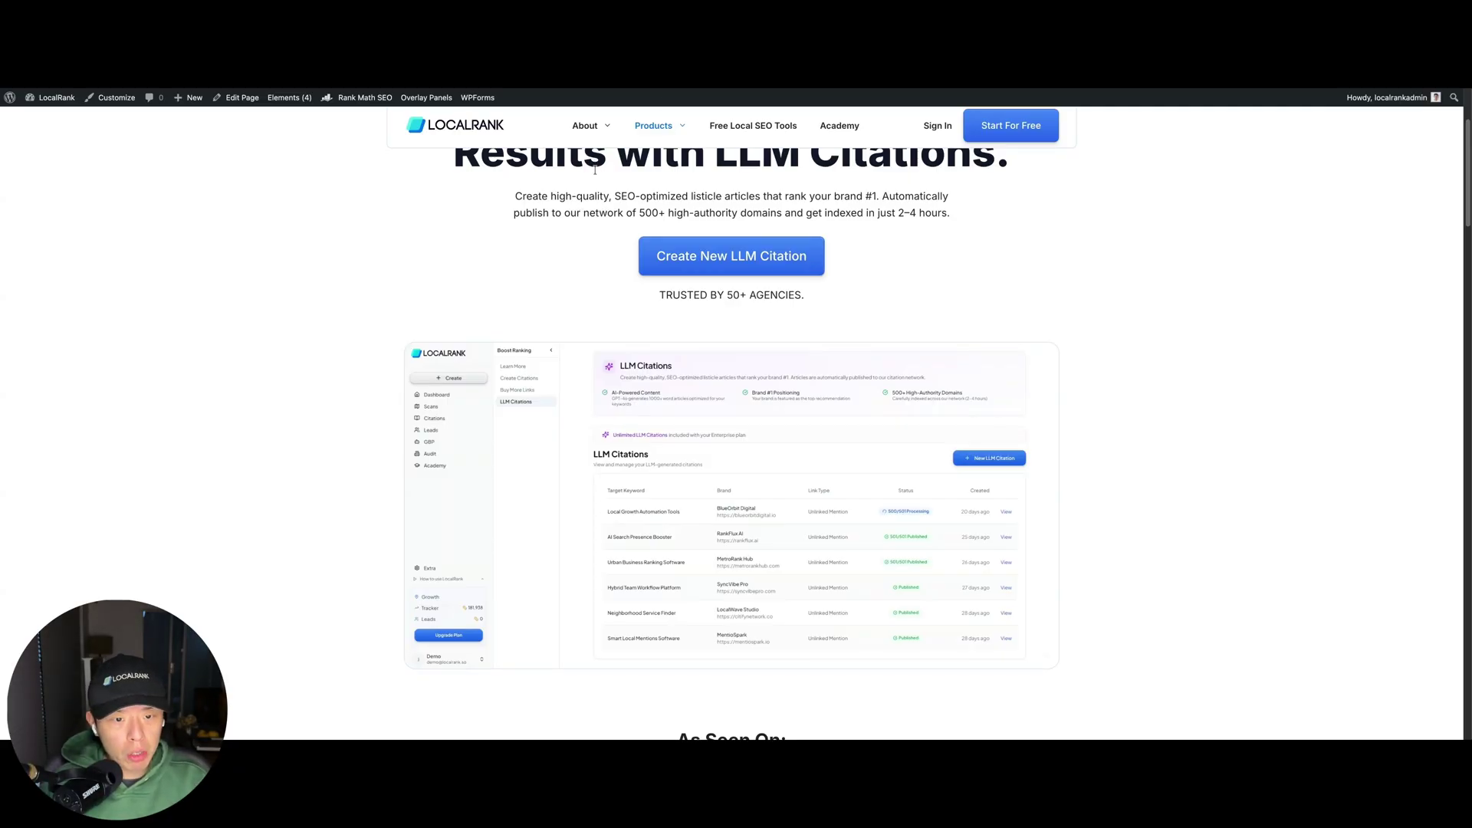
scroll(670, 241, up, 3)
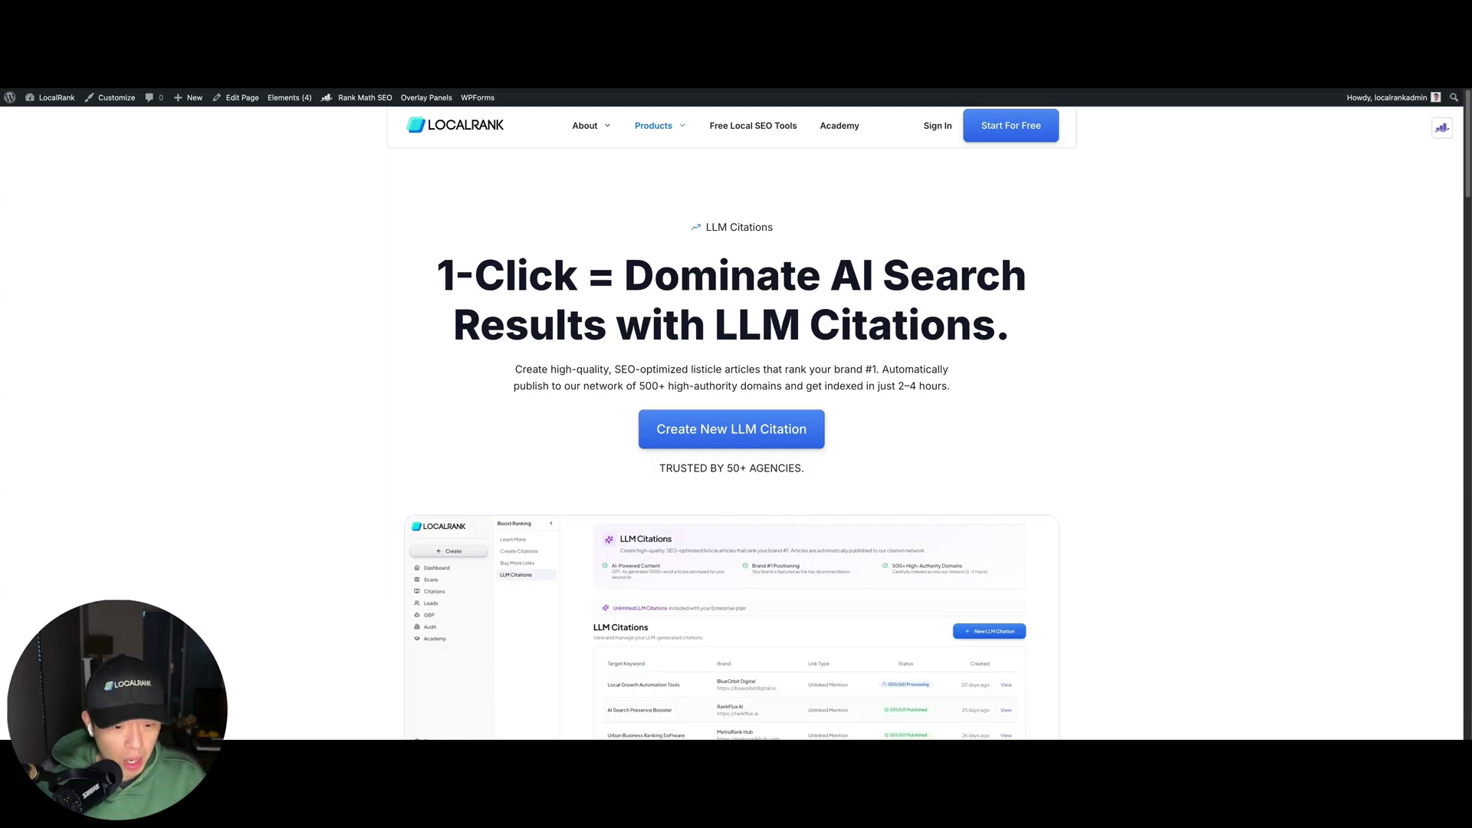
scroll(733, 339, down, 3)
scroll(734, 339, down, 1)
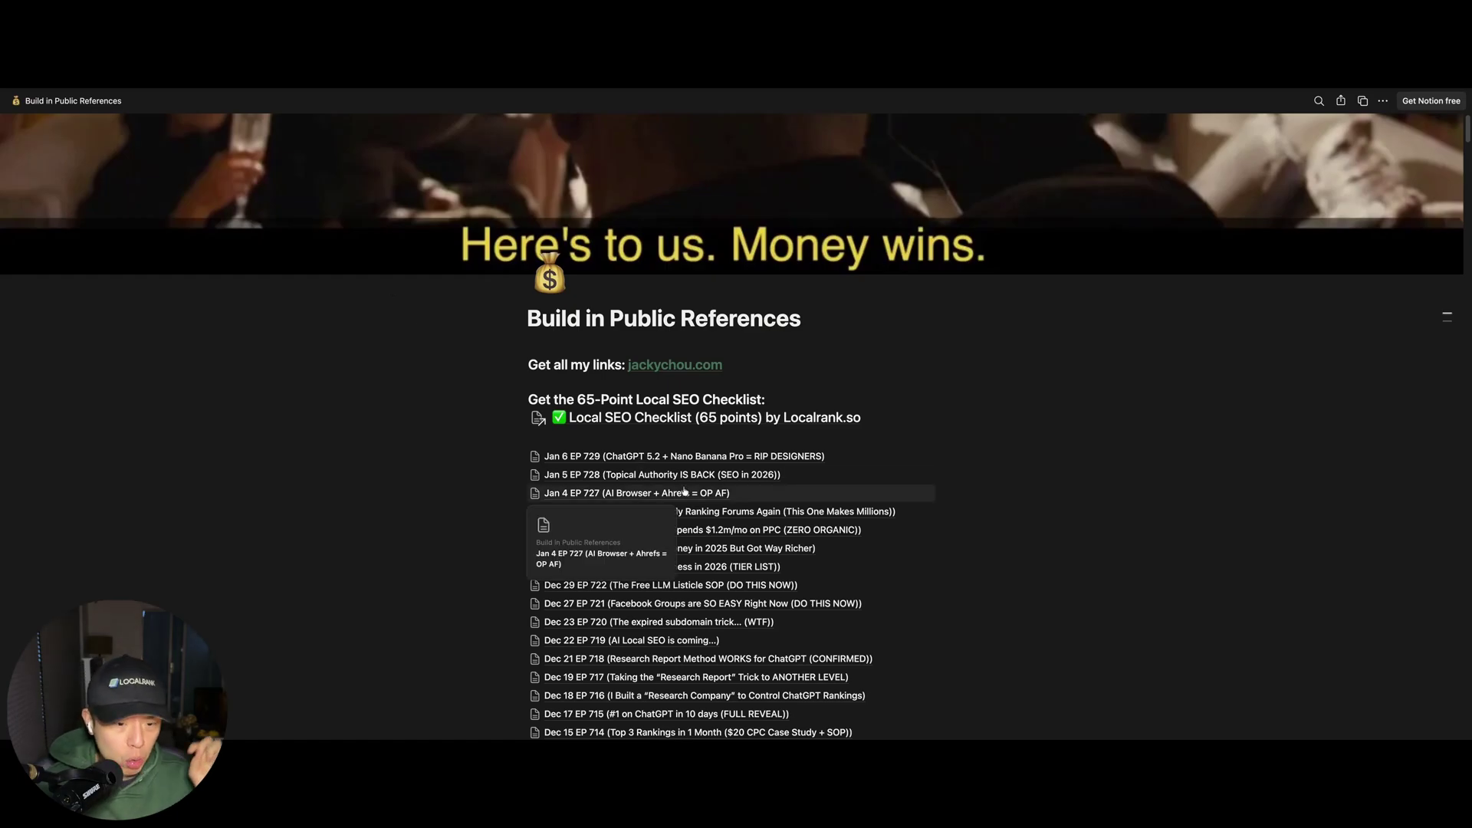
mouse_move(684, 455)
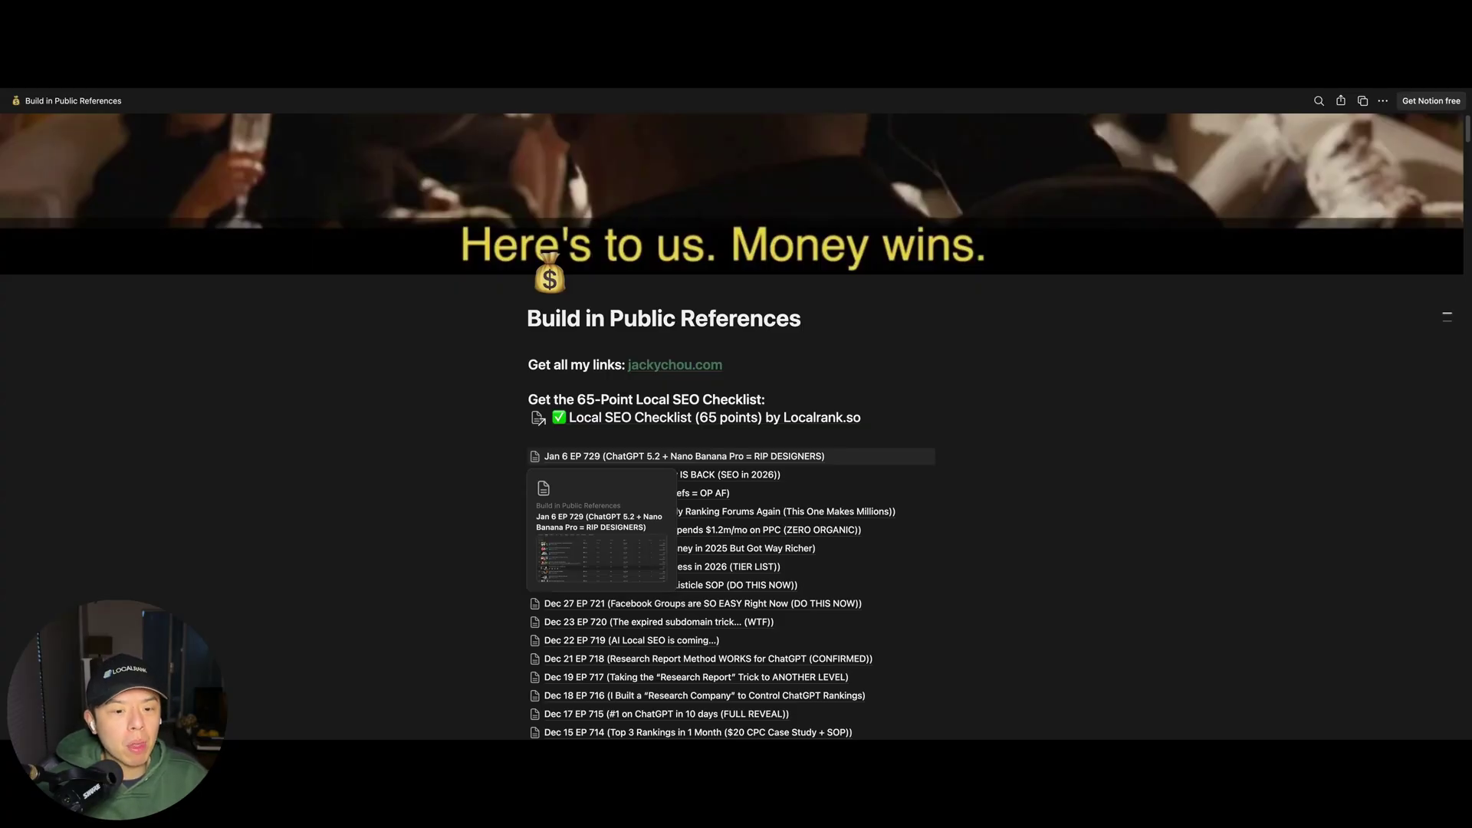
- Open the Jan 6 EP 729 page and enlarge its Channel content screenshot in the lightbox
click(660, 456)
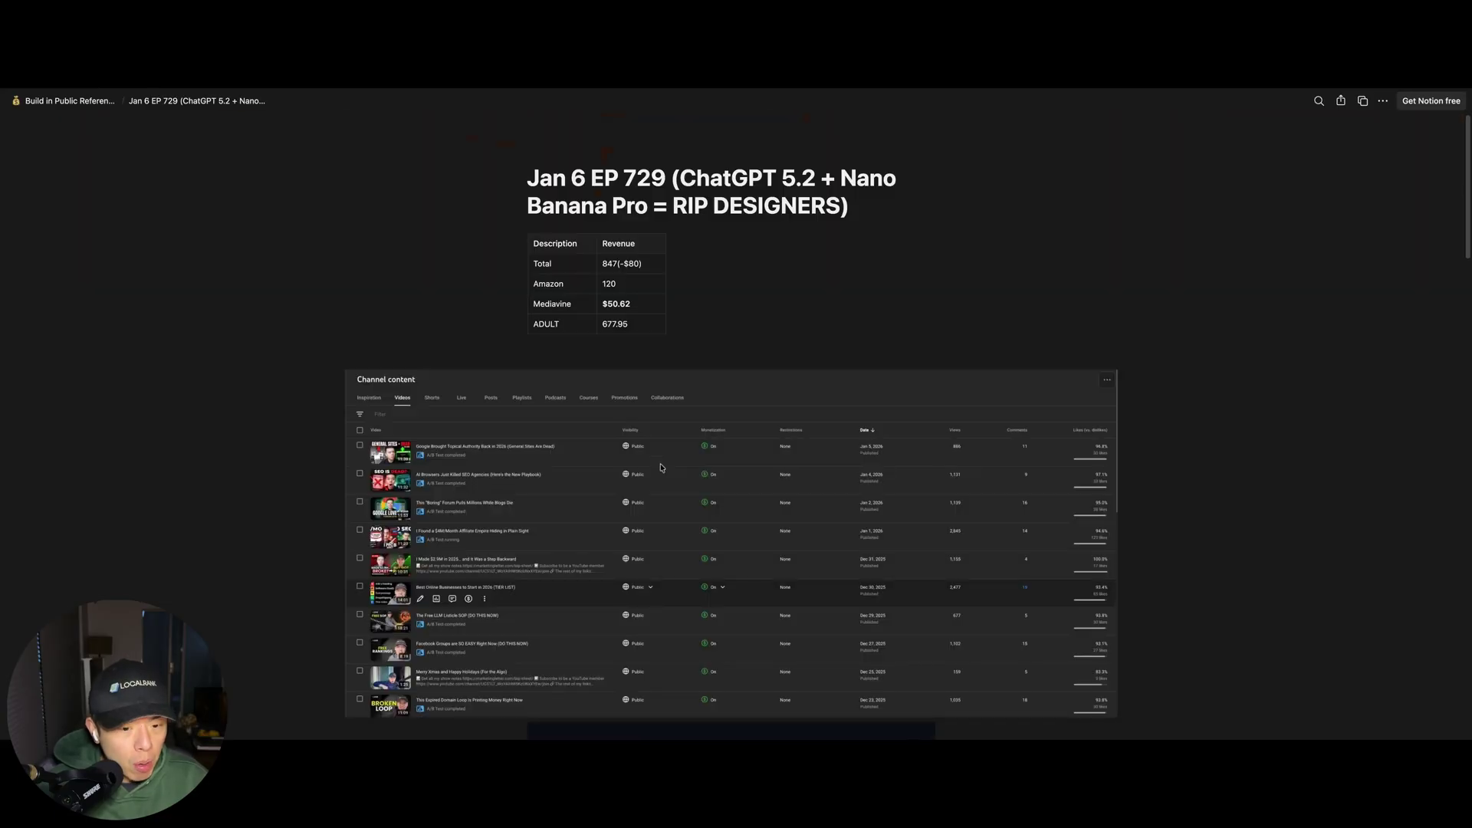
click(660, 466)
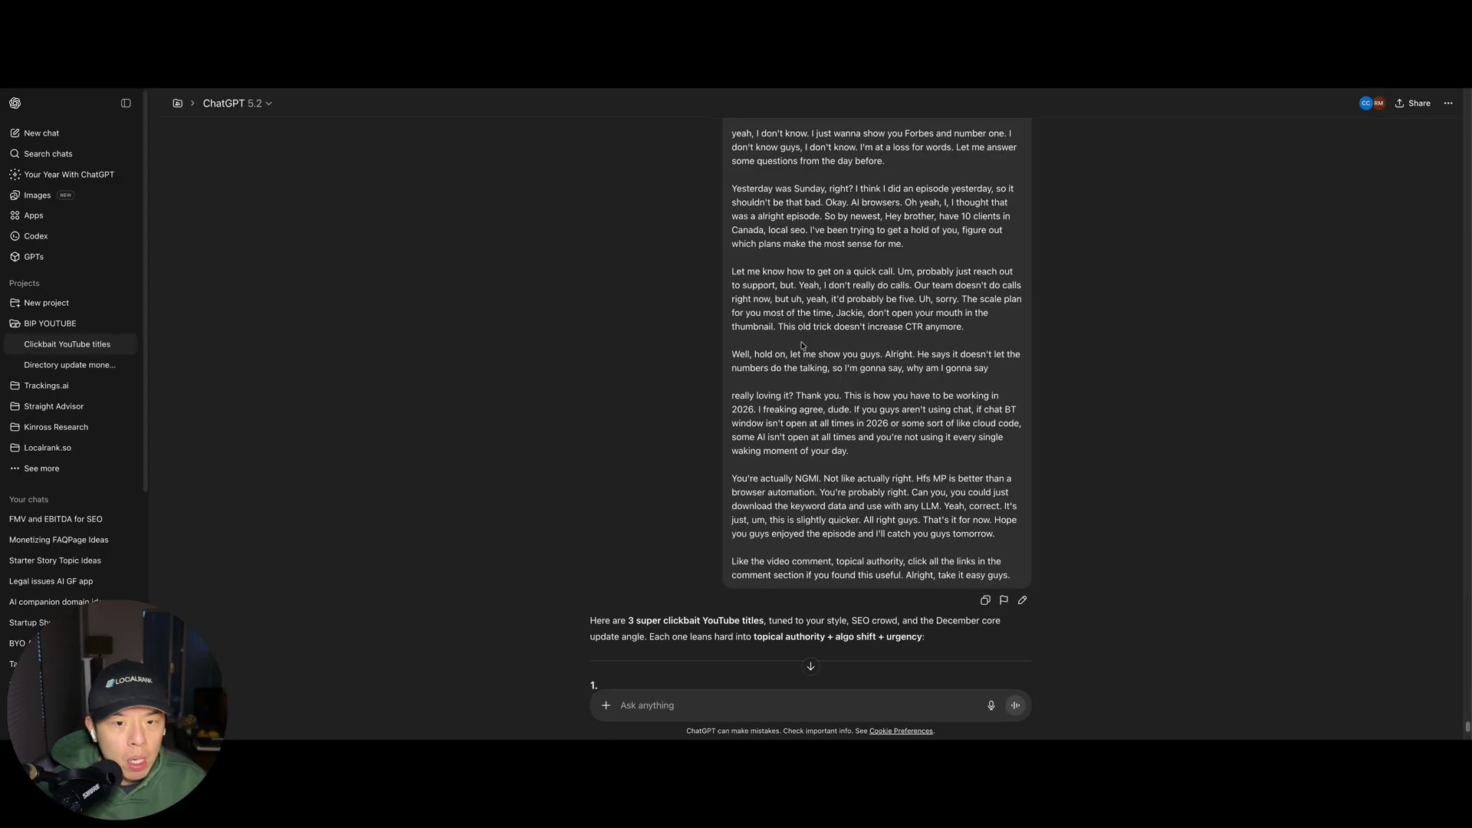
scroll(805, 674, up, 5)
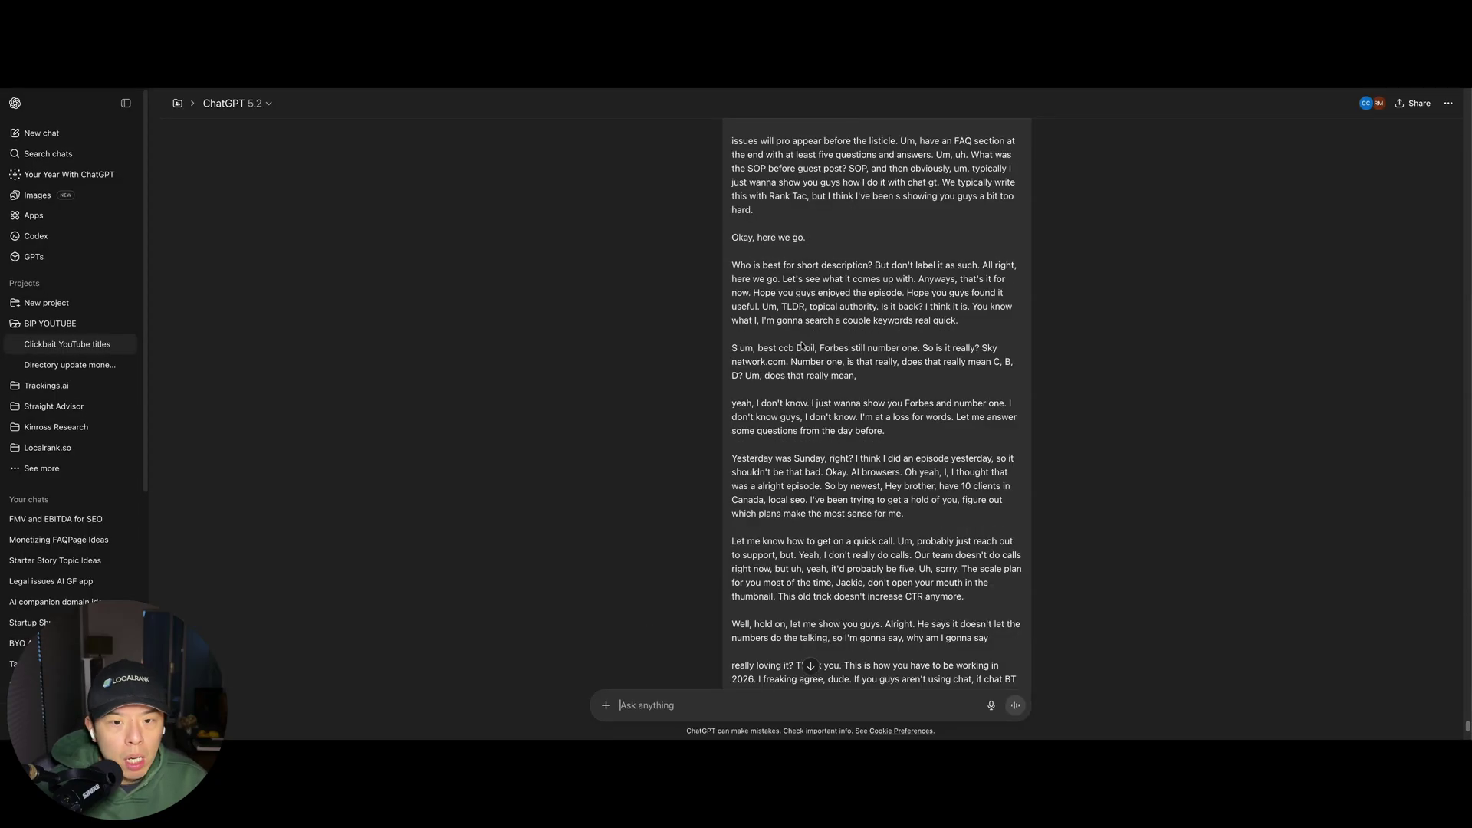
scroll(805, 674, up, 5)
scroll(805, 674, up, 5)
scroll(809, 667, up, 5)
scroll(810, 666, up, 5)
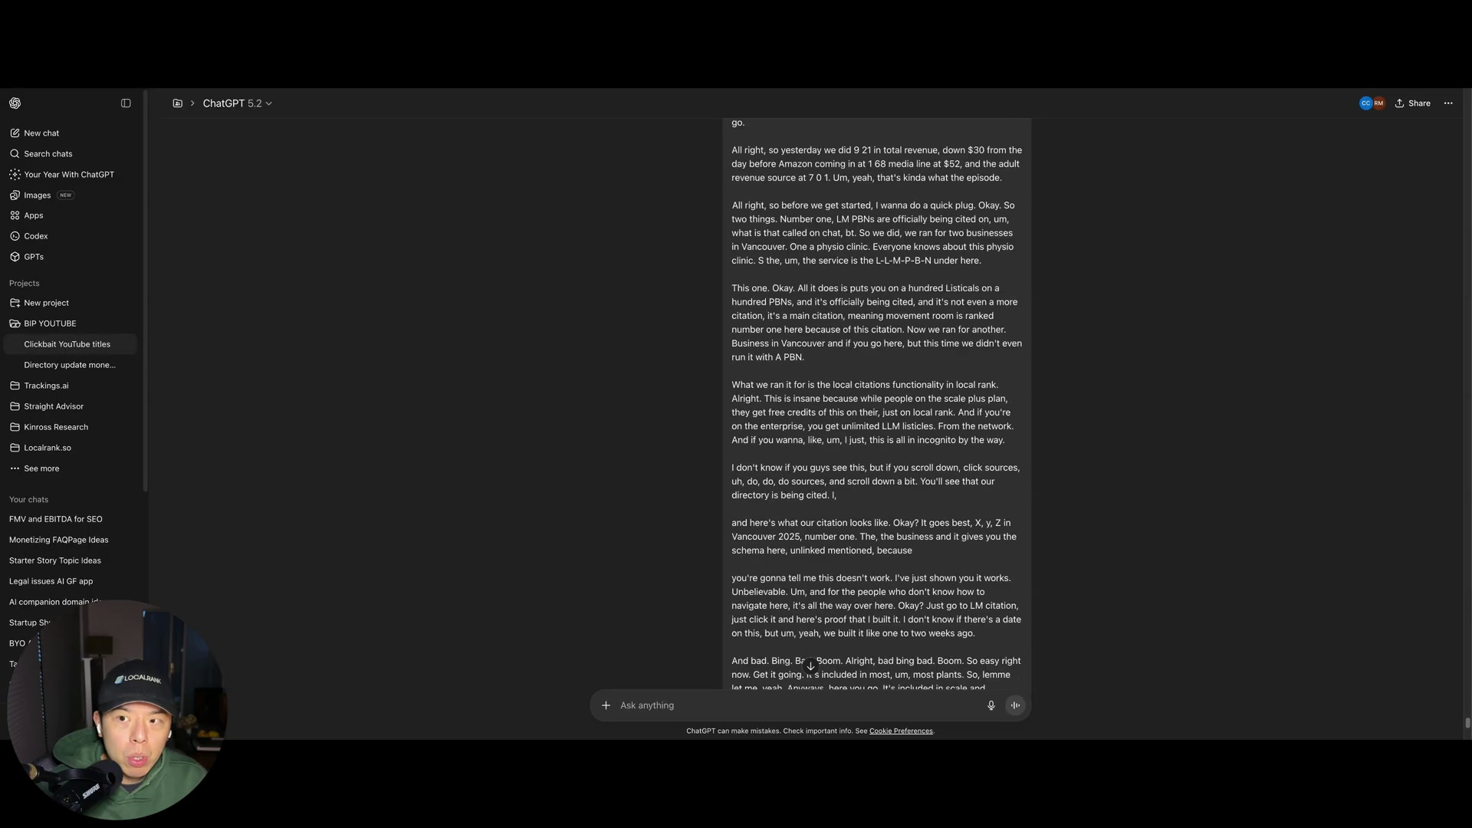
scroll(811, 667, up, 5)
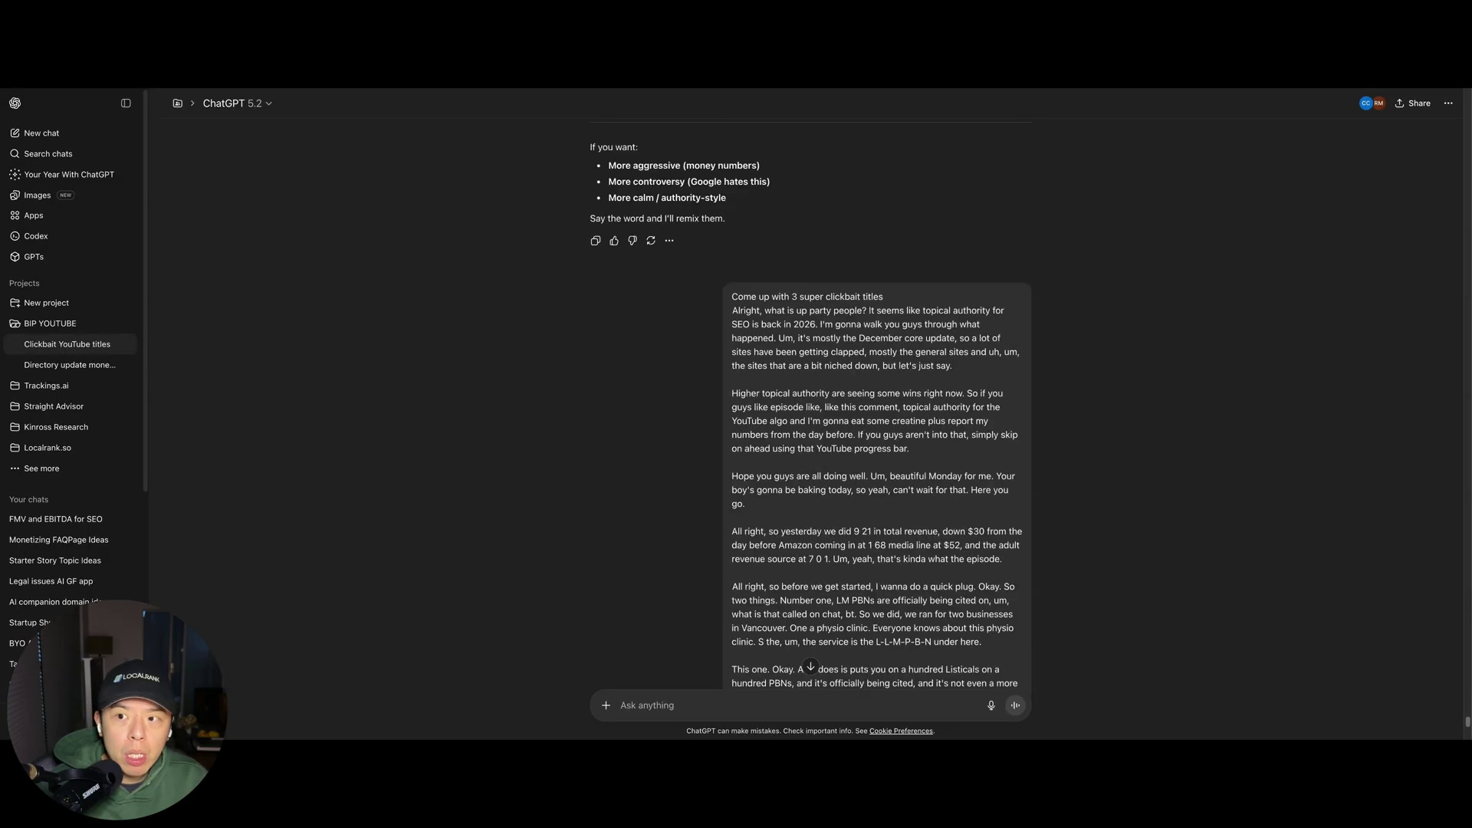
- Review the clickbait-title request and the opening transcript paragraph in the chat
triple_click(805, 325)
click(813, 291)
triple_click(812, 291)
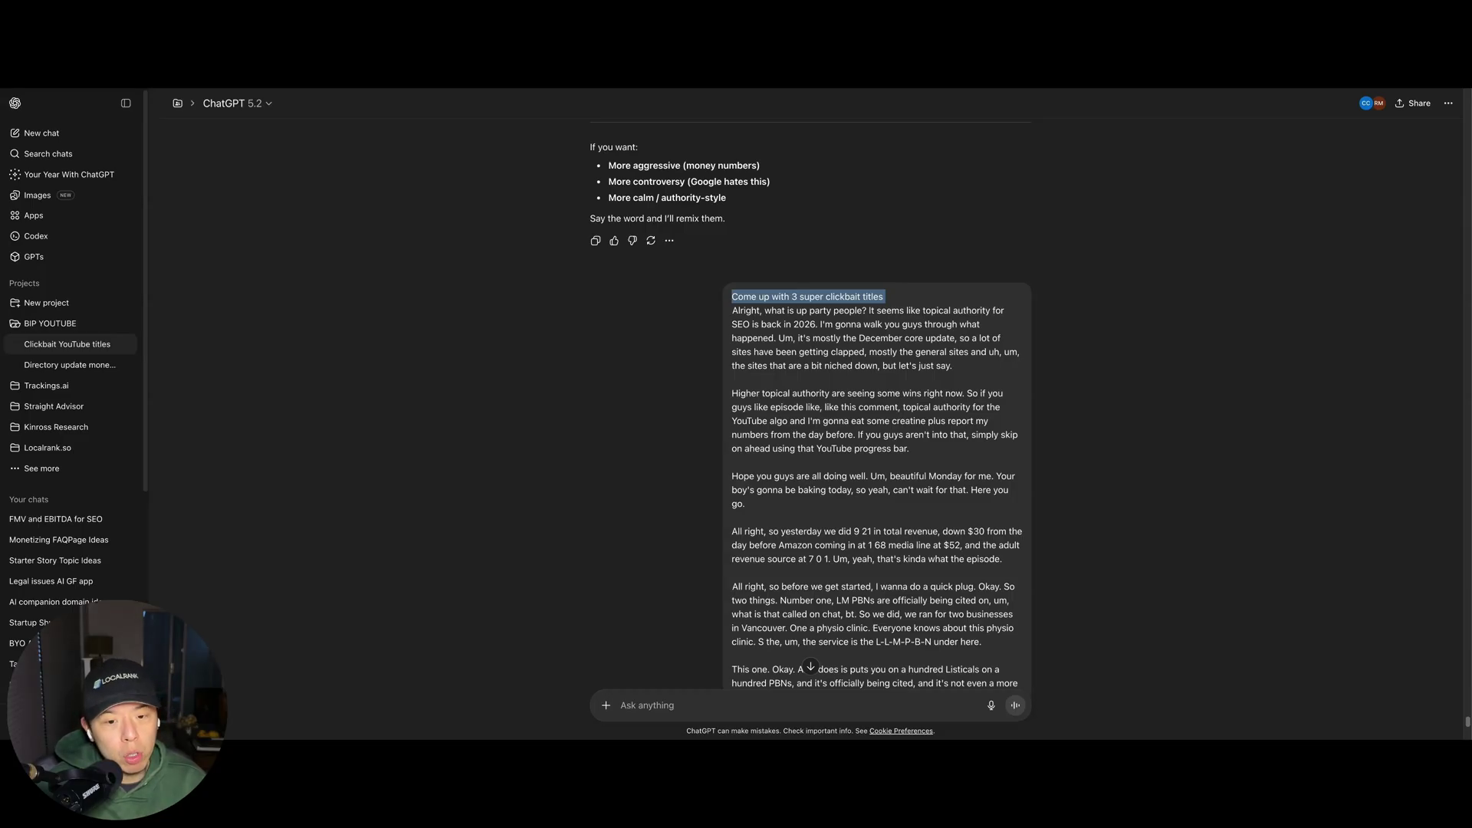
triple_click(781, 325)
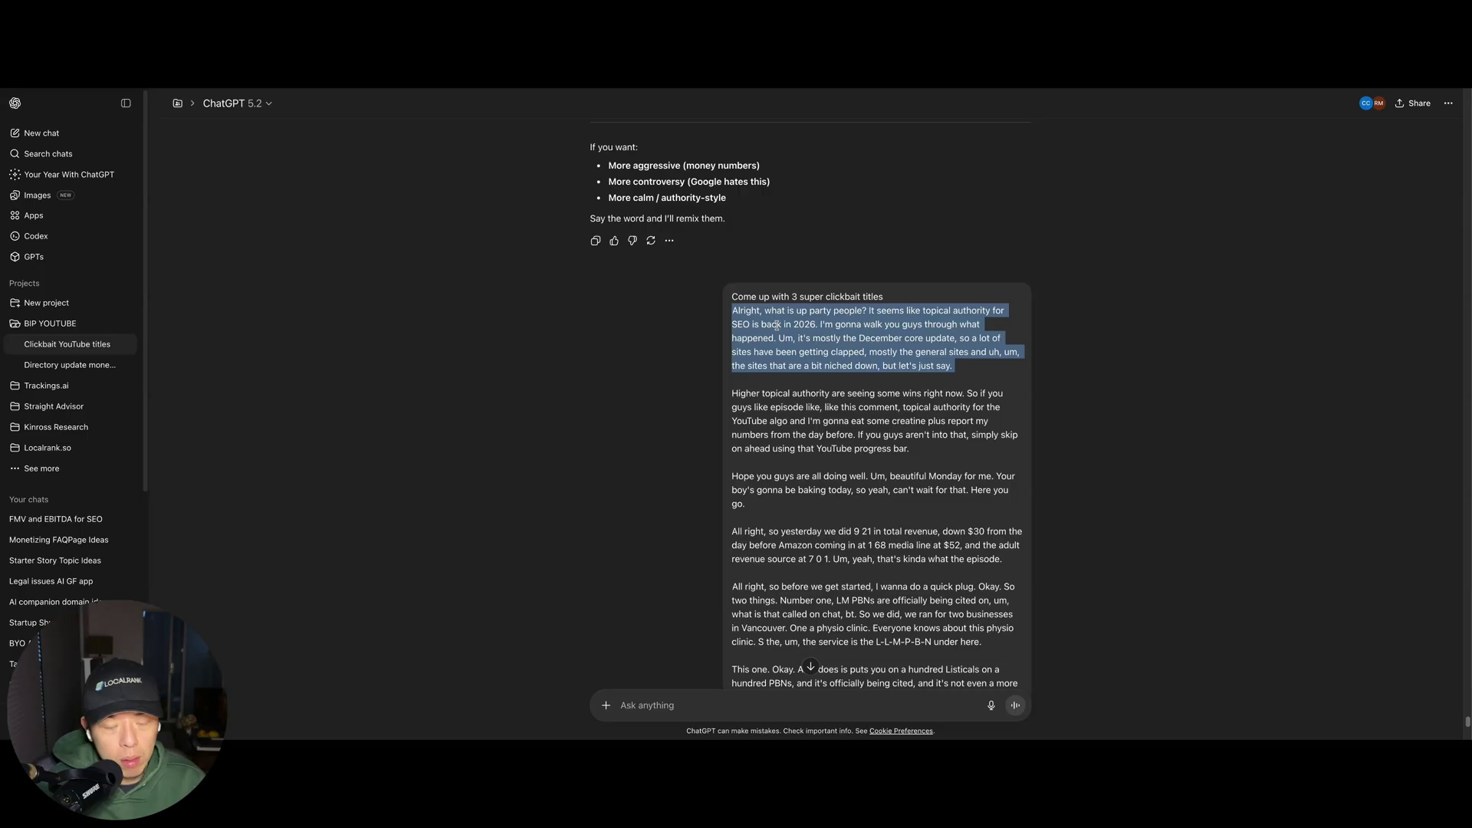
scroll(877, 403, down, 5)
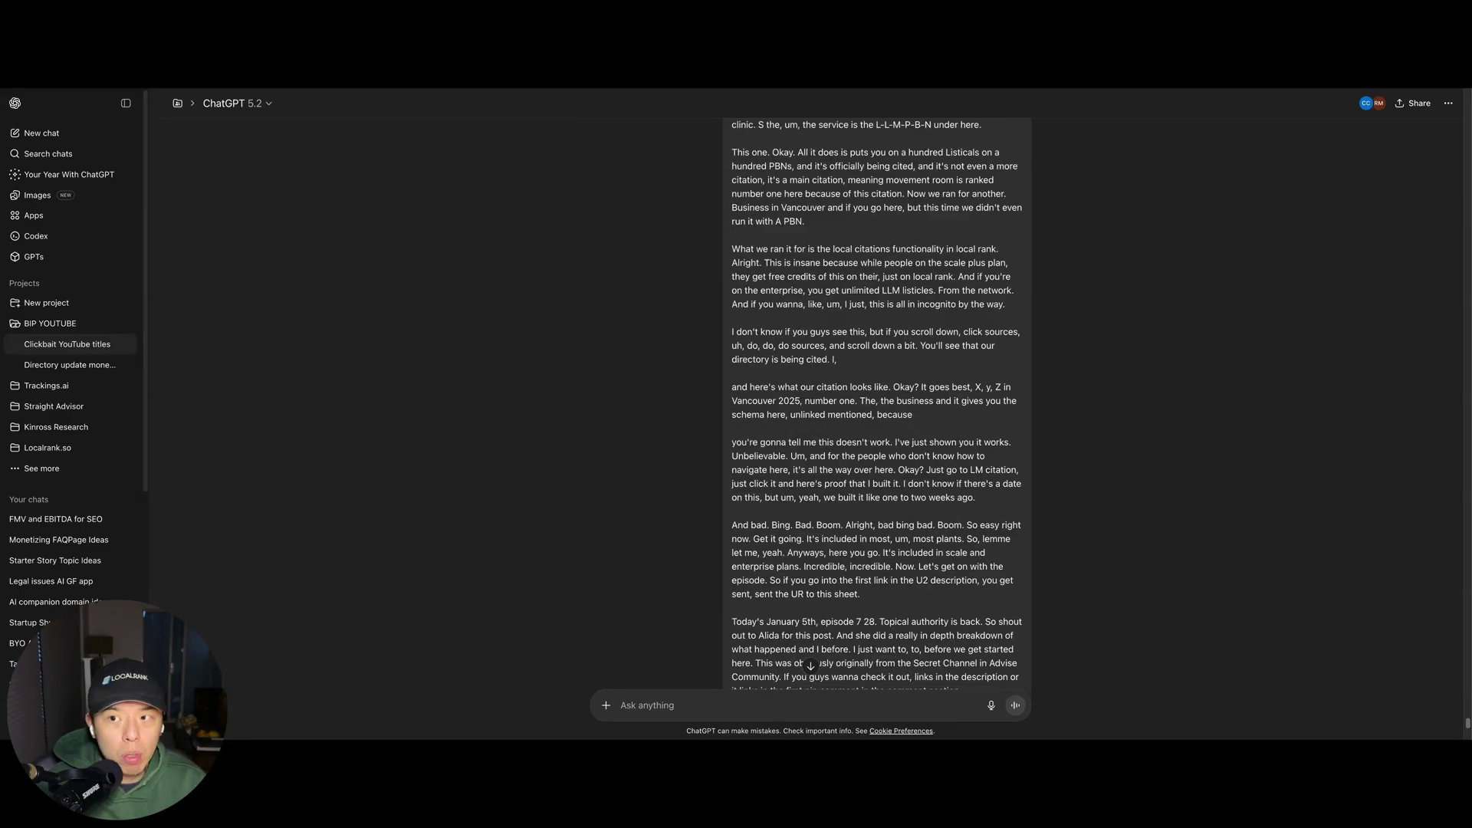
scroll(877, 403, down, 5)
scroll(877, 403, down, 5)
scroll(877, 403, down, 3)
scroll(878, 403, down, 2)
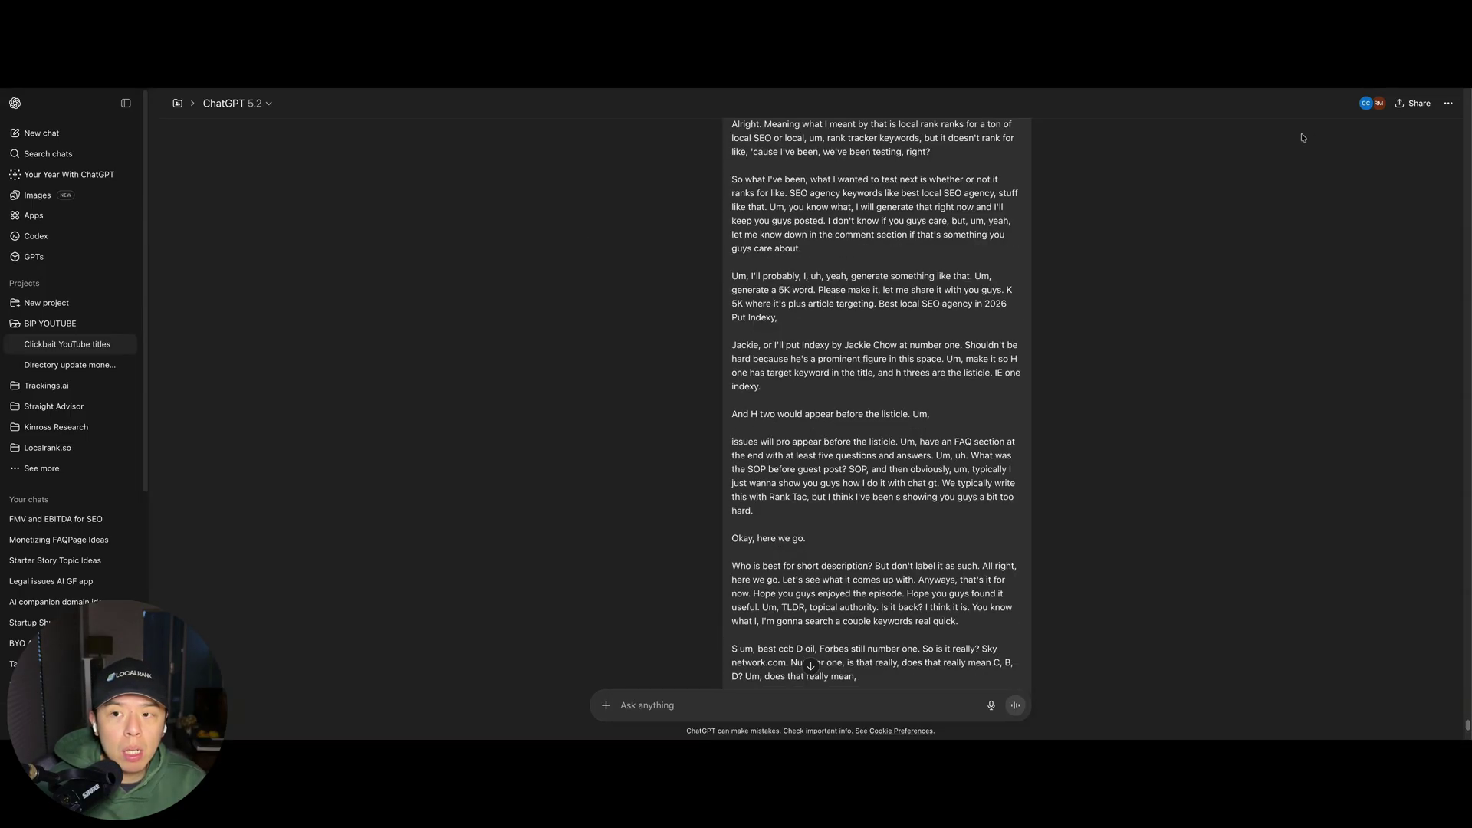
scroll(878, 402, down, 2)
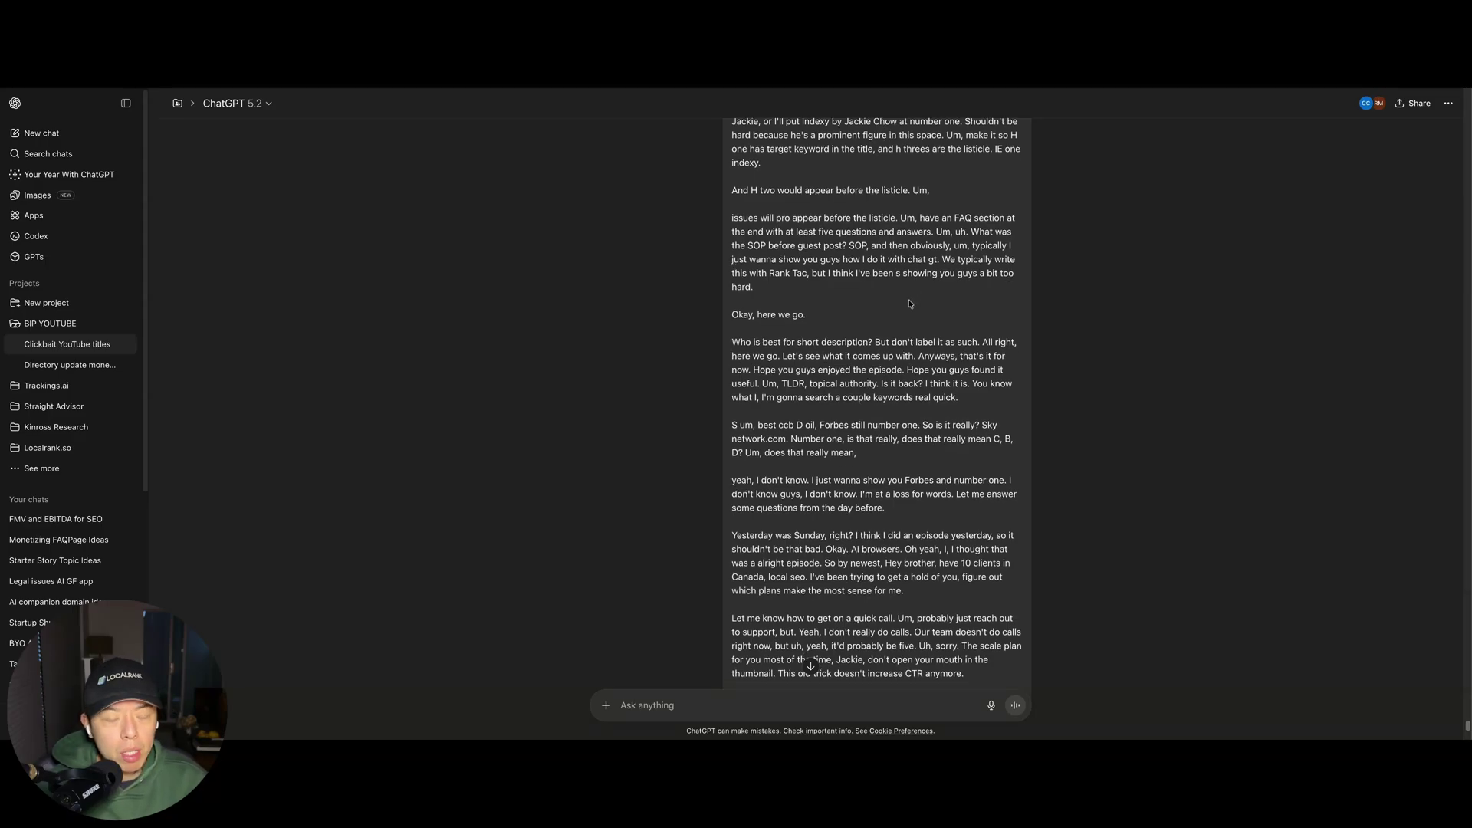
scroll(912, 304, down, 10)
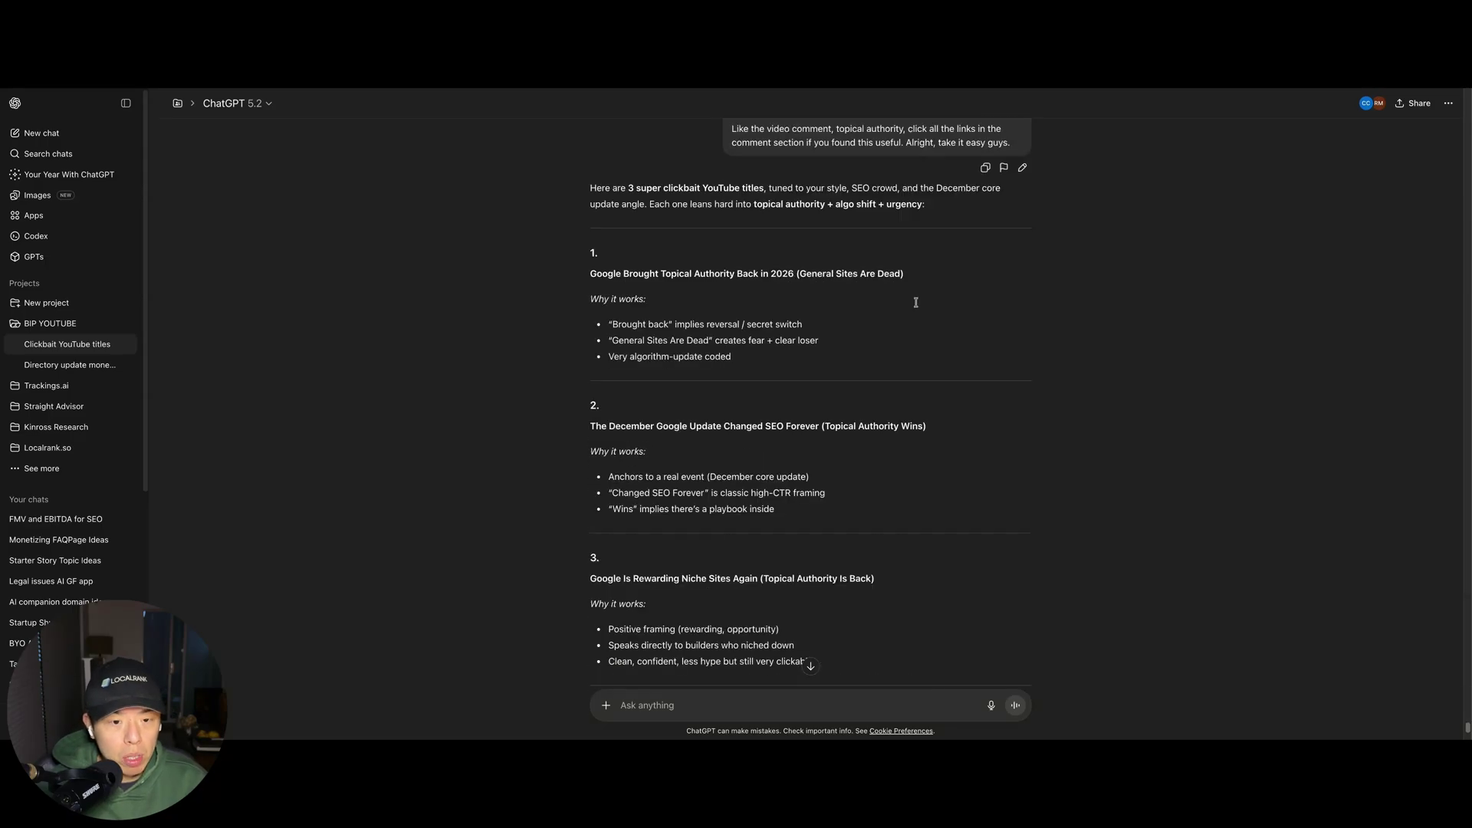
- Inspect the three suggested titles and select Title 1's 'Create this thumbnail 16:9 ratio' prompt line
triple_click(677, 276)
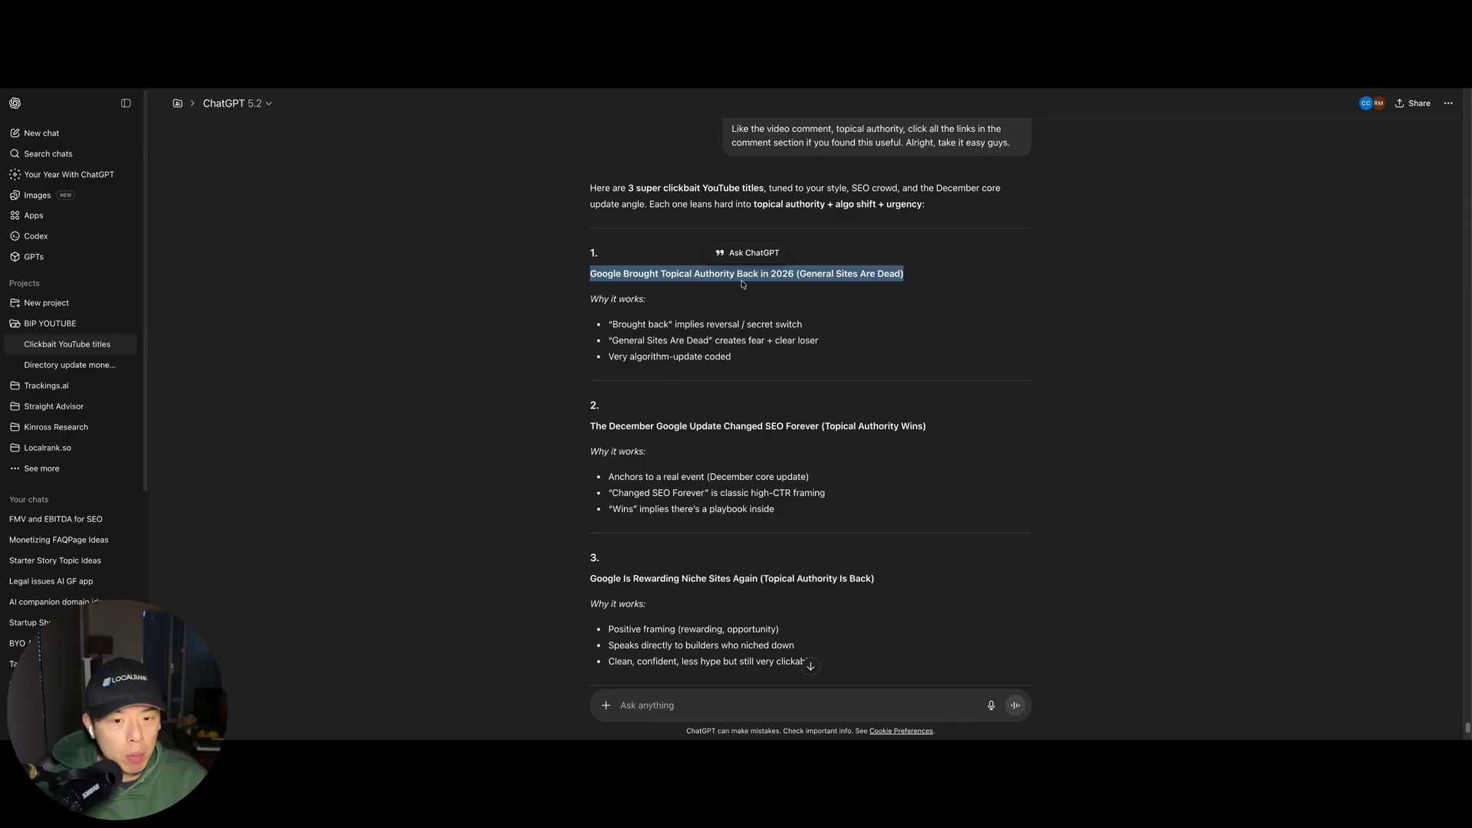
drag(589, 448, 613, 440)
click(609, 428)
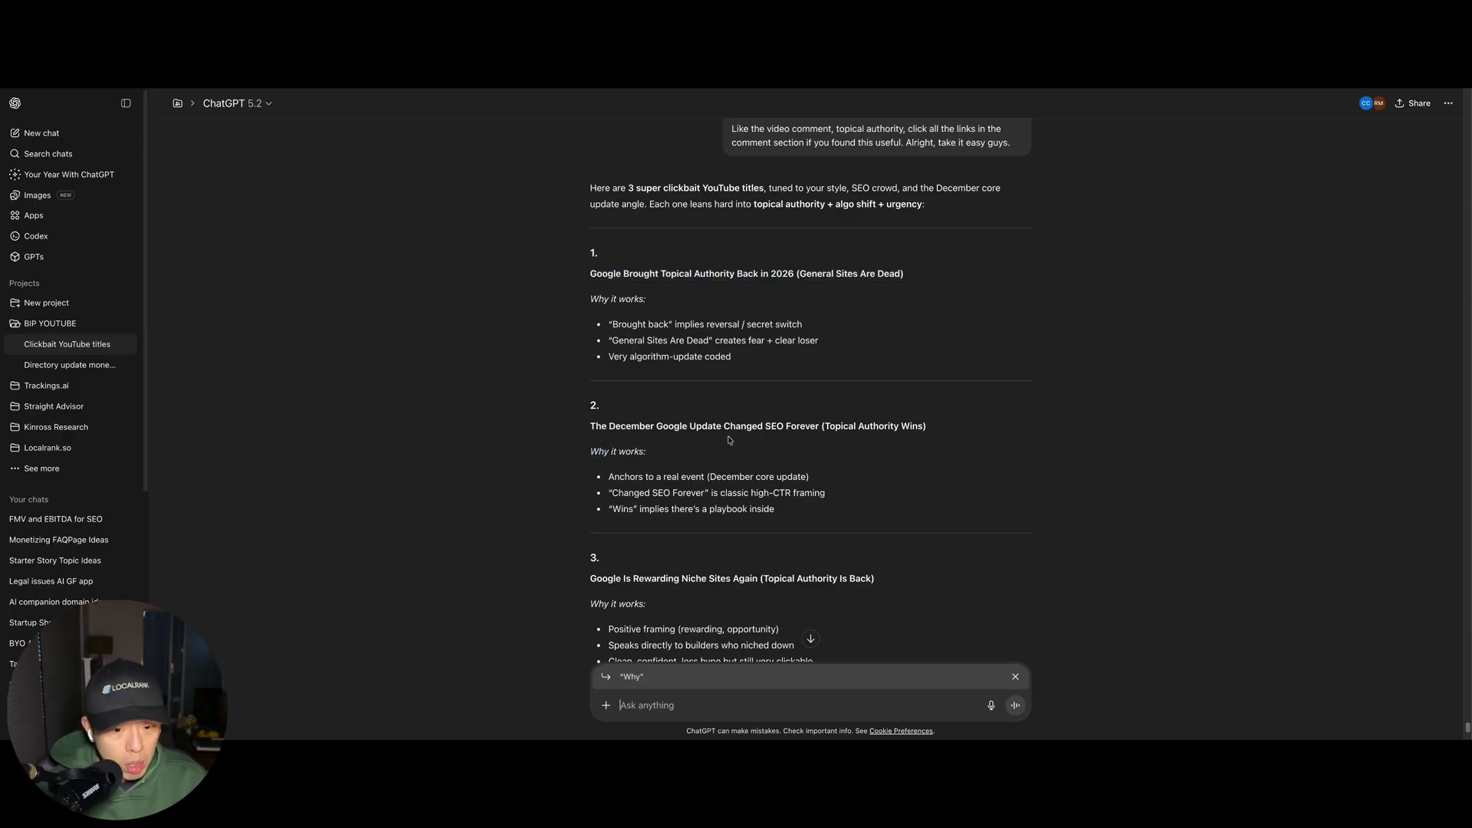
double_click(742, 427)
scroll(741, 435, down, 2)
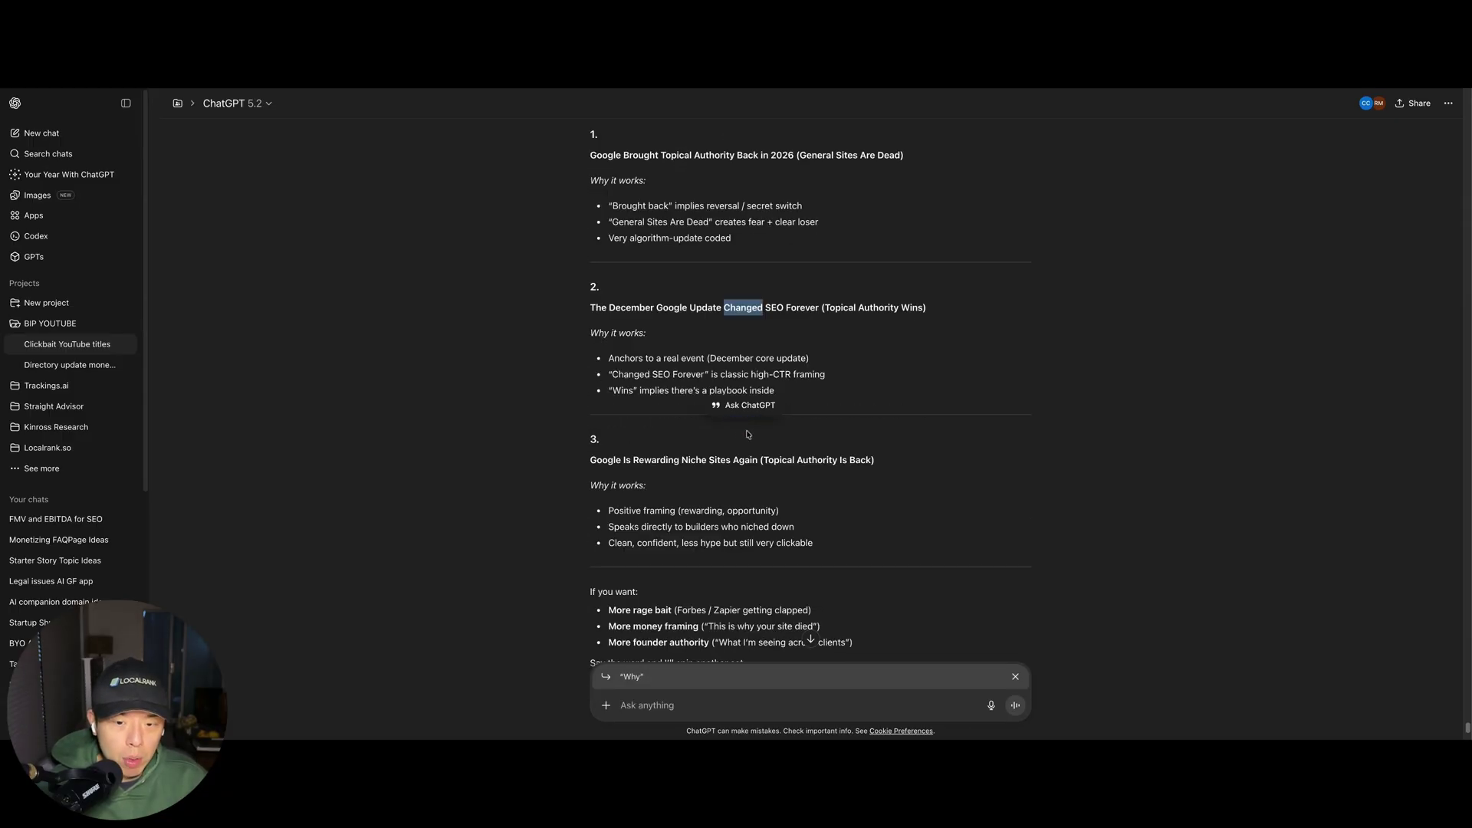
drag(590, 459, 1005, 452)
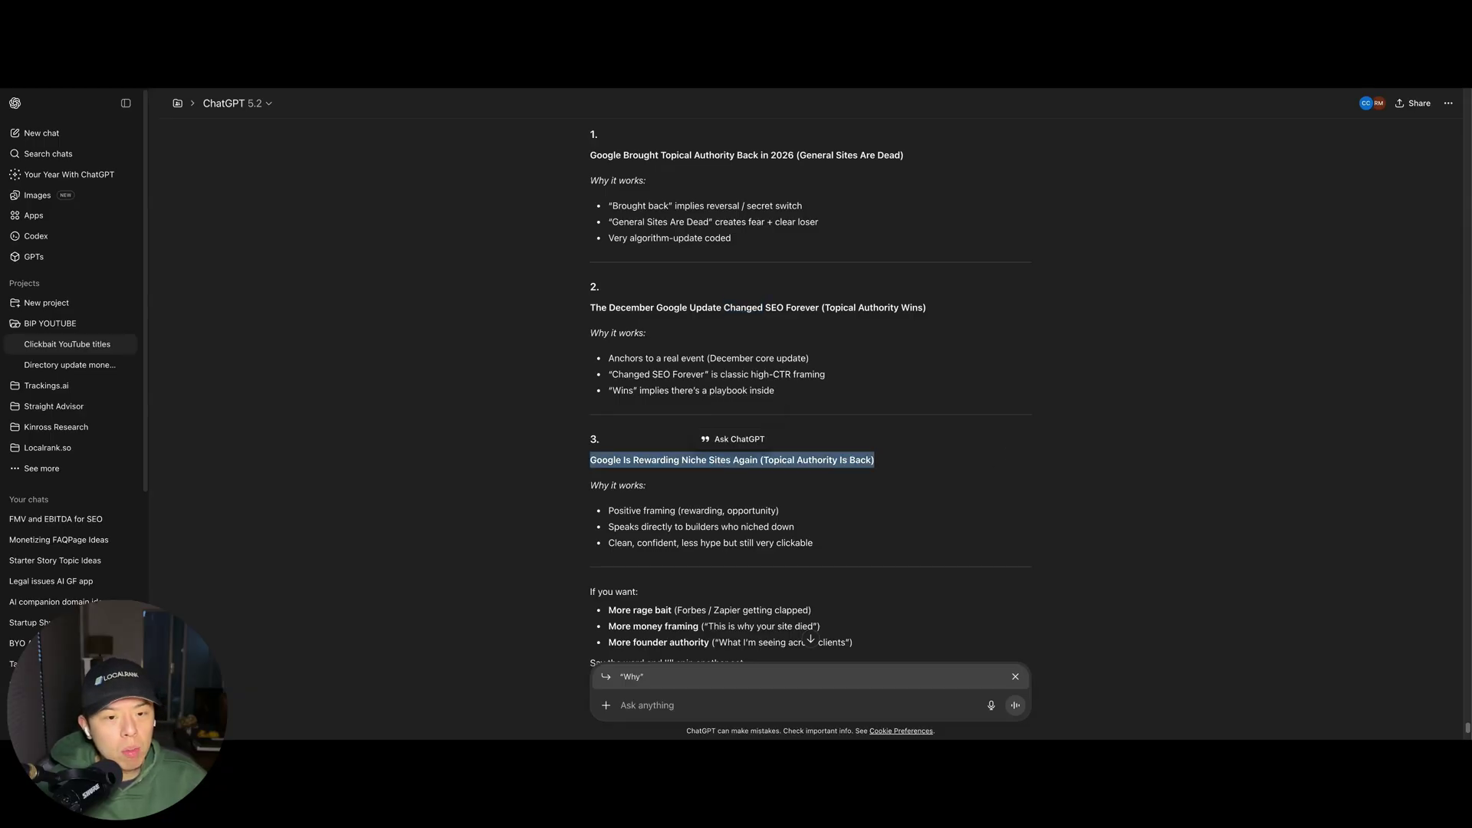
scroll(863, 615, down, 2)
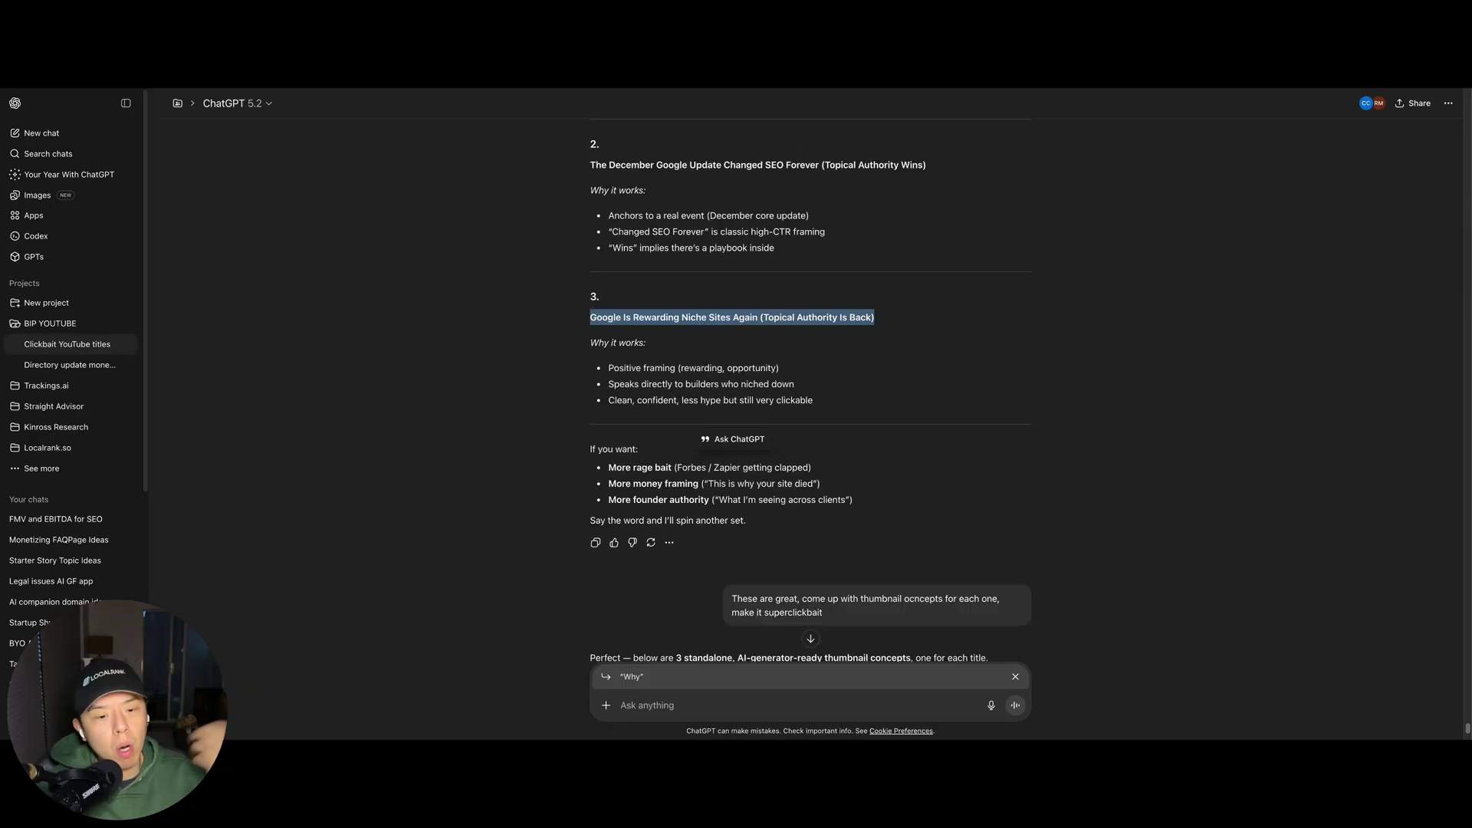
scroll(863, 615, down, 1)
mouse_move(882, 605)
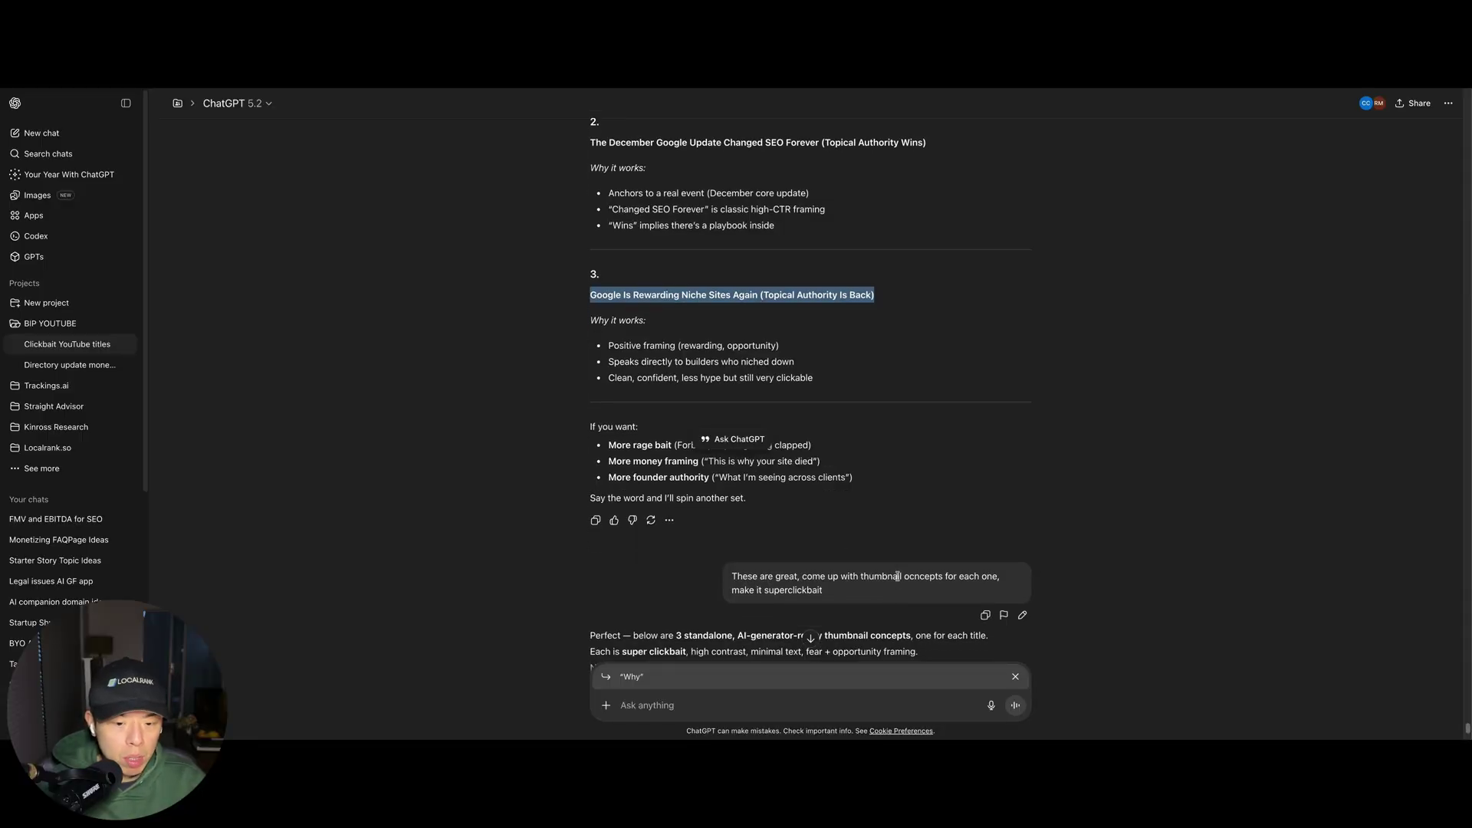
scroll(878, 592, down, 1)
scroll(877, 593, down, 1)
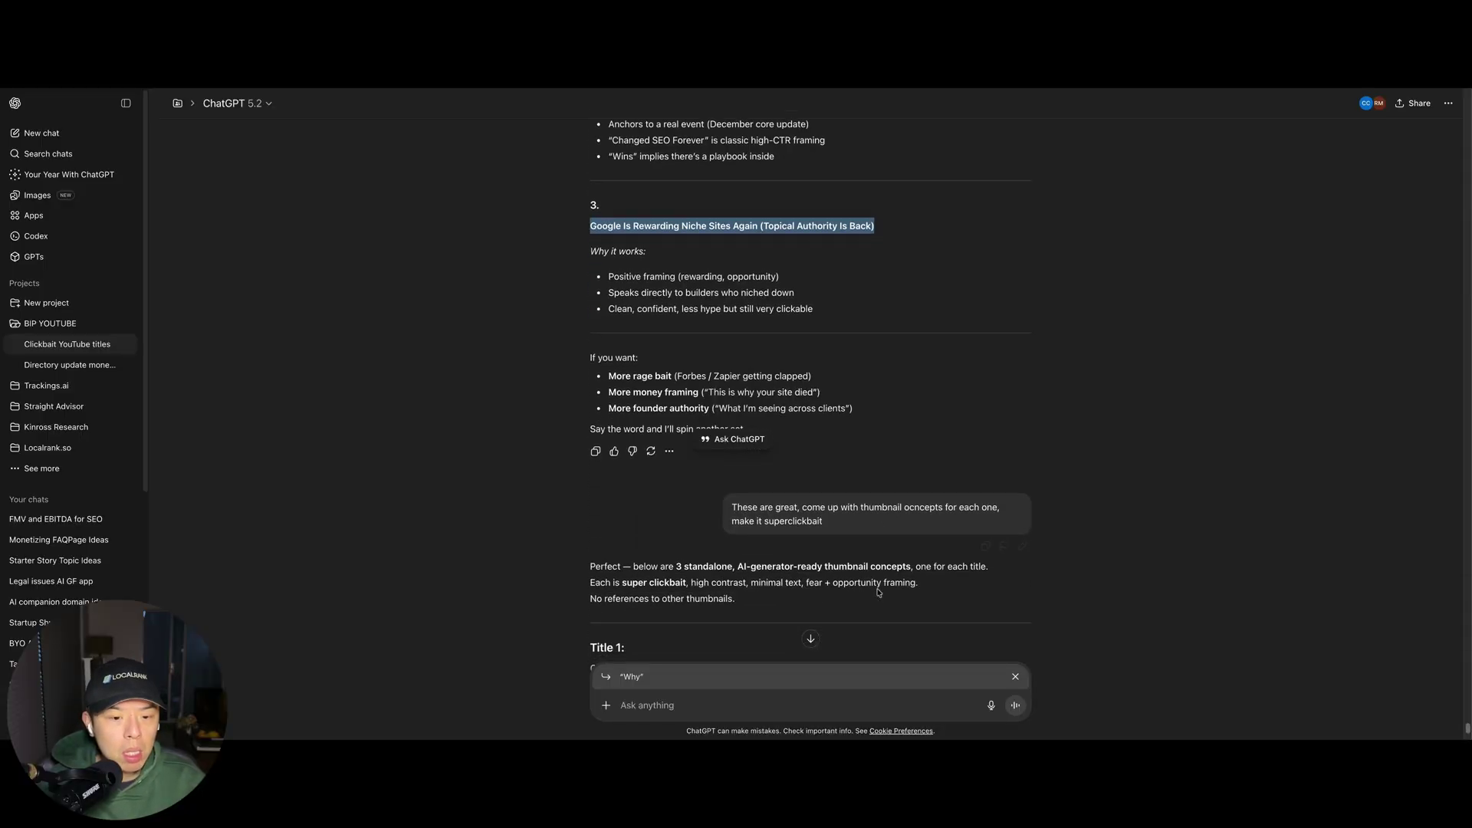
scroll(877, 592, down, 4)
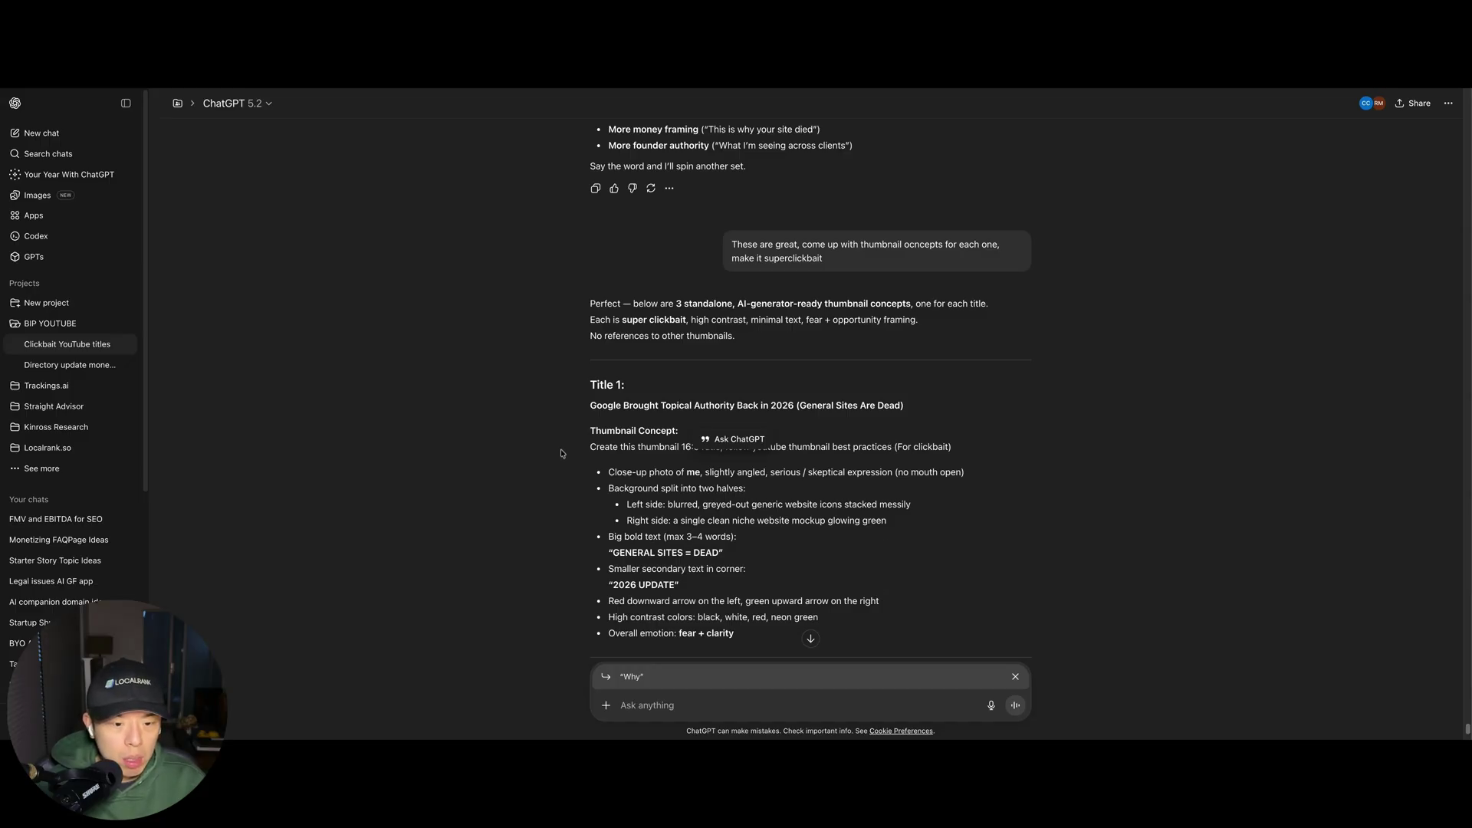
triple_click(586, 449)
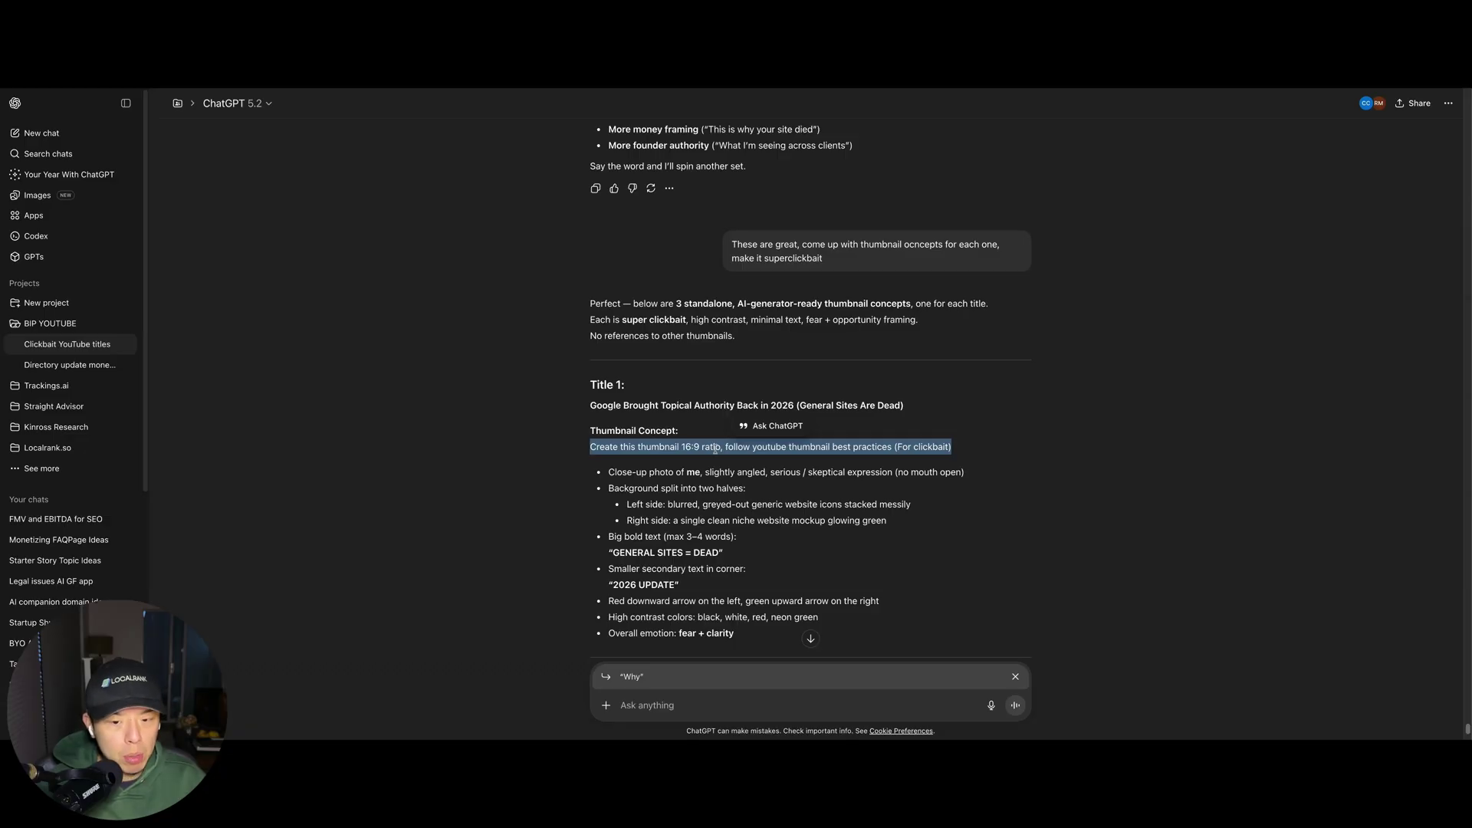
scroll(815, 583, down, 1)
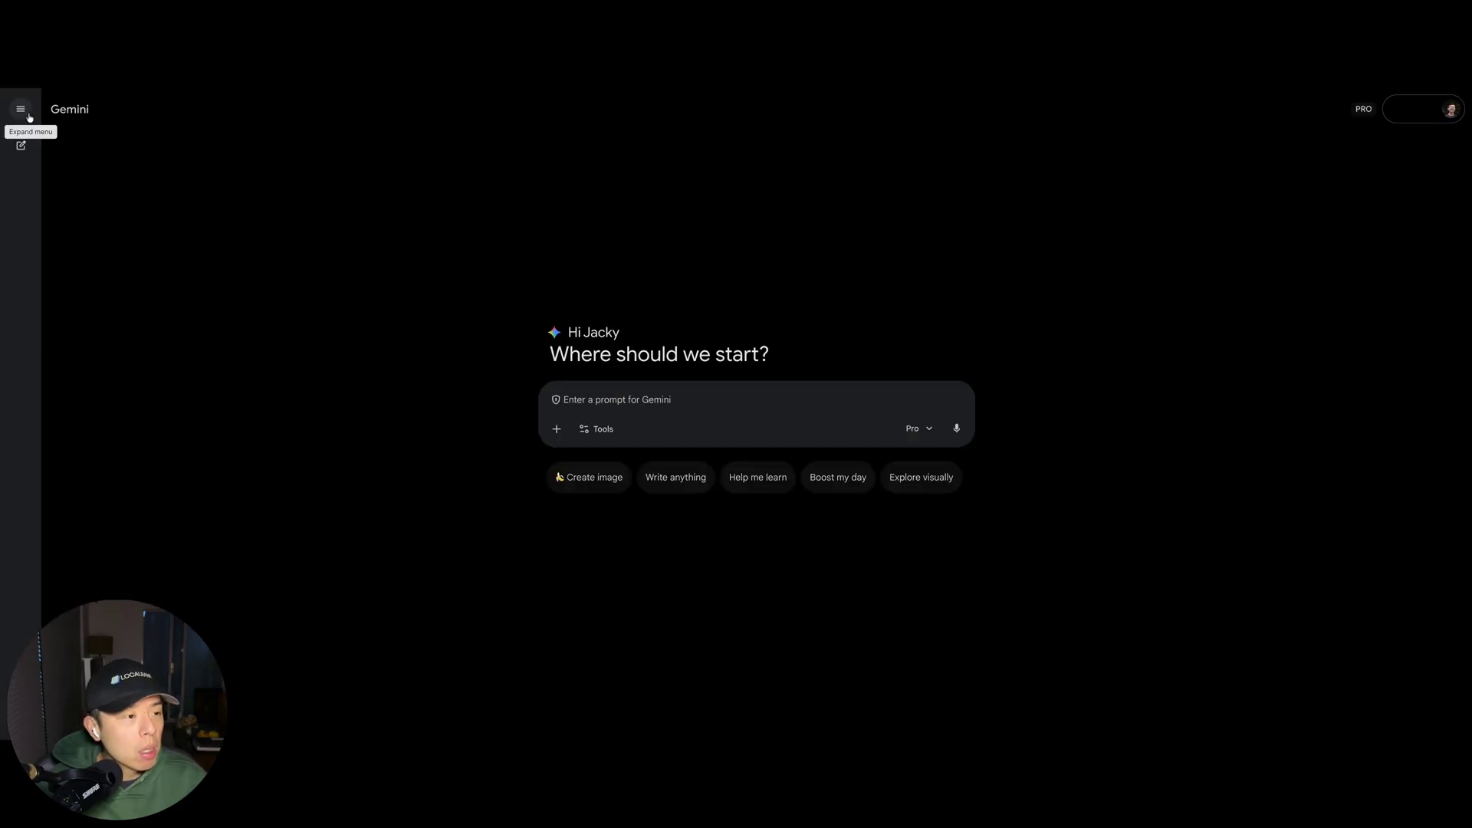
- Reopen the earlier NICHE SITES WIN thumbnail chat and copy its full prompt
click(19, 109)
click(116, 317)
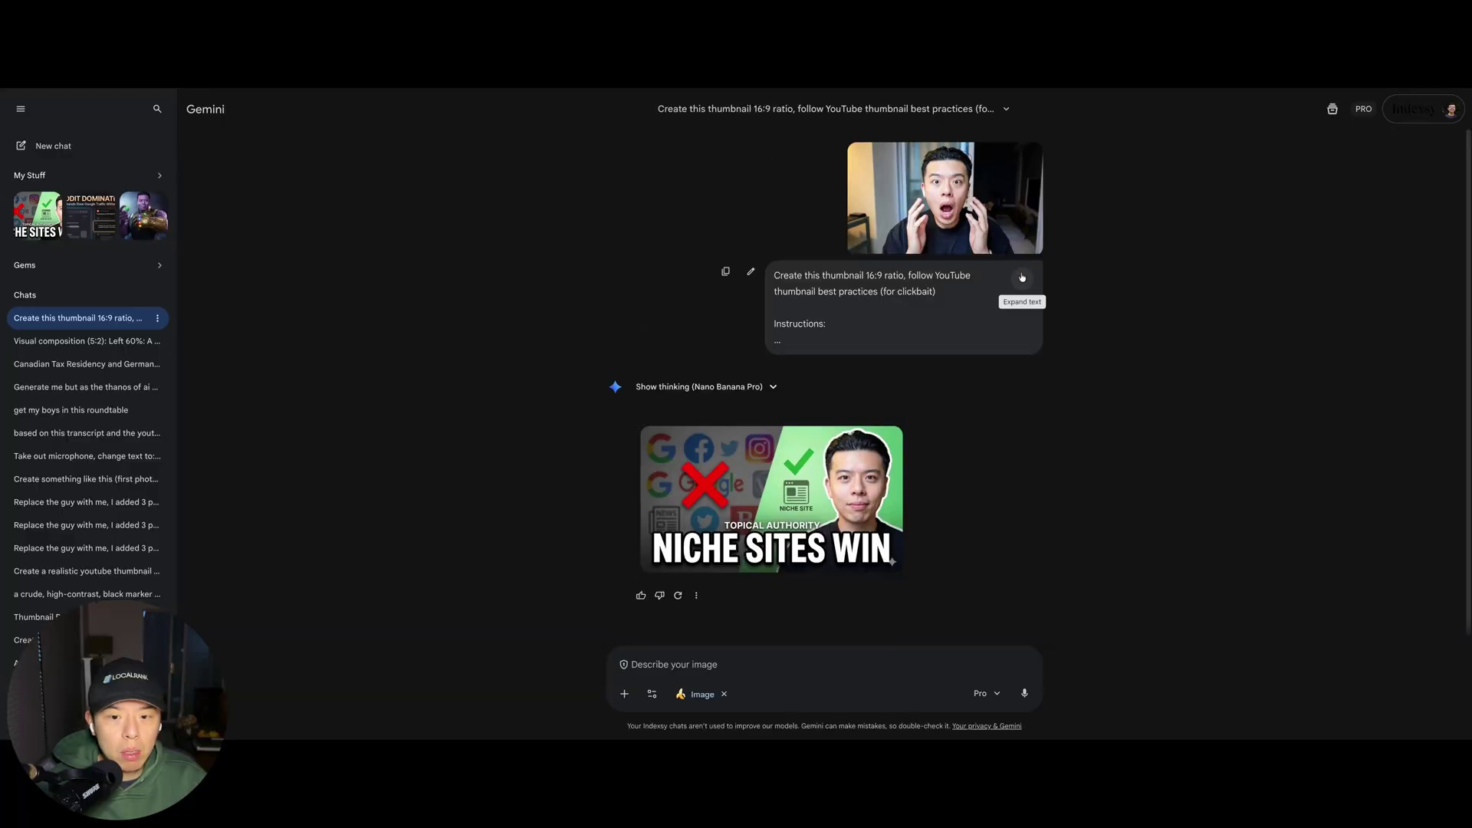
click(1022, 278)
triple_click(834, 272)
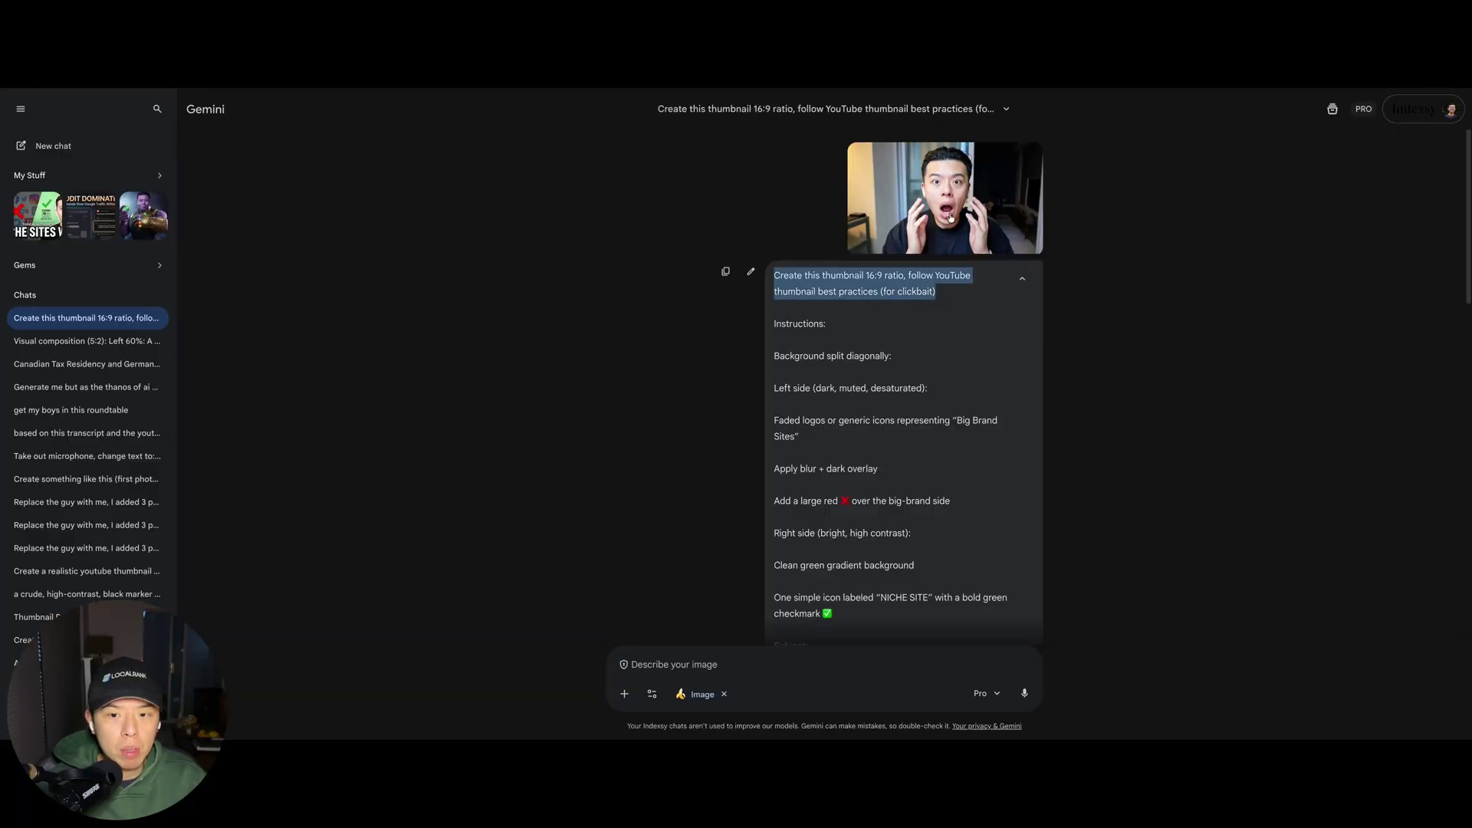
scroll(882, 409, down, 3)
scroll(882, 415, down, 3)
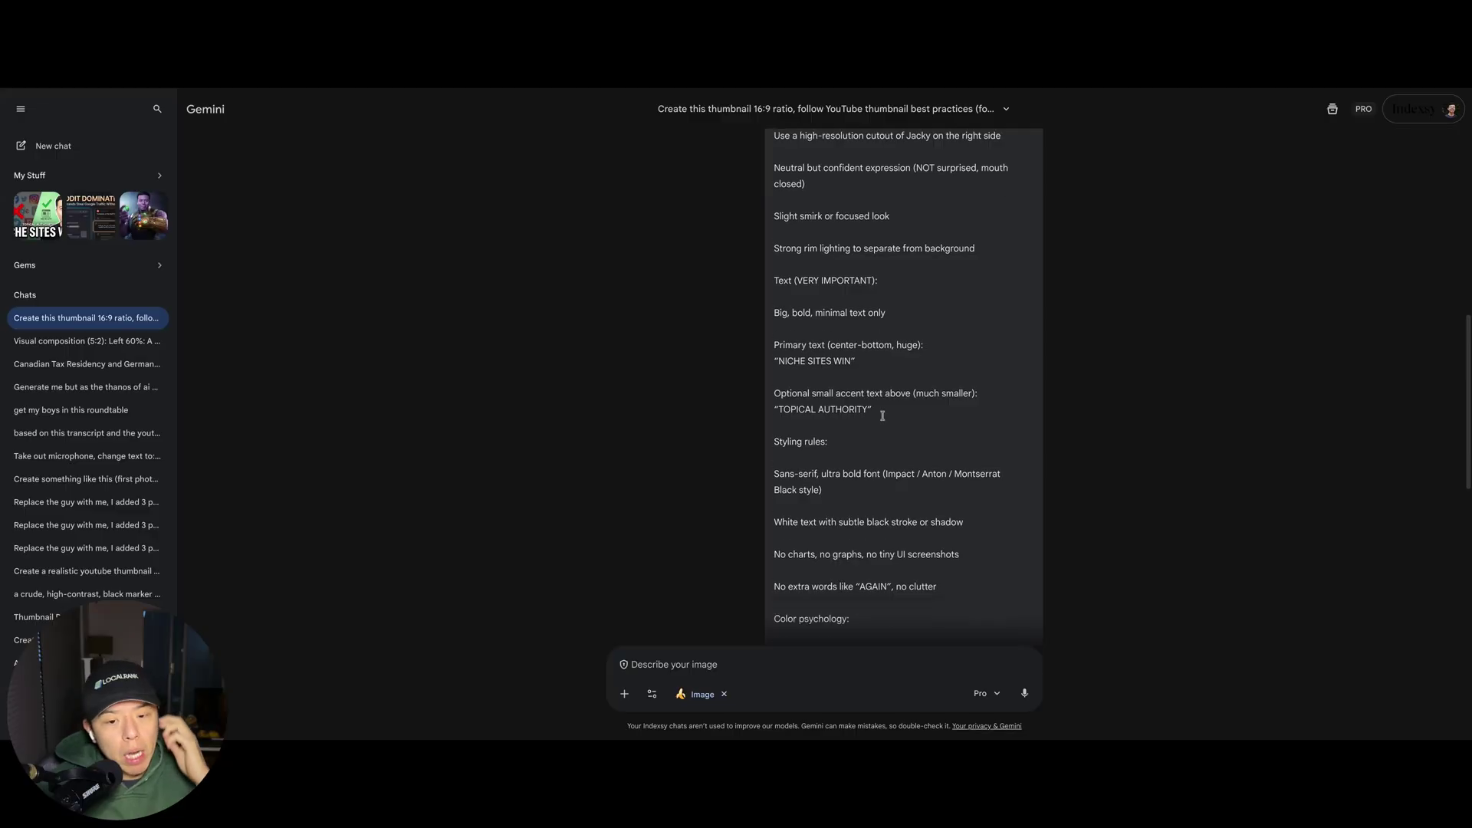
scroll(881, 415, down, 2)
drag(916, 554, 771, 312)
scroll(772, 313, up, 3)
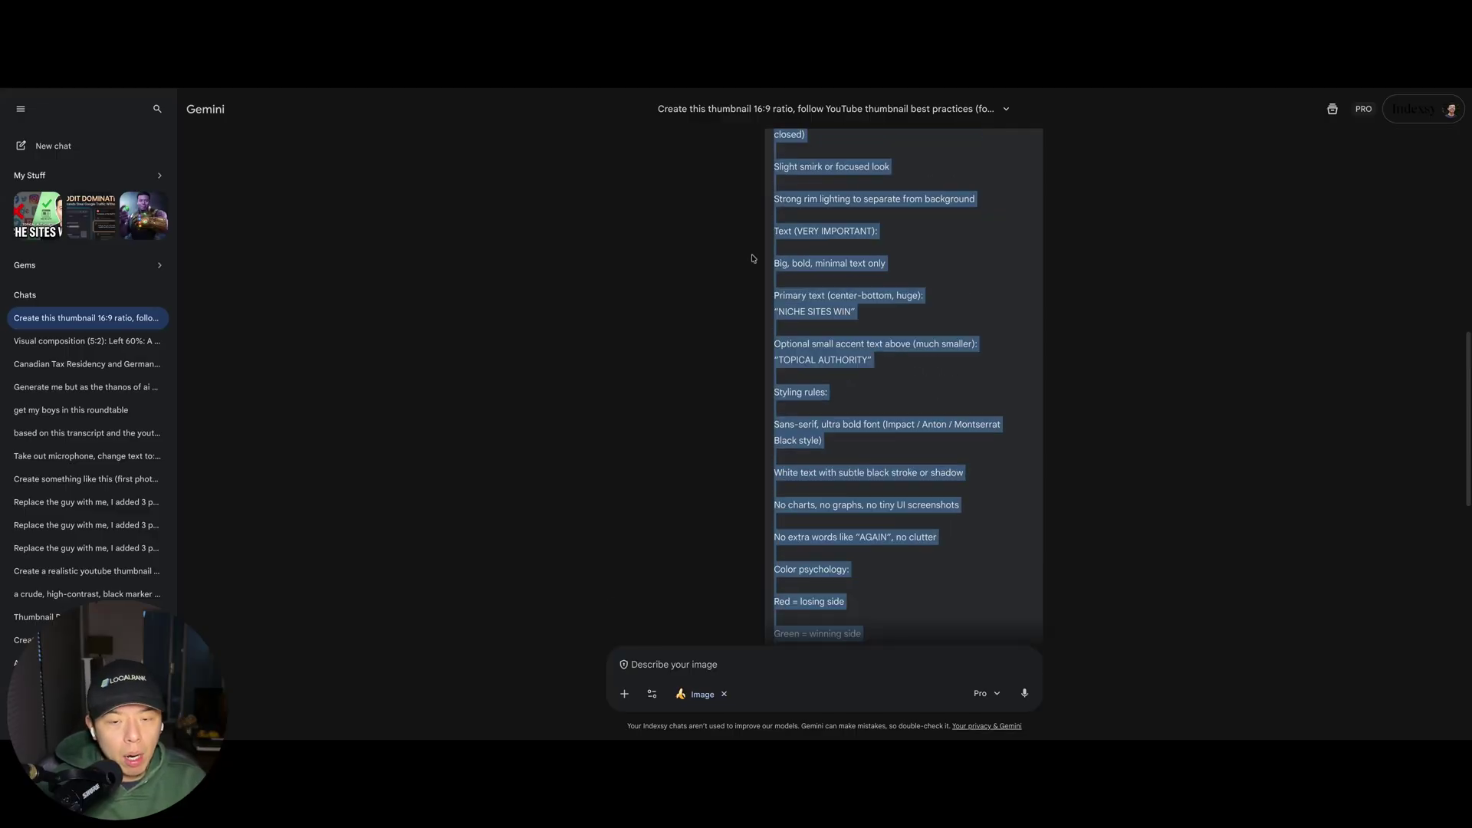
scroll(894, 369, up, 5)
scroll(764, 463, down, 8)
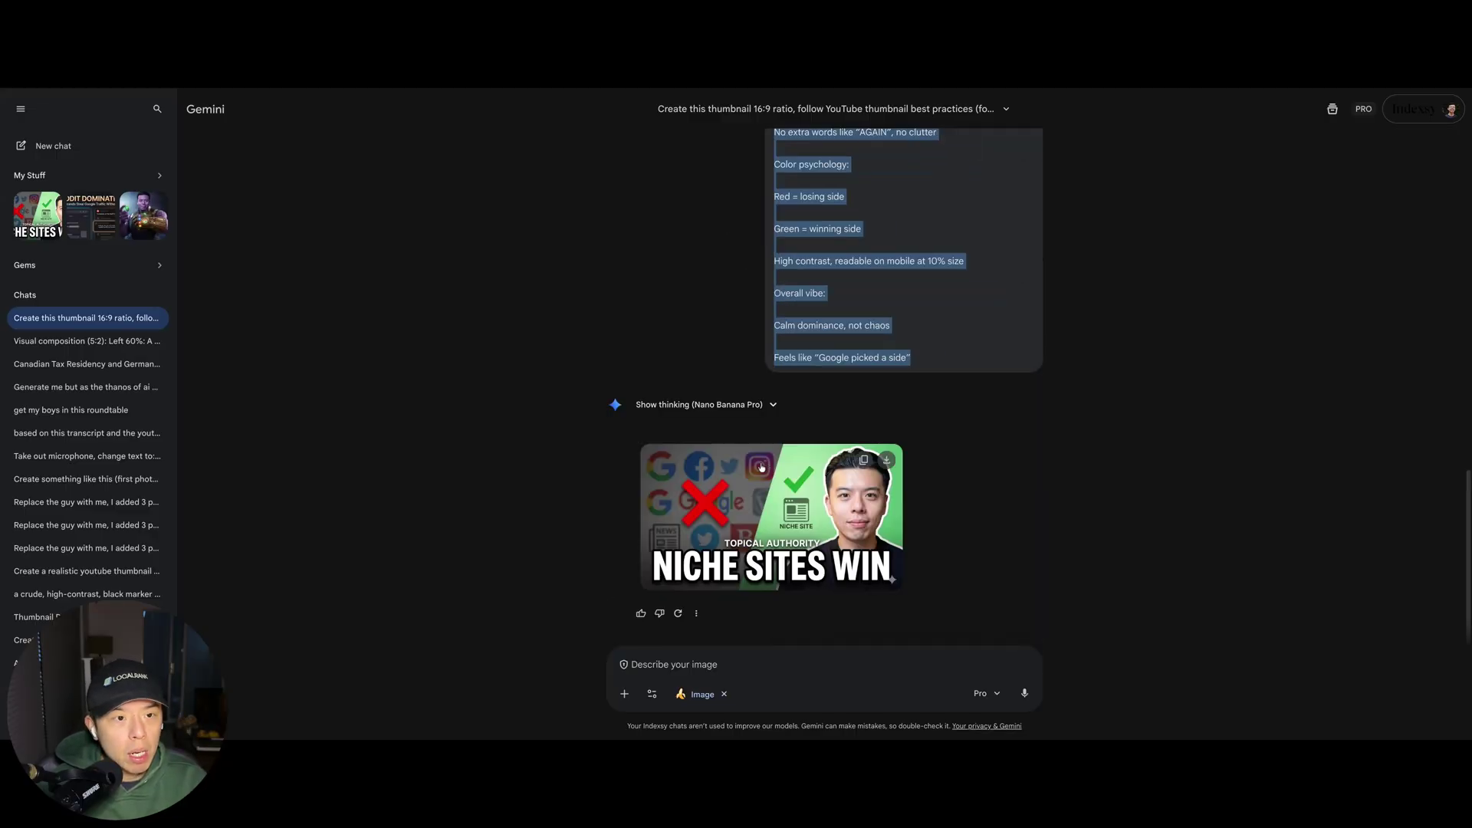
key(alt+Tab)
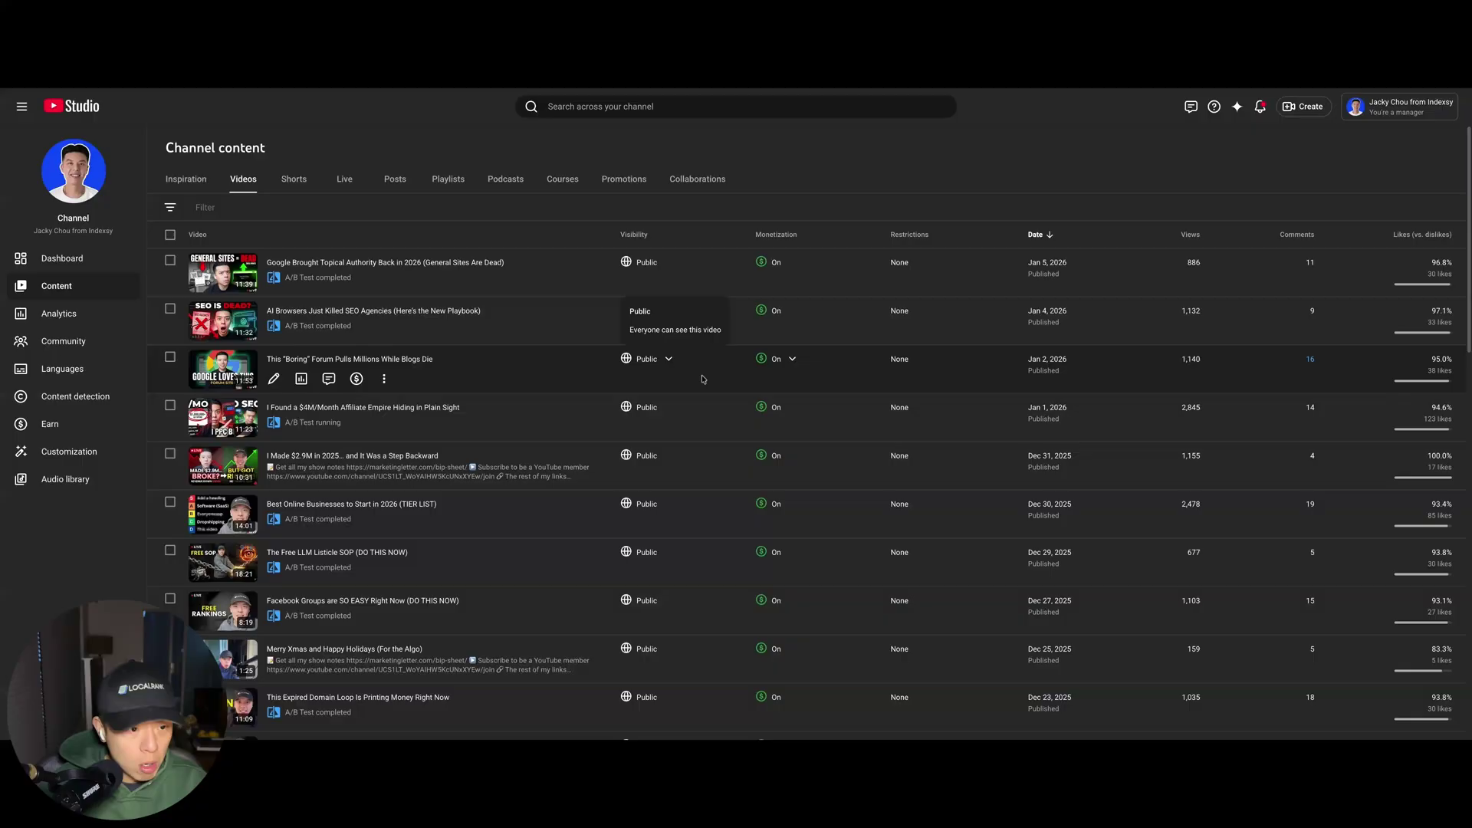
scroll(1035, 392, down, 1)
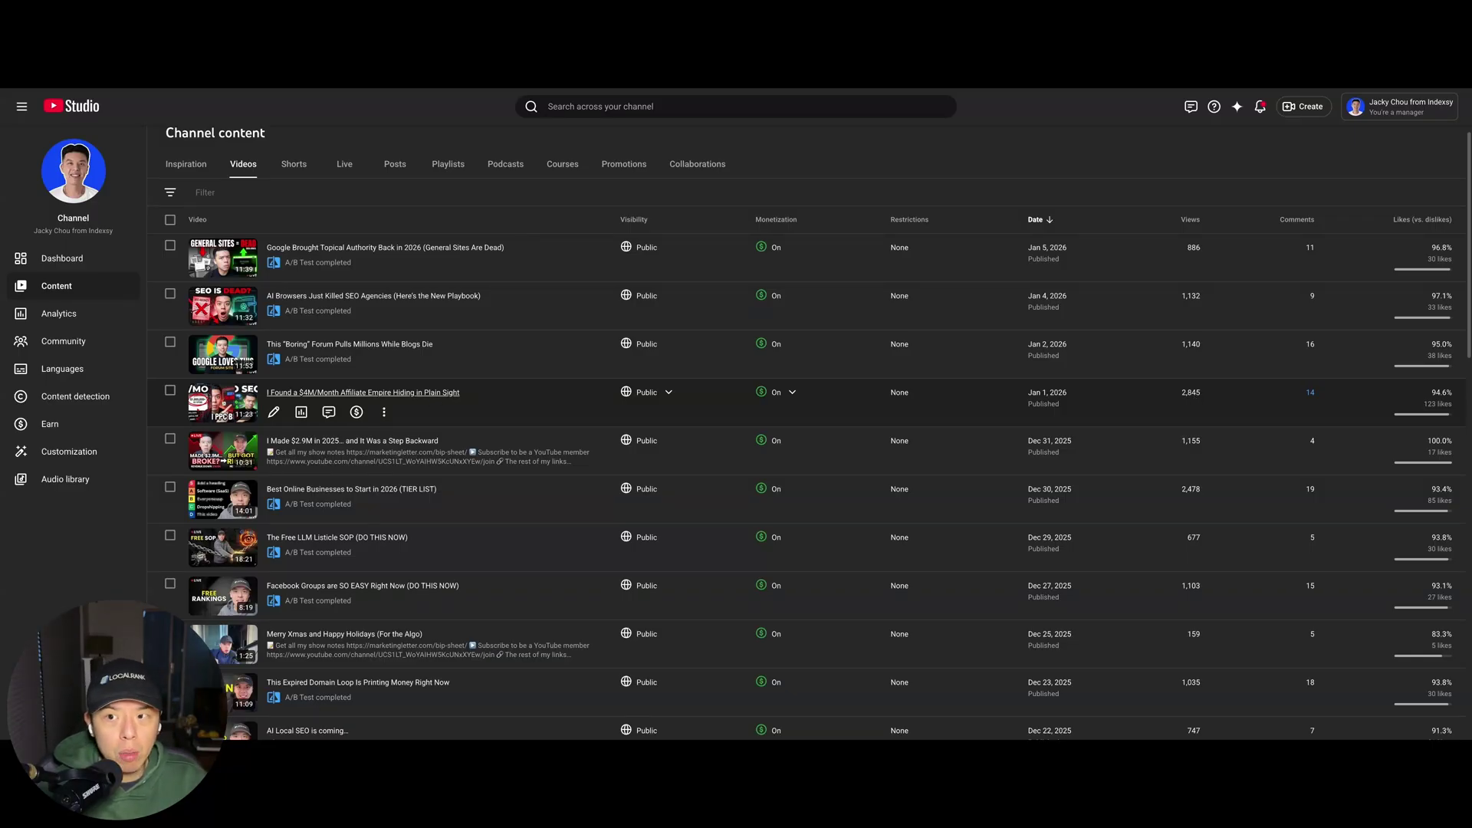
click(437, 395)
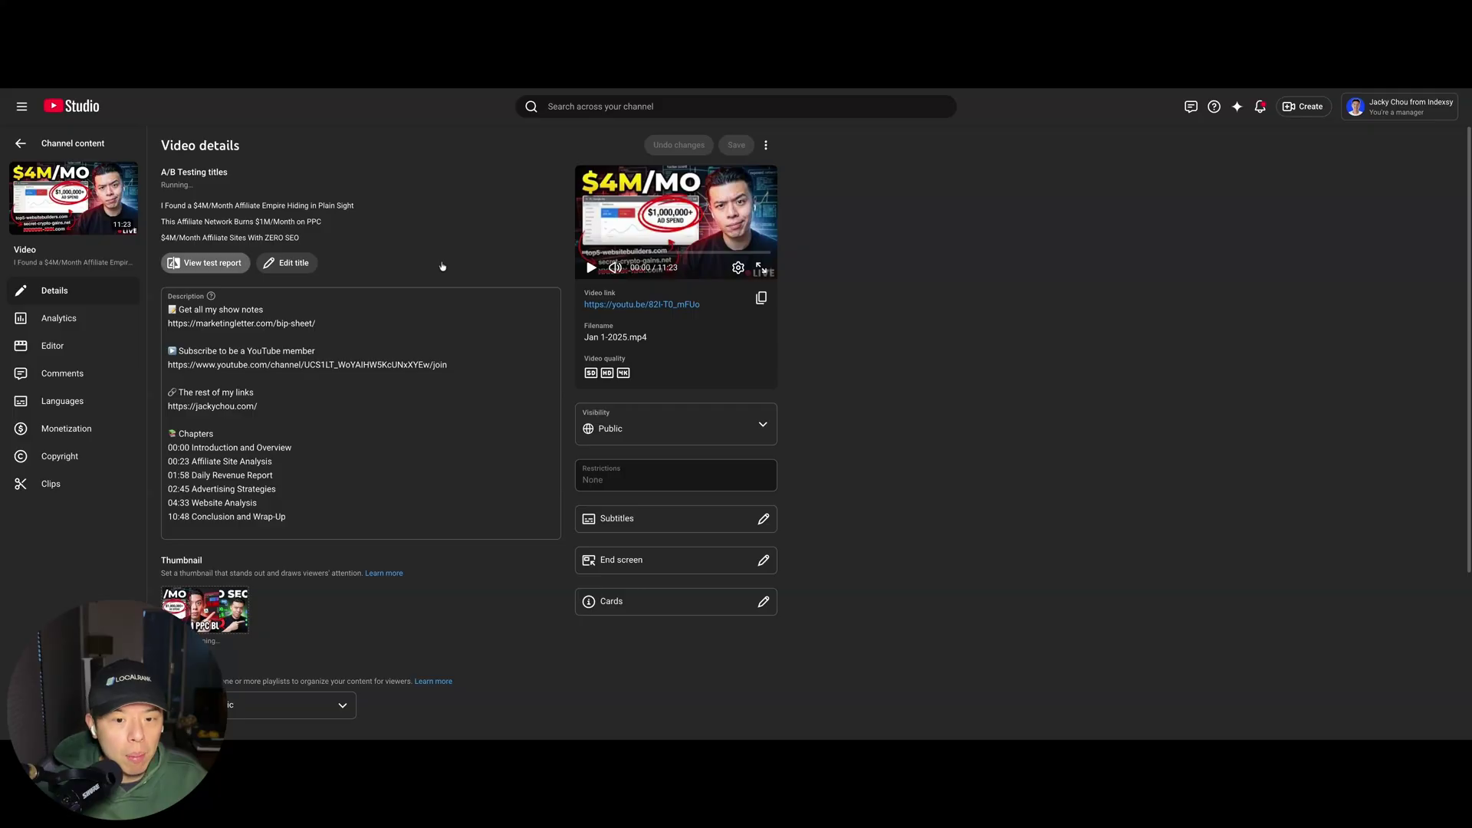
click(211, 262)
click(980, 618)
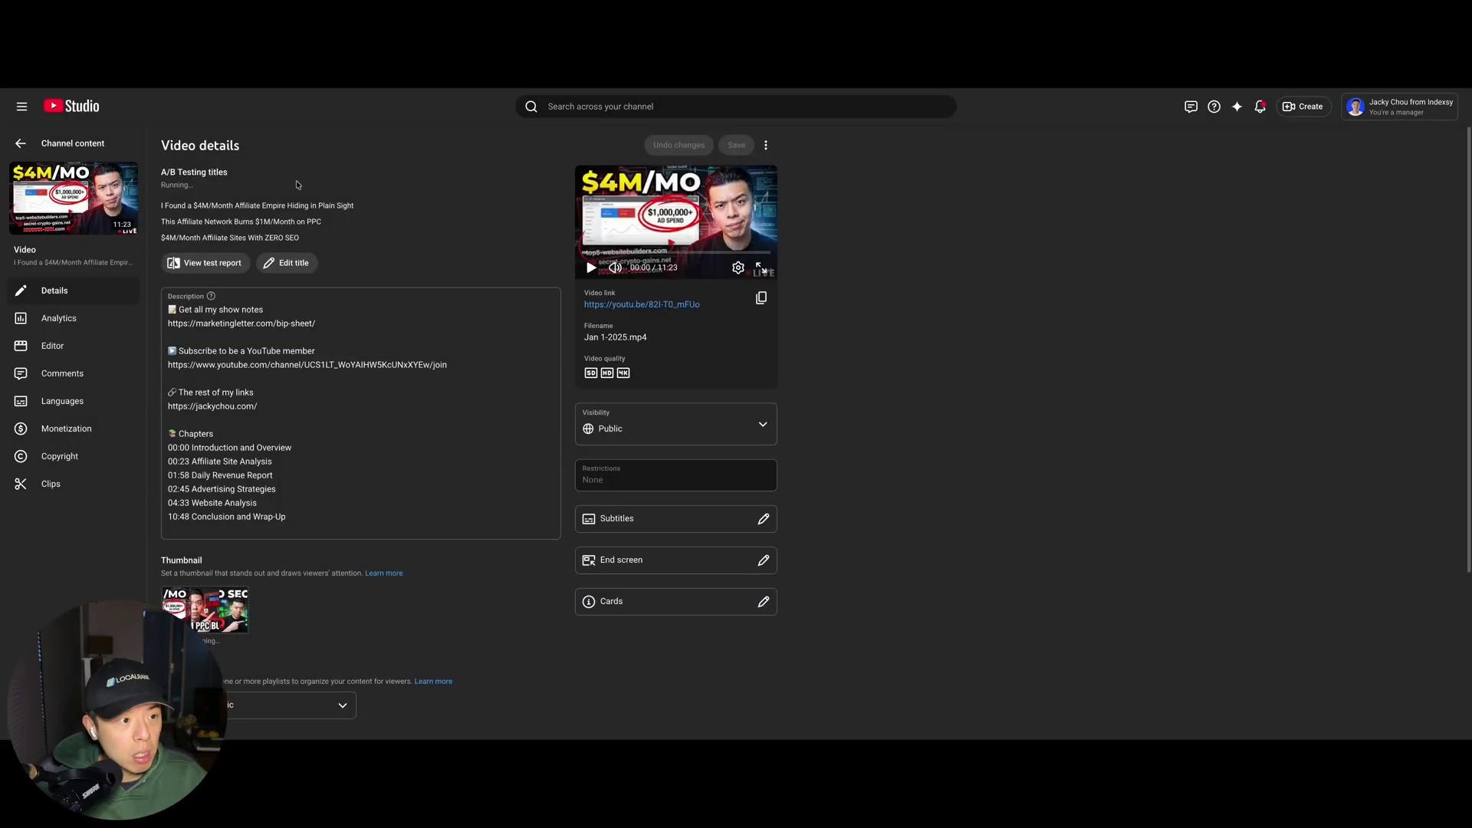
click(105, 146)
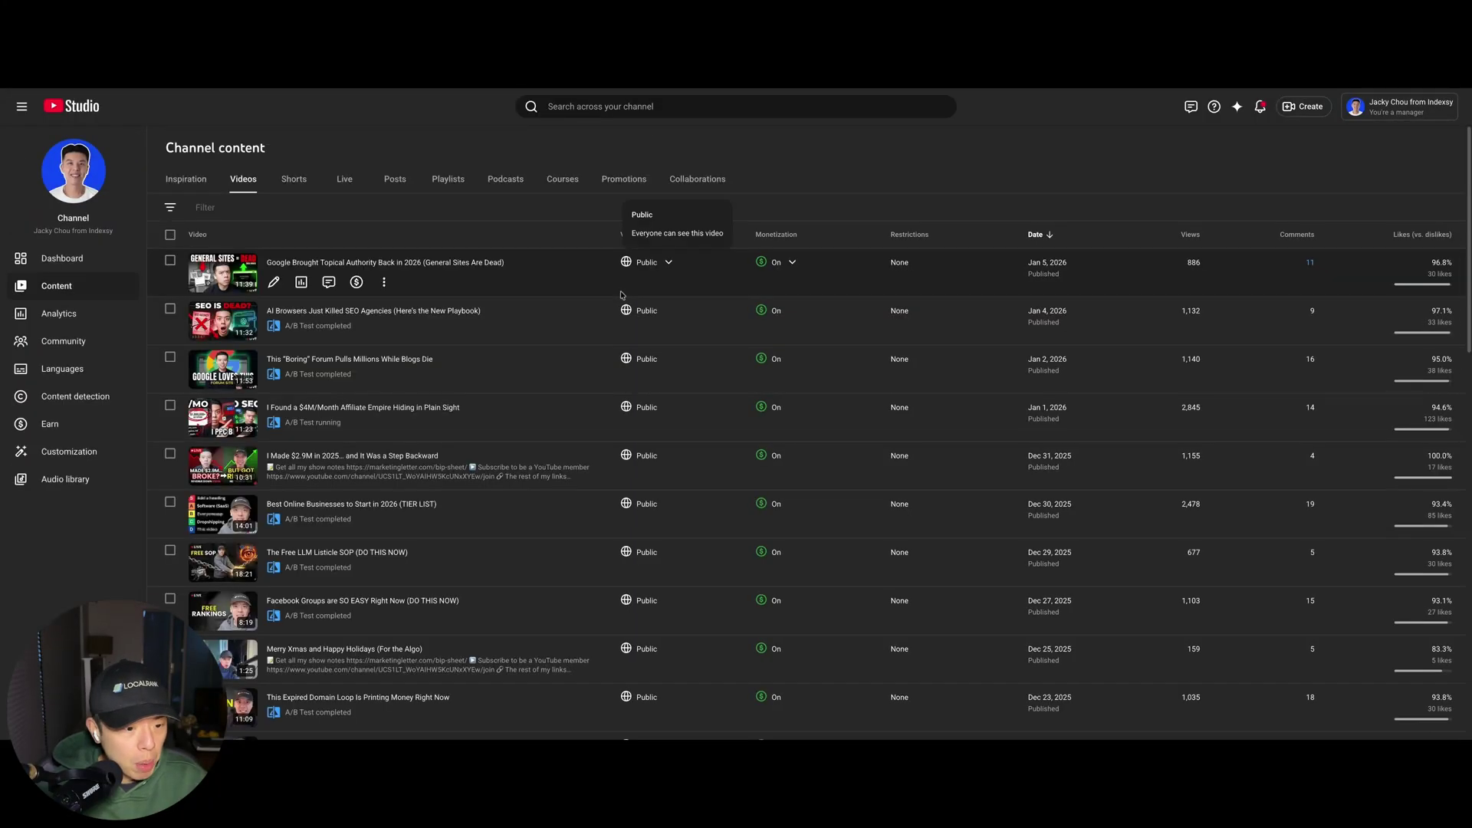
scroll(576, 346, down, 3)
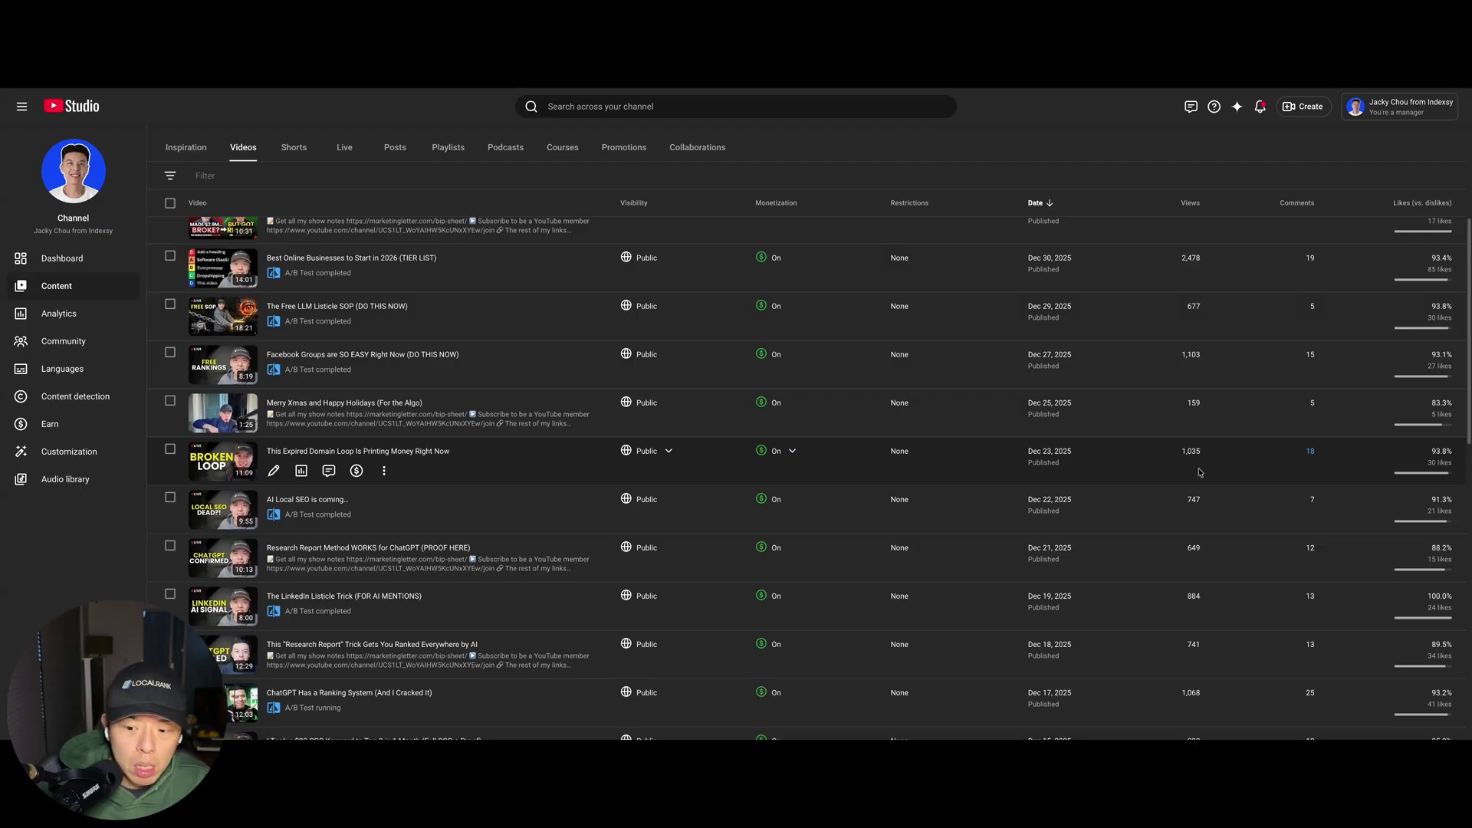
scroll(1199, 472, down, 2)
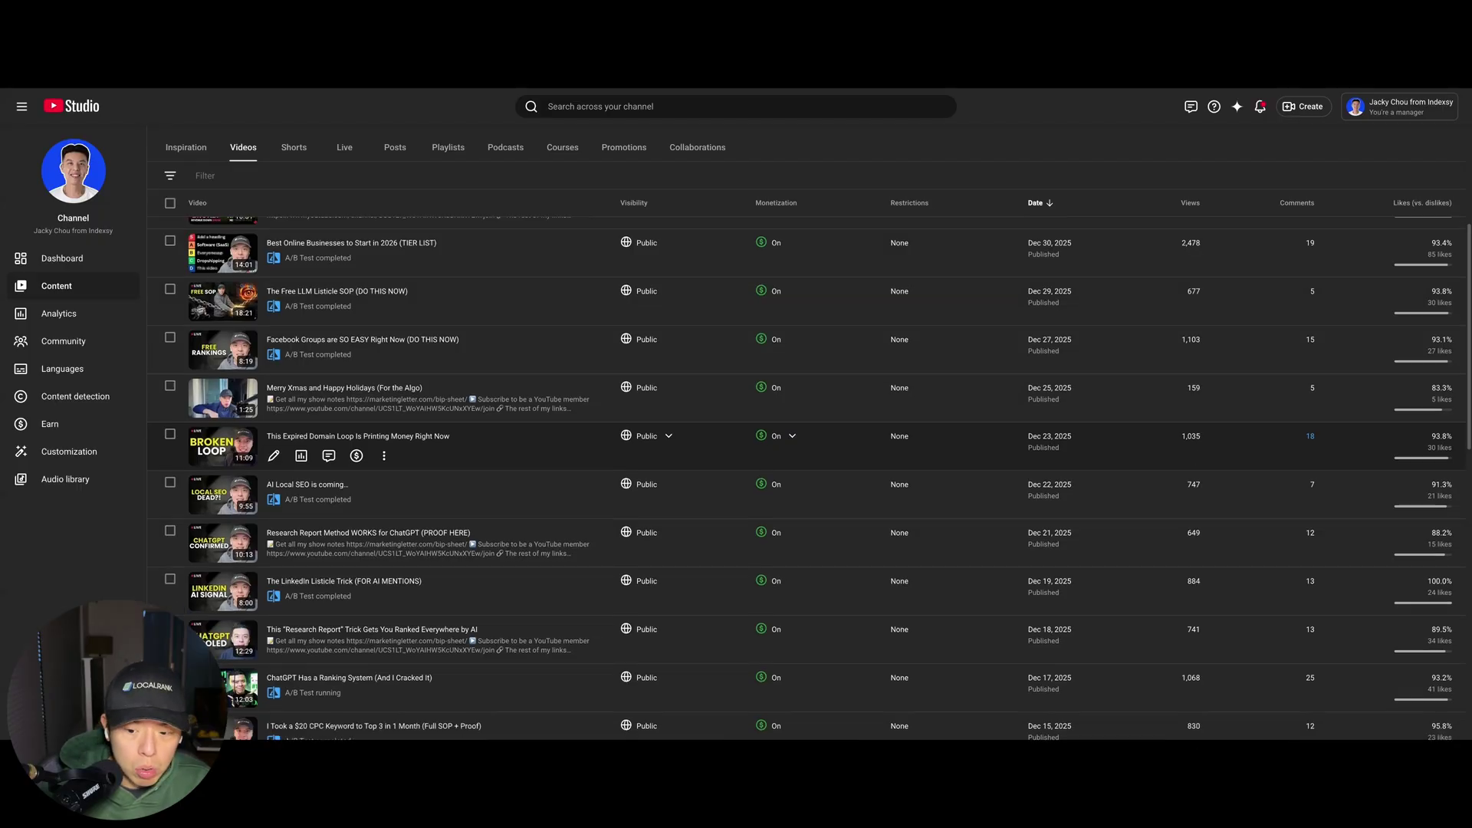
scroll(1153, 687, down, 1)
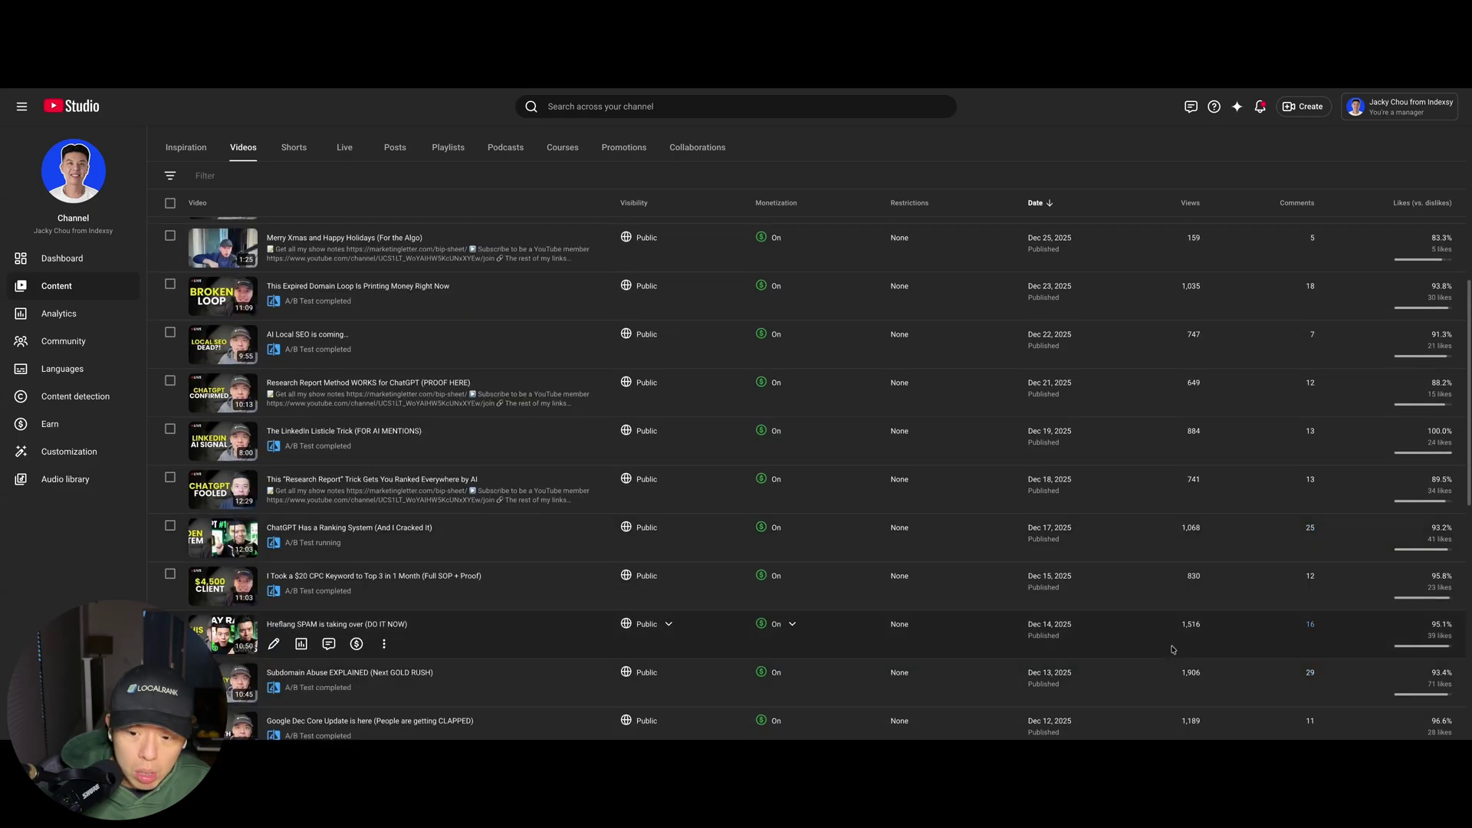
scroll(1231, 622, down, 1)
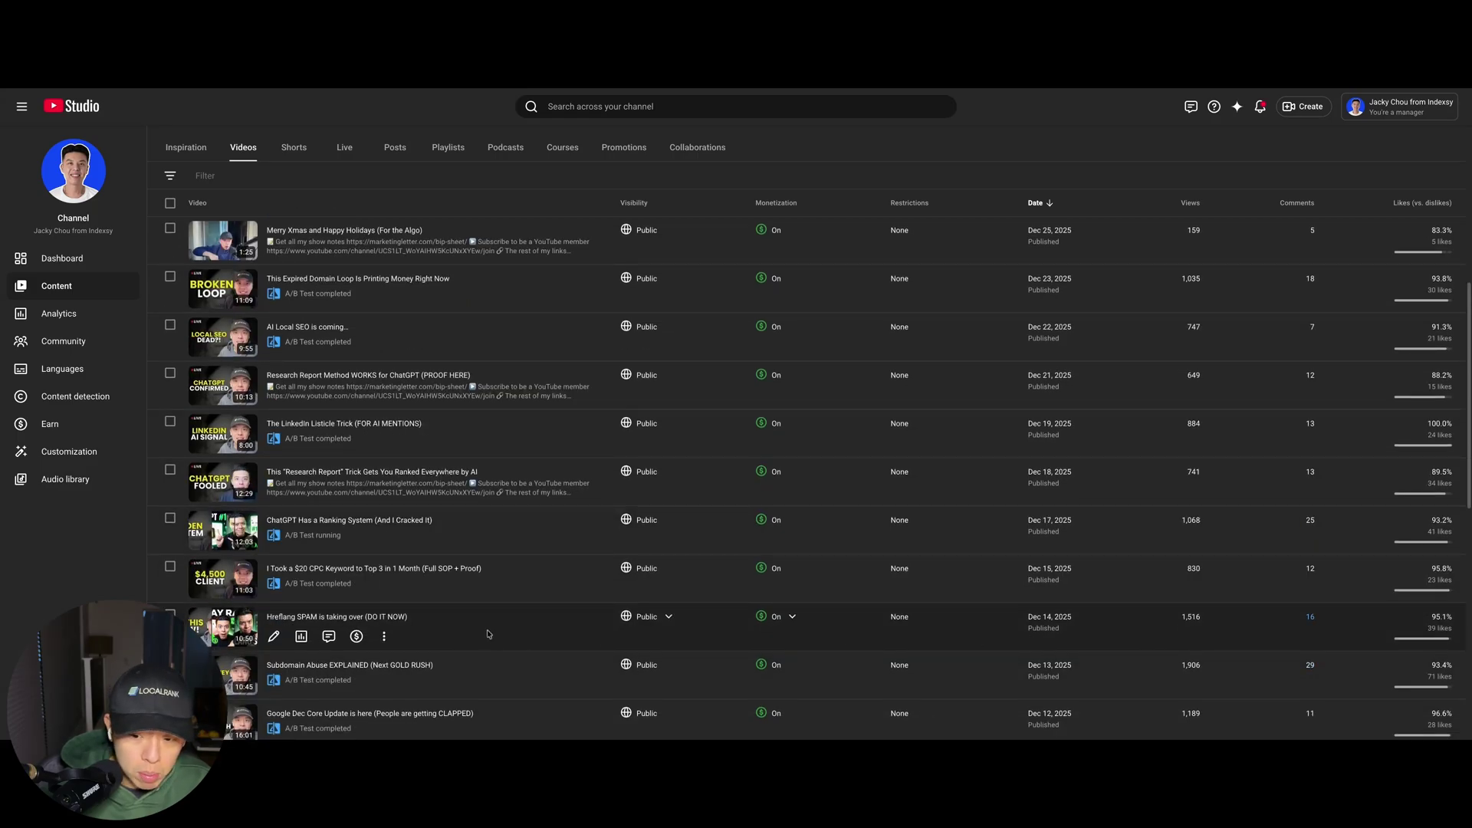
- Copy the Subdomain Abuse EXPLAINED video's file name, DEc 13-2025.mp4, from its details
click(412, 668)
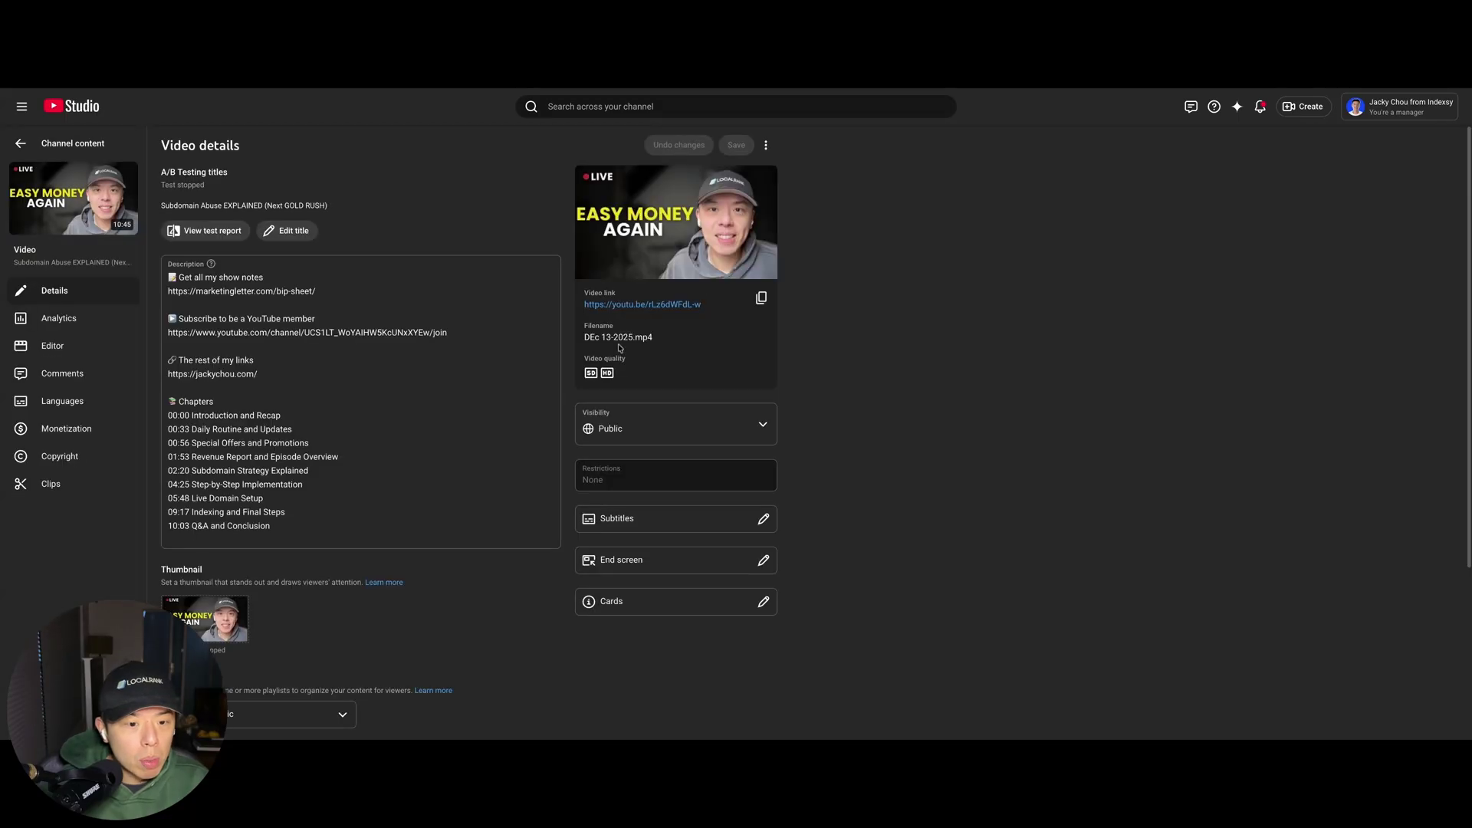
triple_click(618, 337)
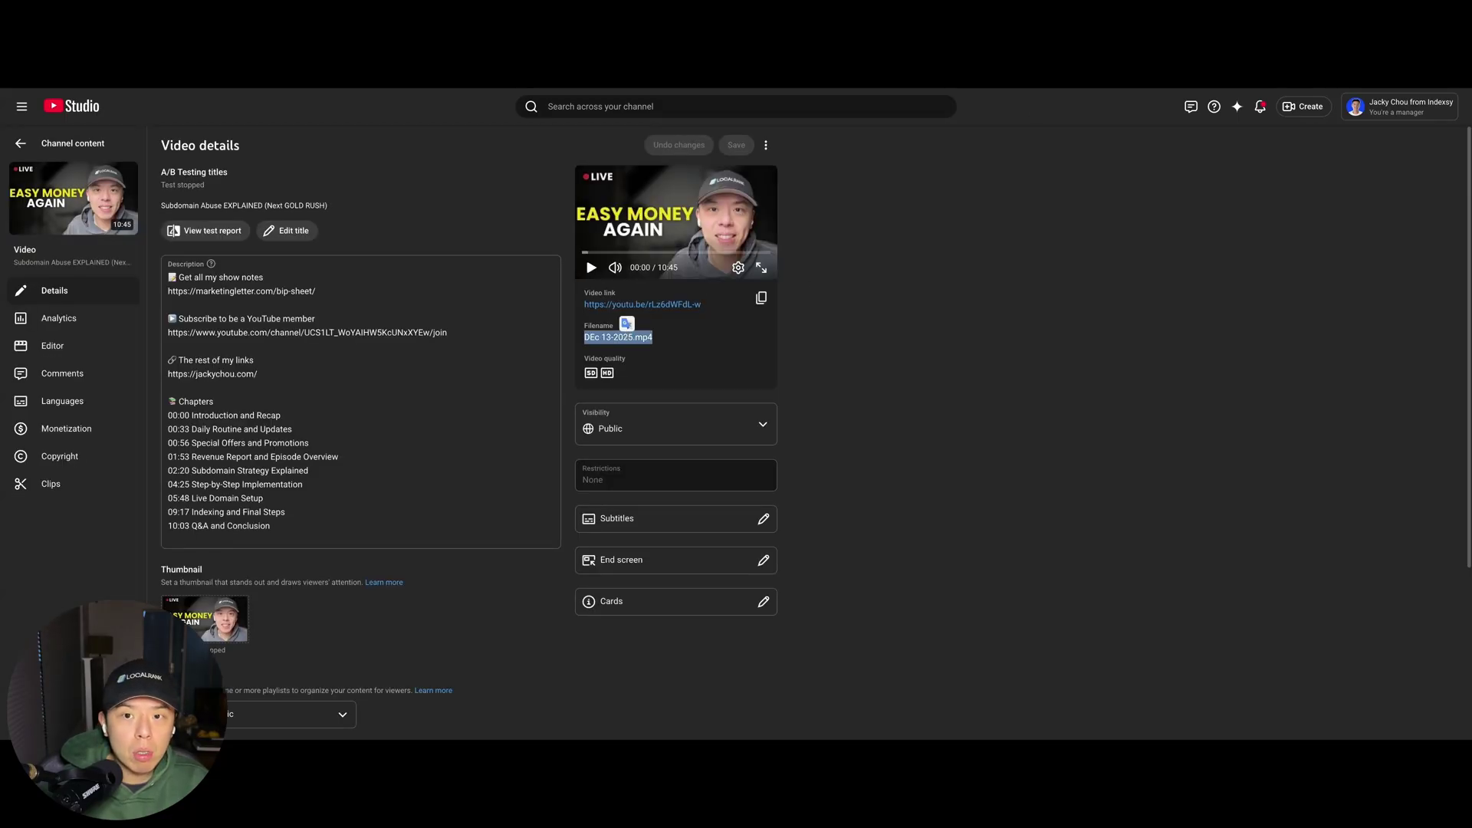
key(alt+Tab)
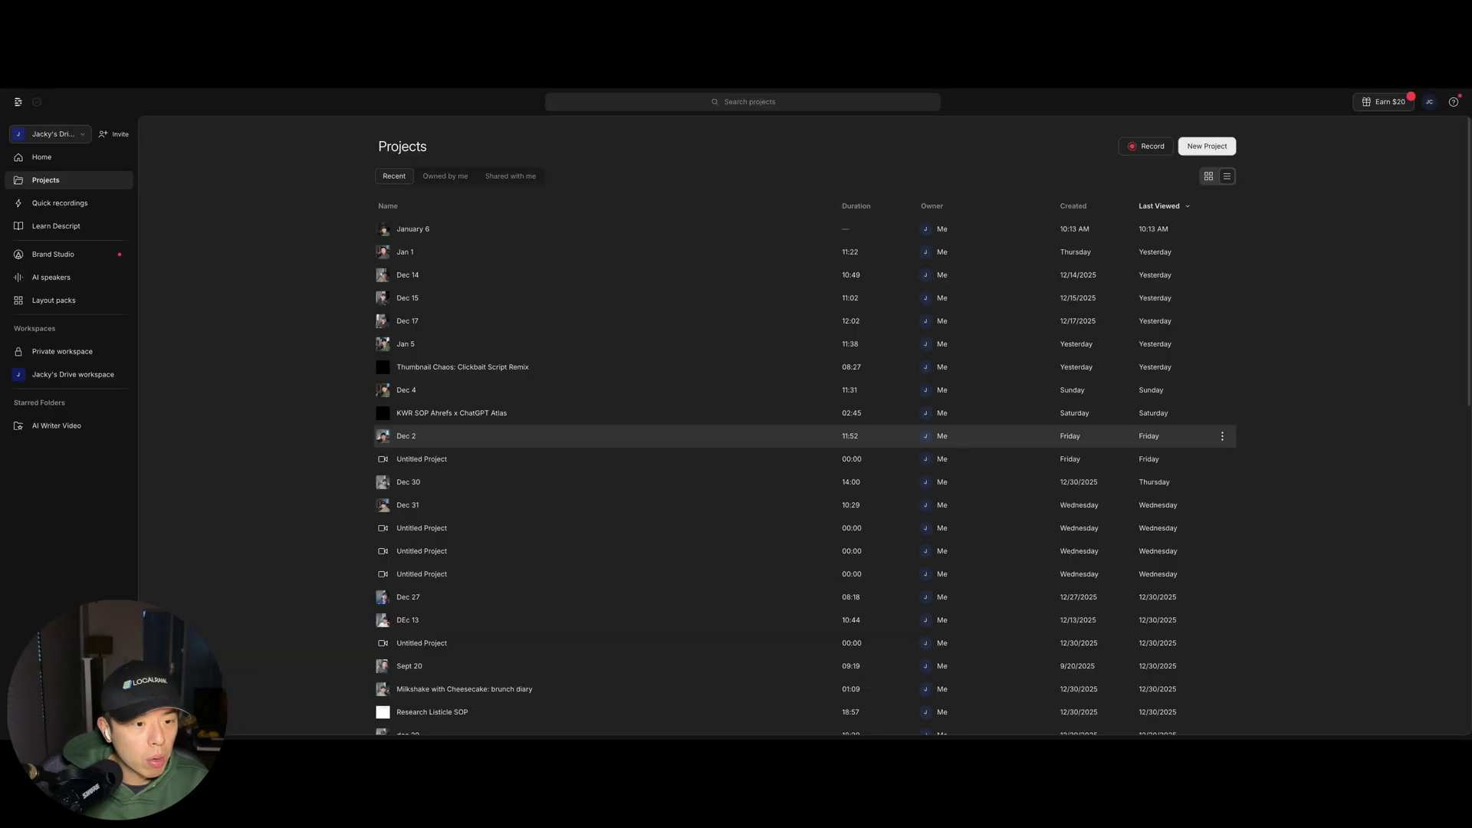
scroll(579, 495, down, 5)
scroll(578, 496, down, 2)
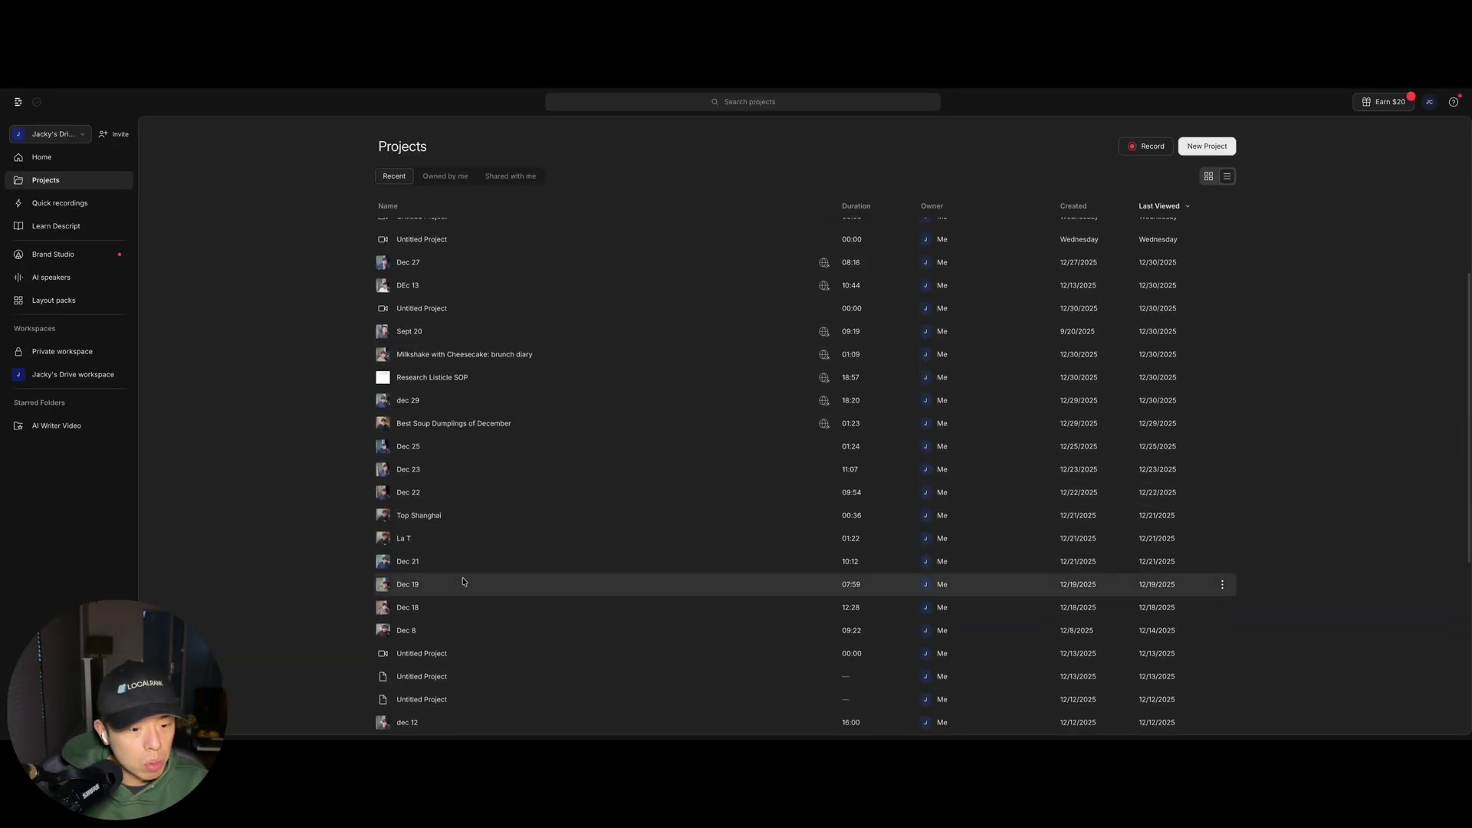
scroll(463, 581, down, 3)
scroll(464, 581, down, 3)
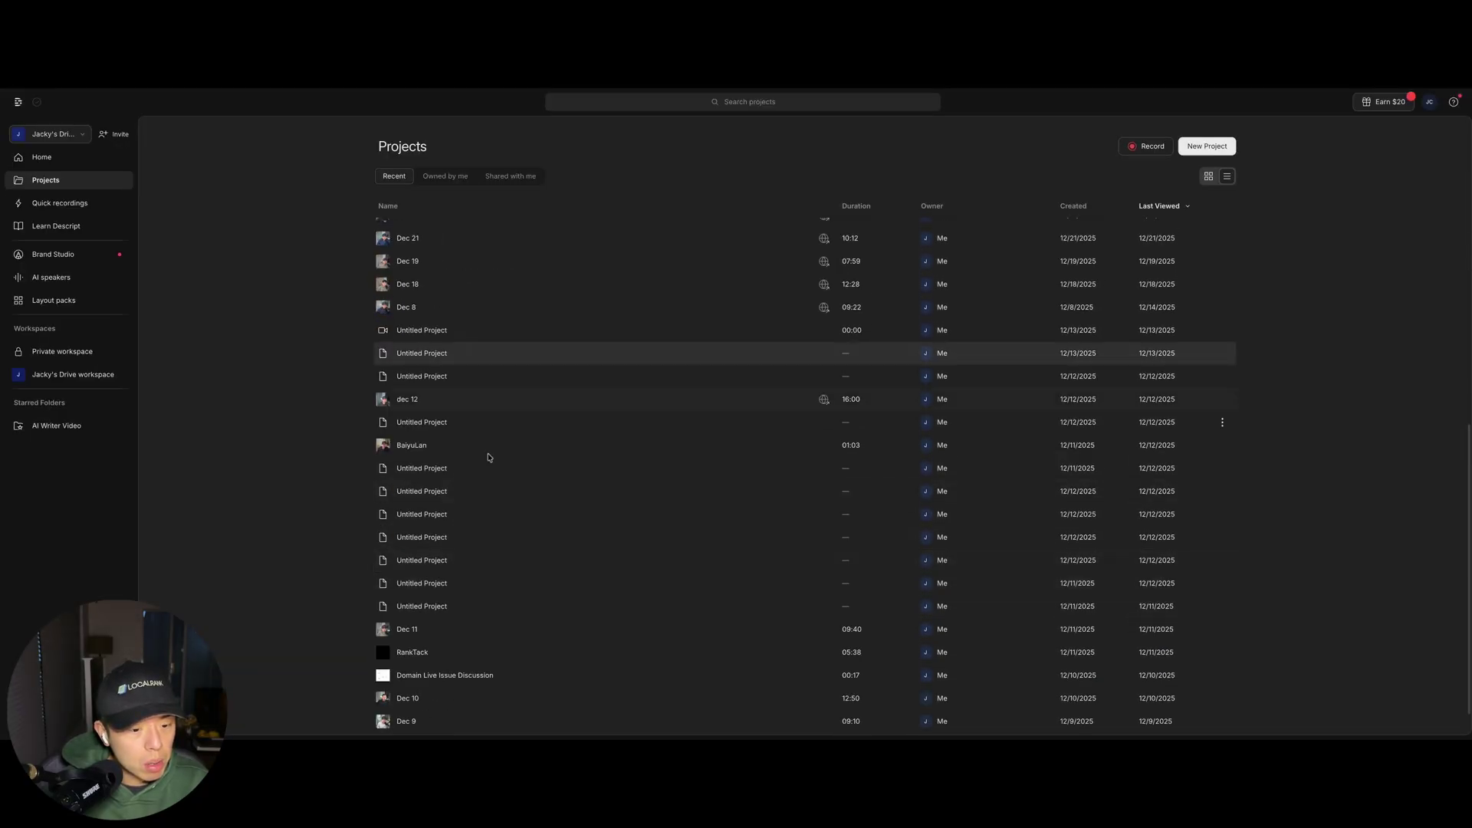
scroll(500, 597, down, 3)
text(de)
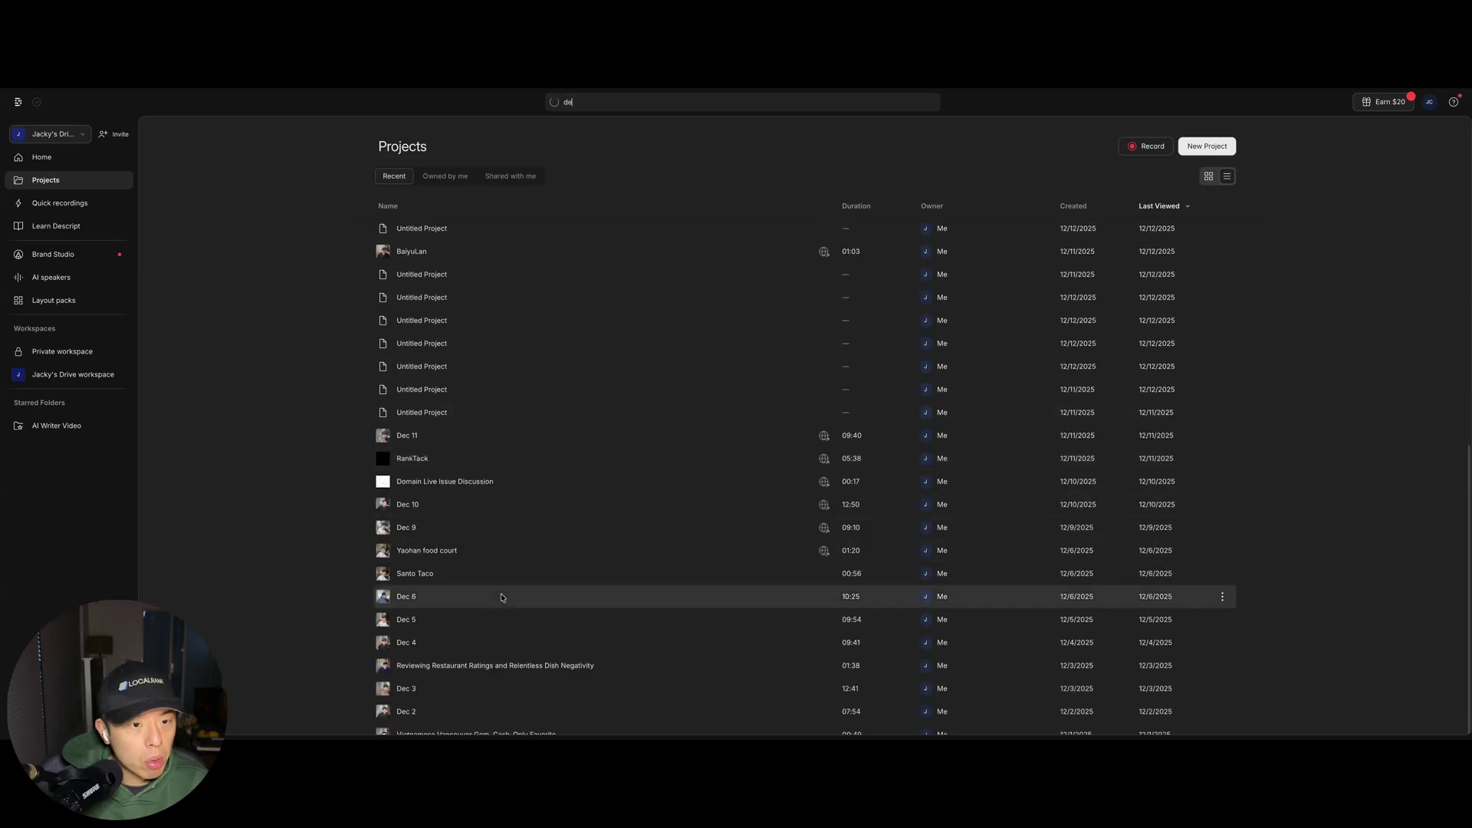
text(c 13)
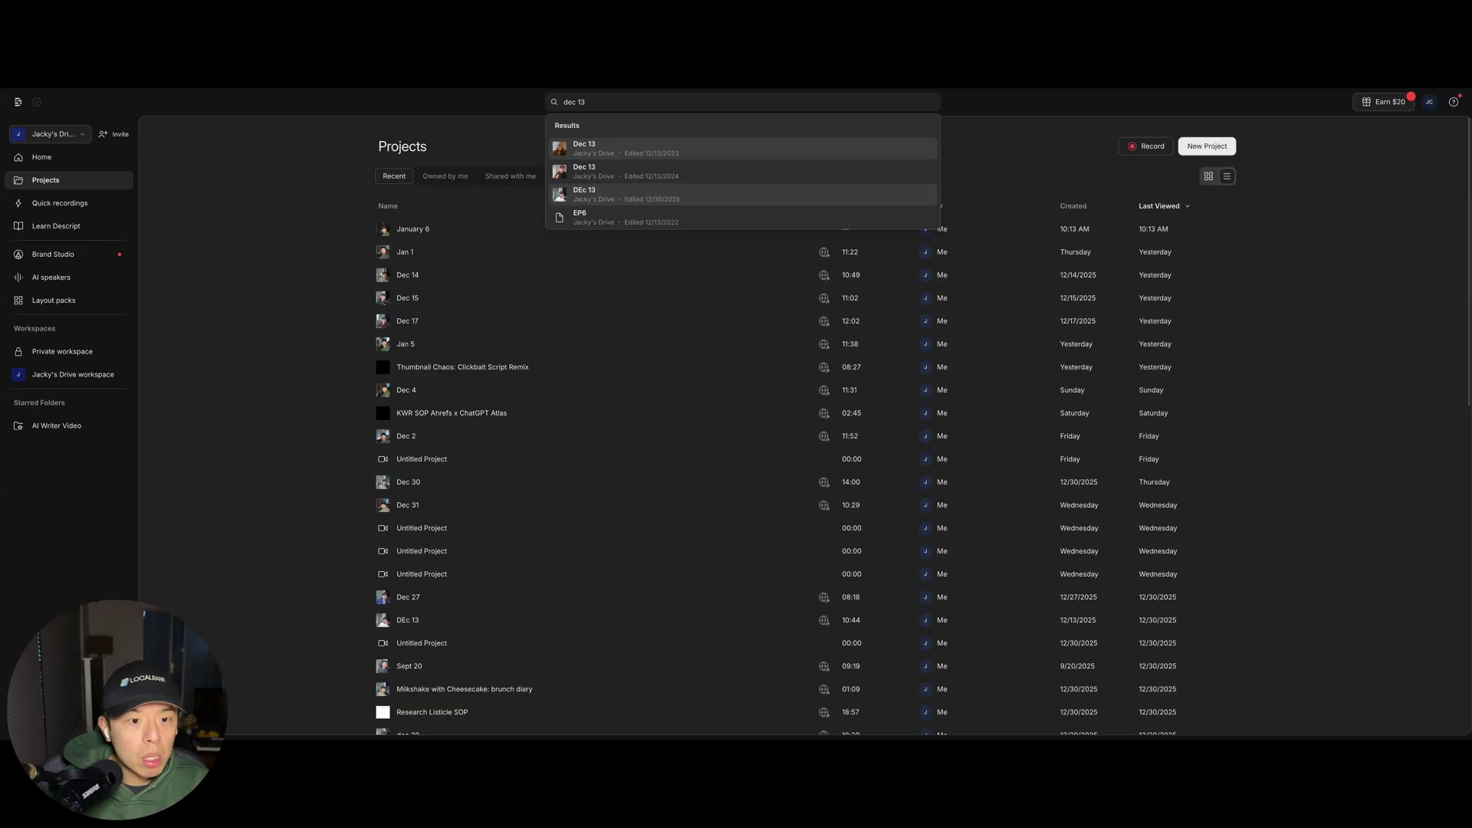
- Select and copy the entire transcript of the DEc 13 Descript project
click(599, 194)
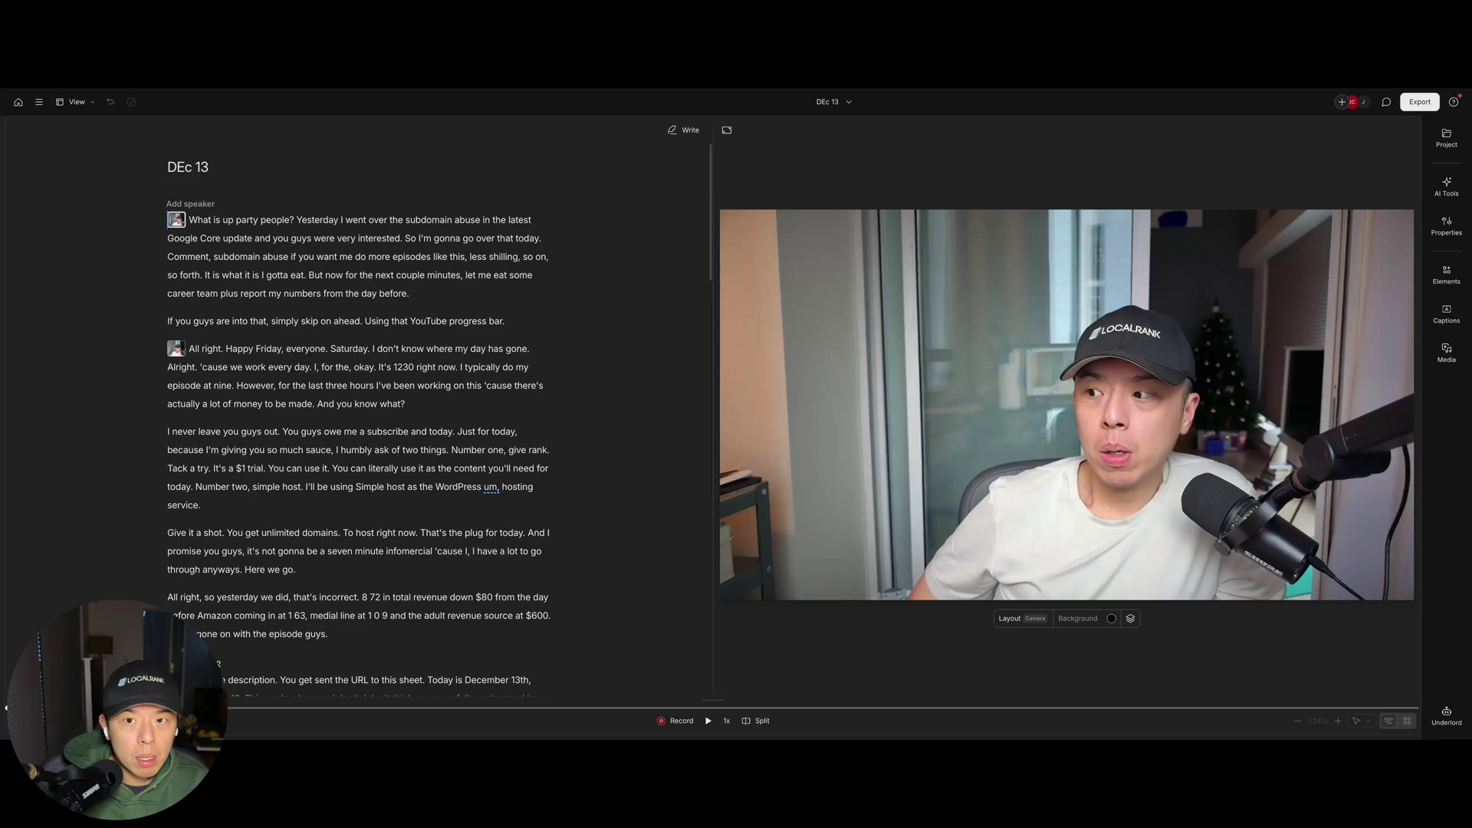
click(410, 276)
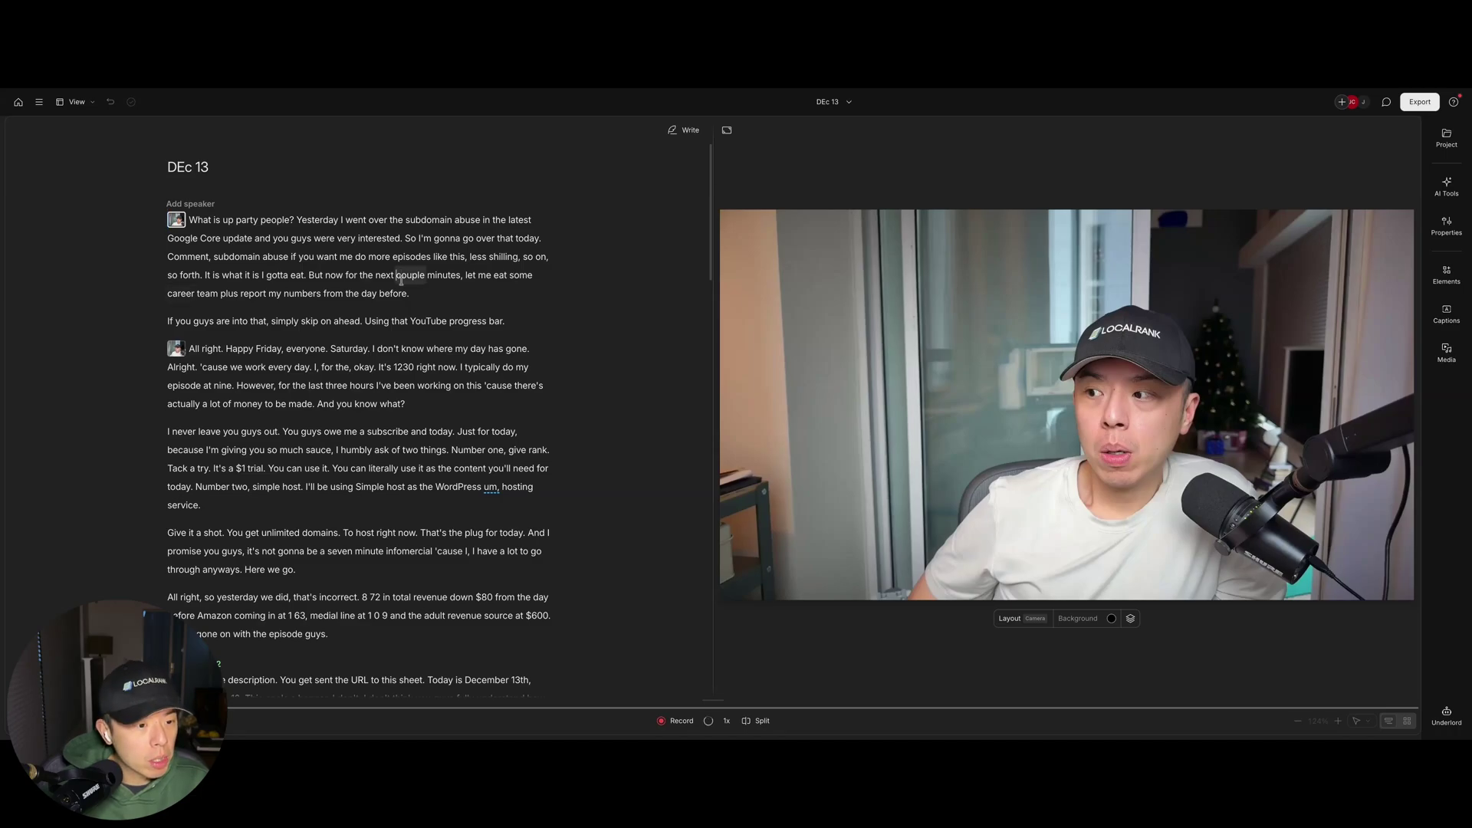
key(ctrl+a)
key(Escape)
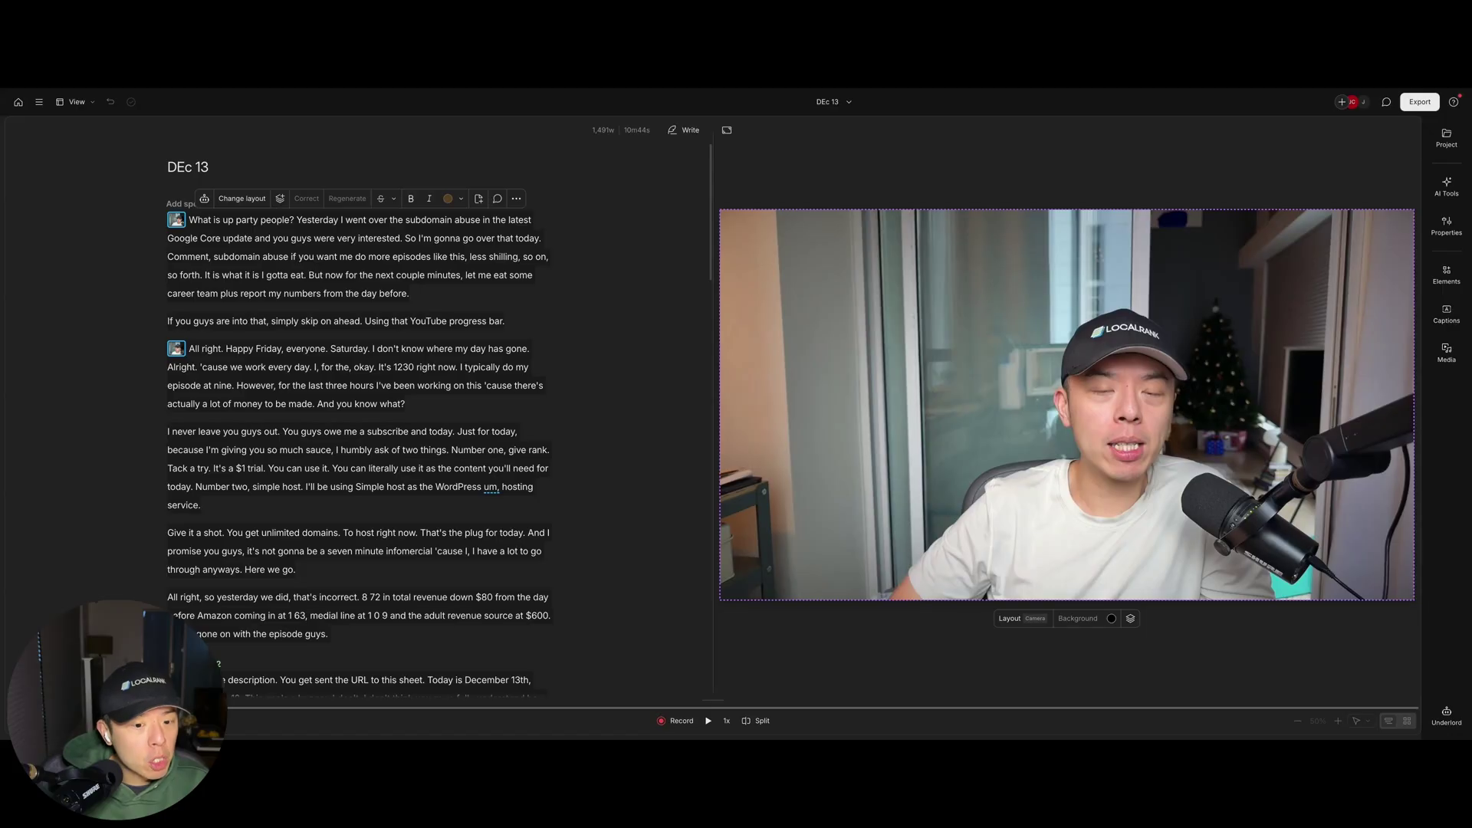
- Paste the DEc 13 transcript under the clickbait-title request and send it to ChatGPT
key(alt+Tab)
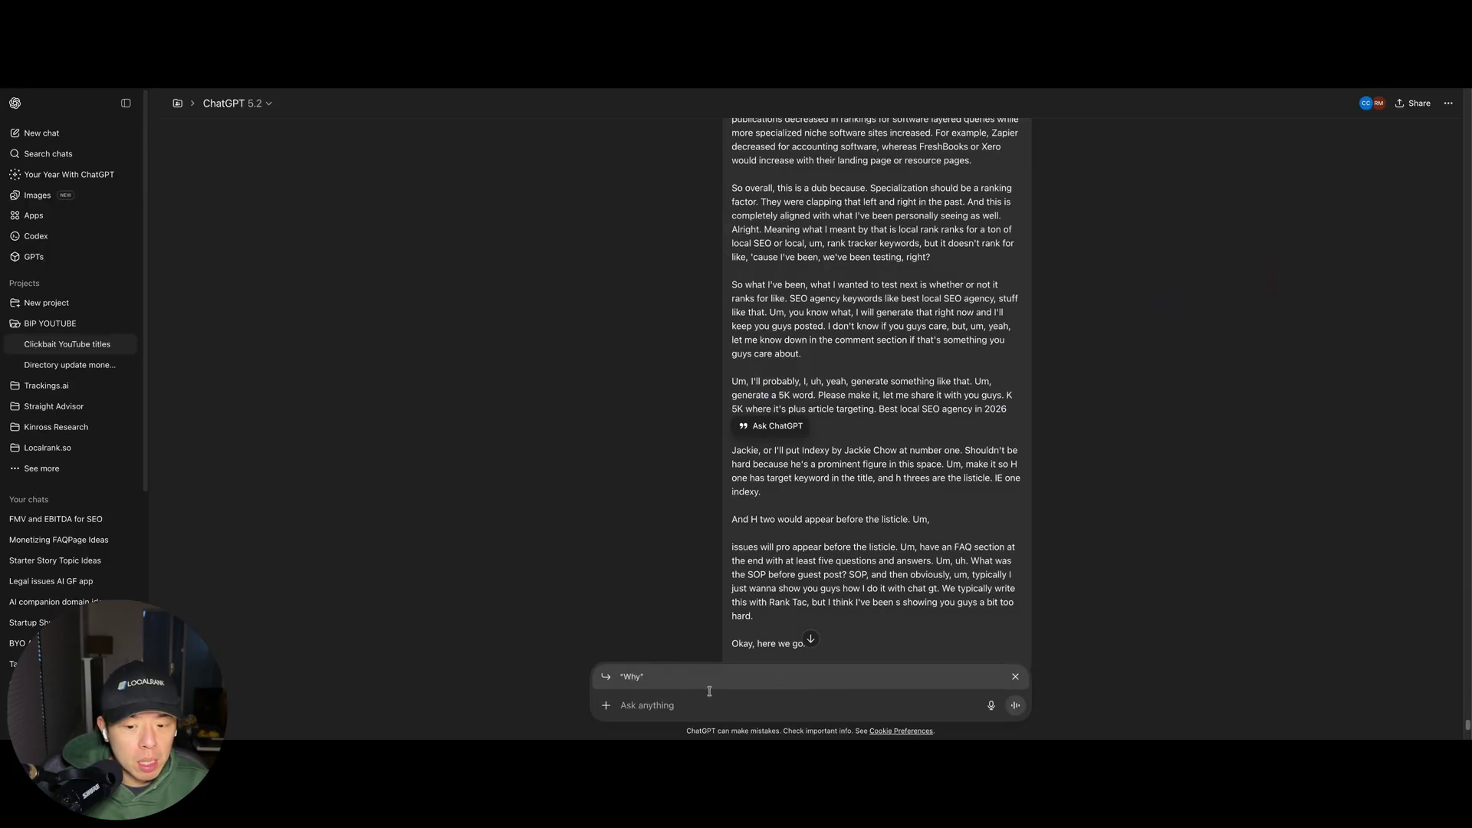
click(1015, 678)
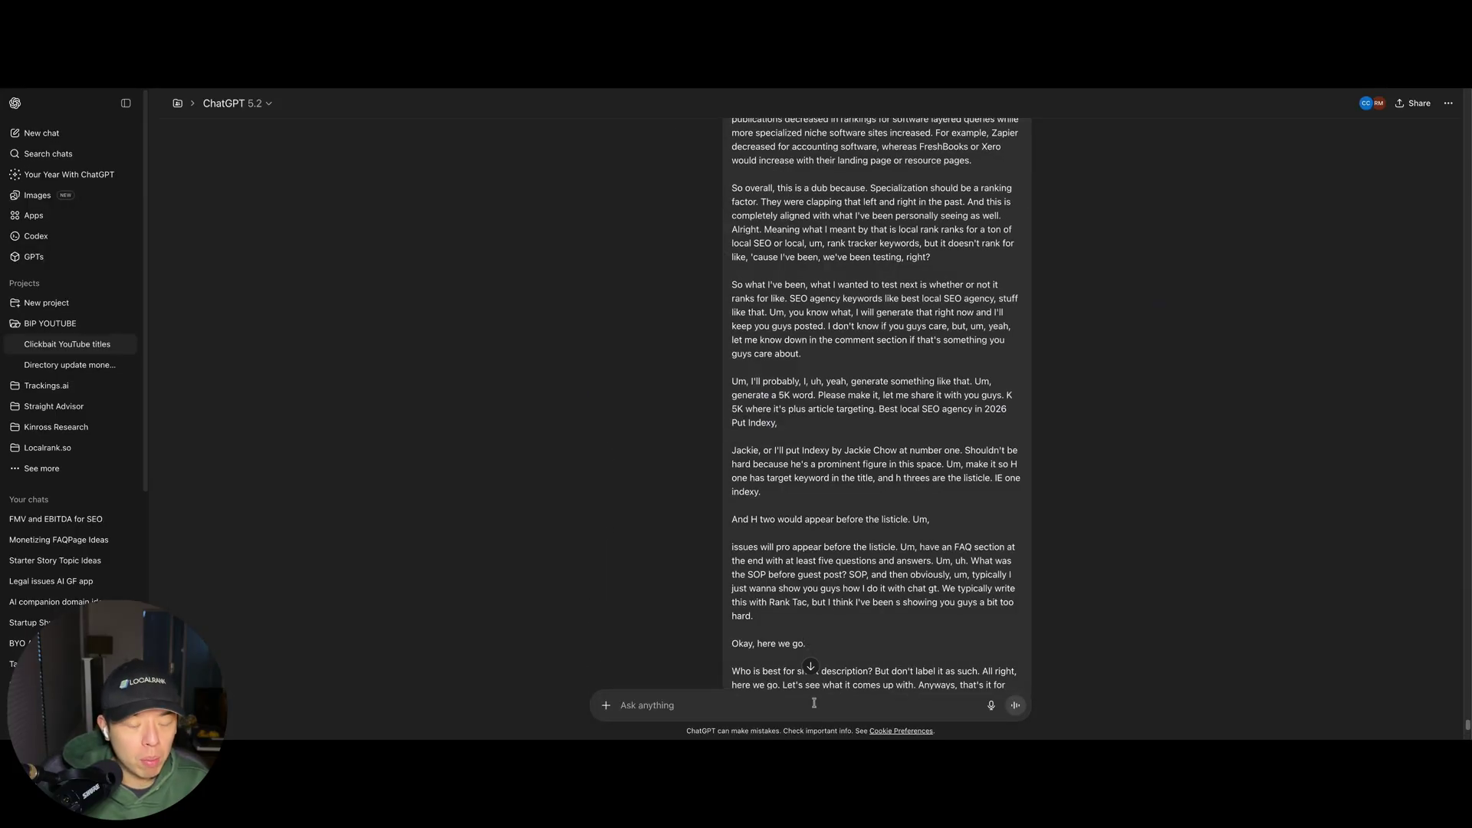
text(Come up with 3 clickba)
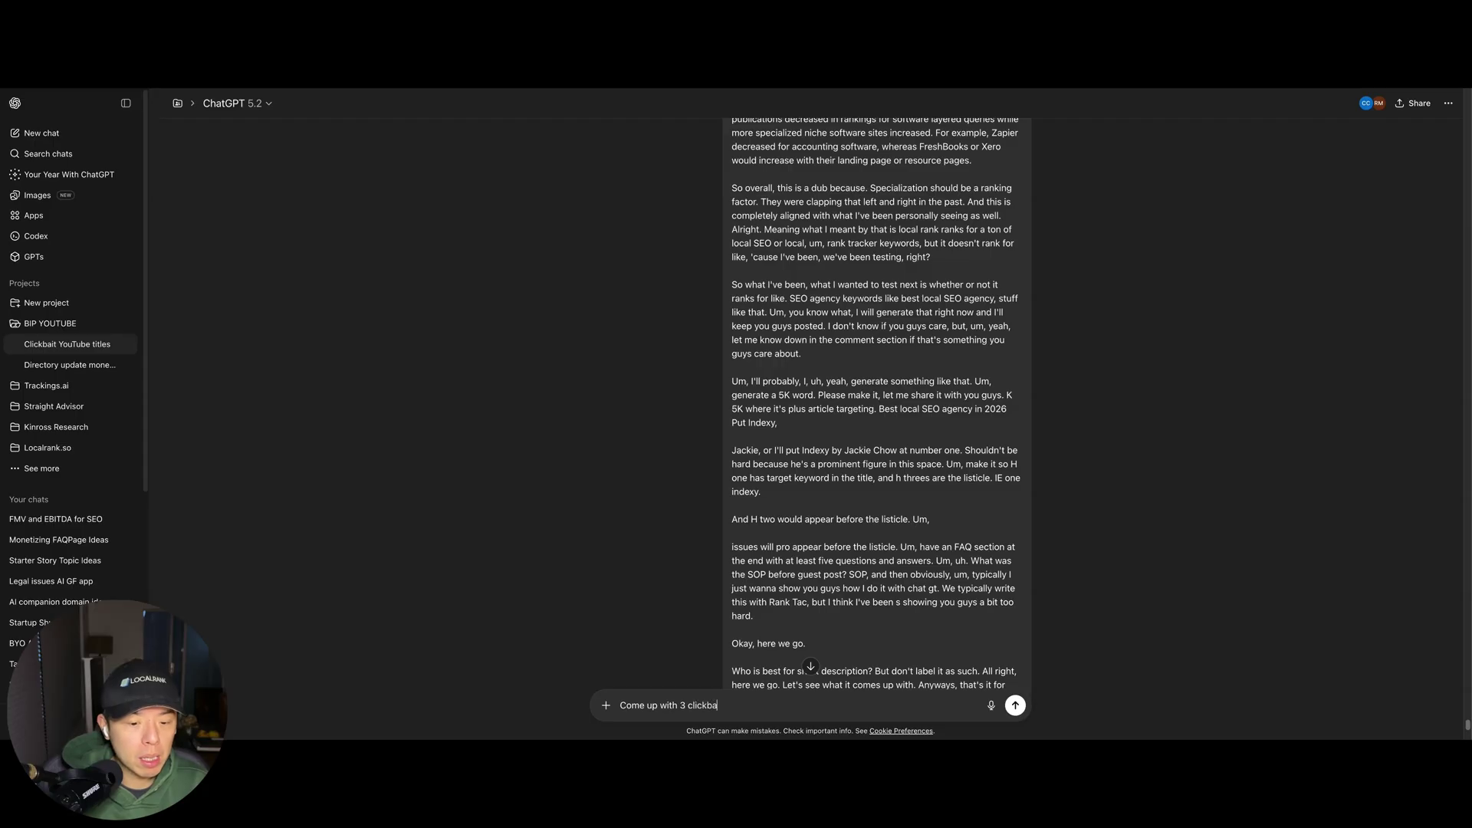
text(it titles)
key(shift+Return)
key(ctrl+v)
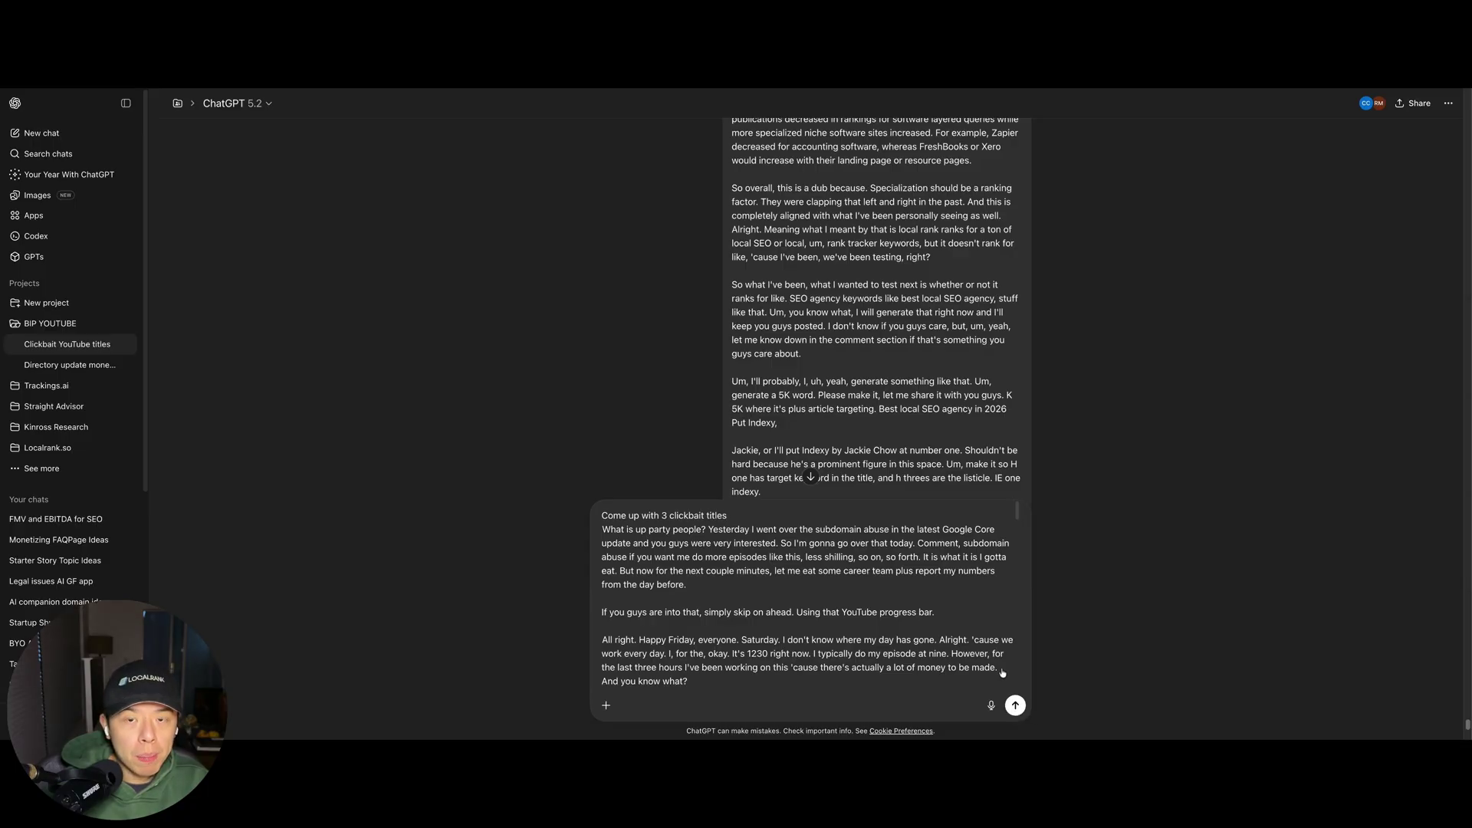
key(Return)
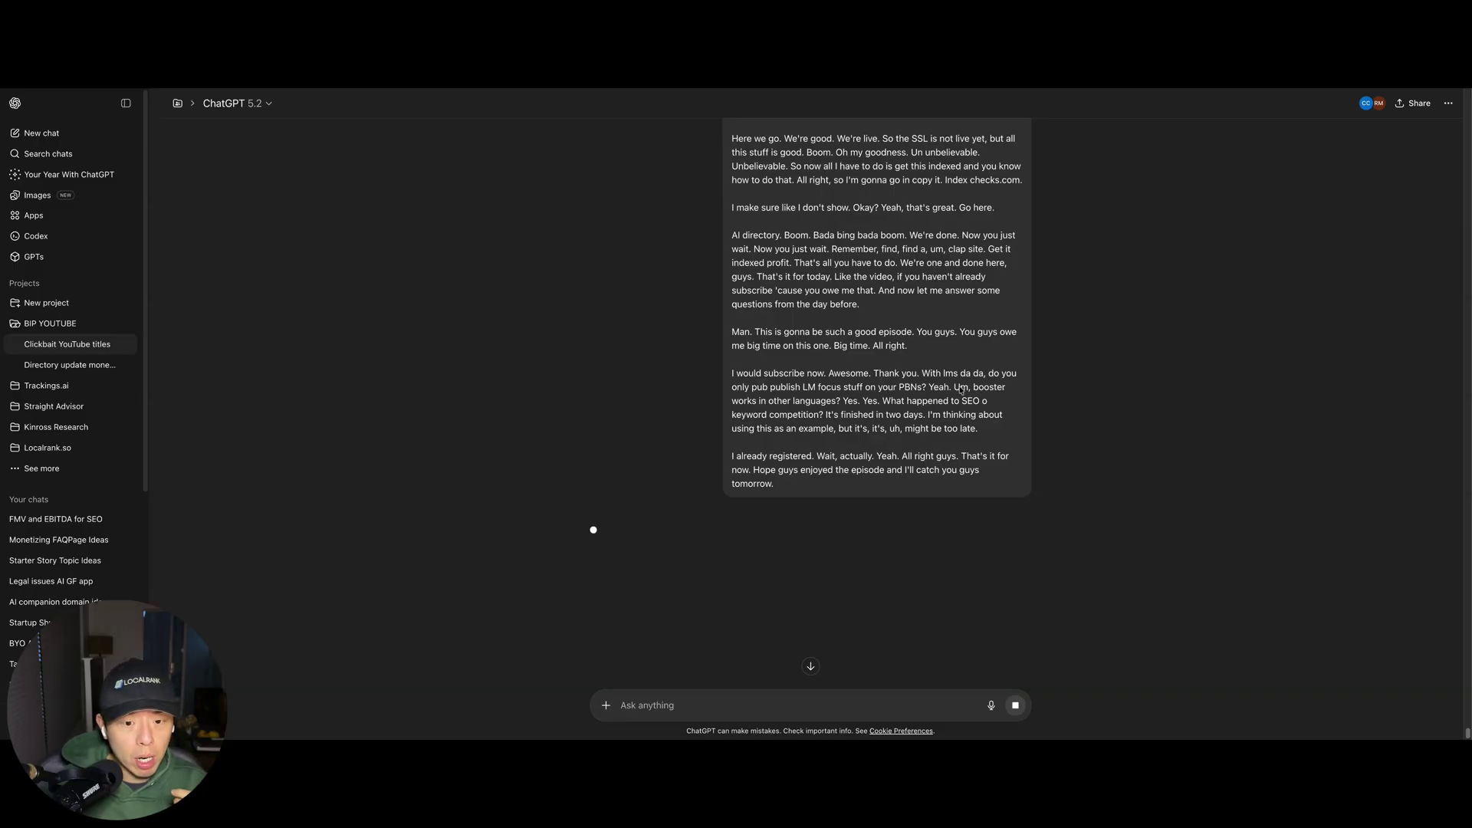
scroll(999, 437, down, 2)
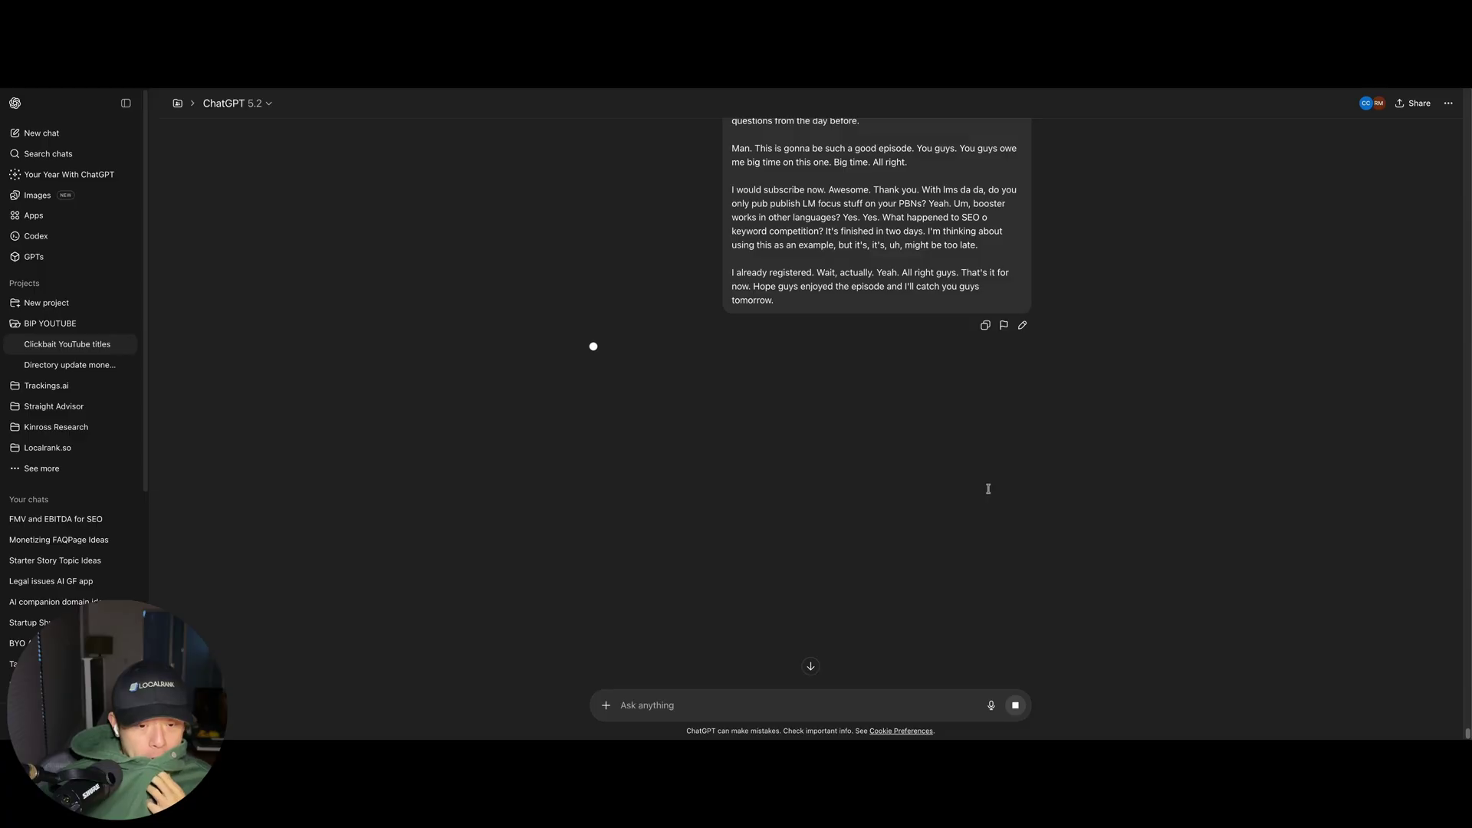
scroll(988, 489, down, 2)
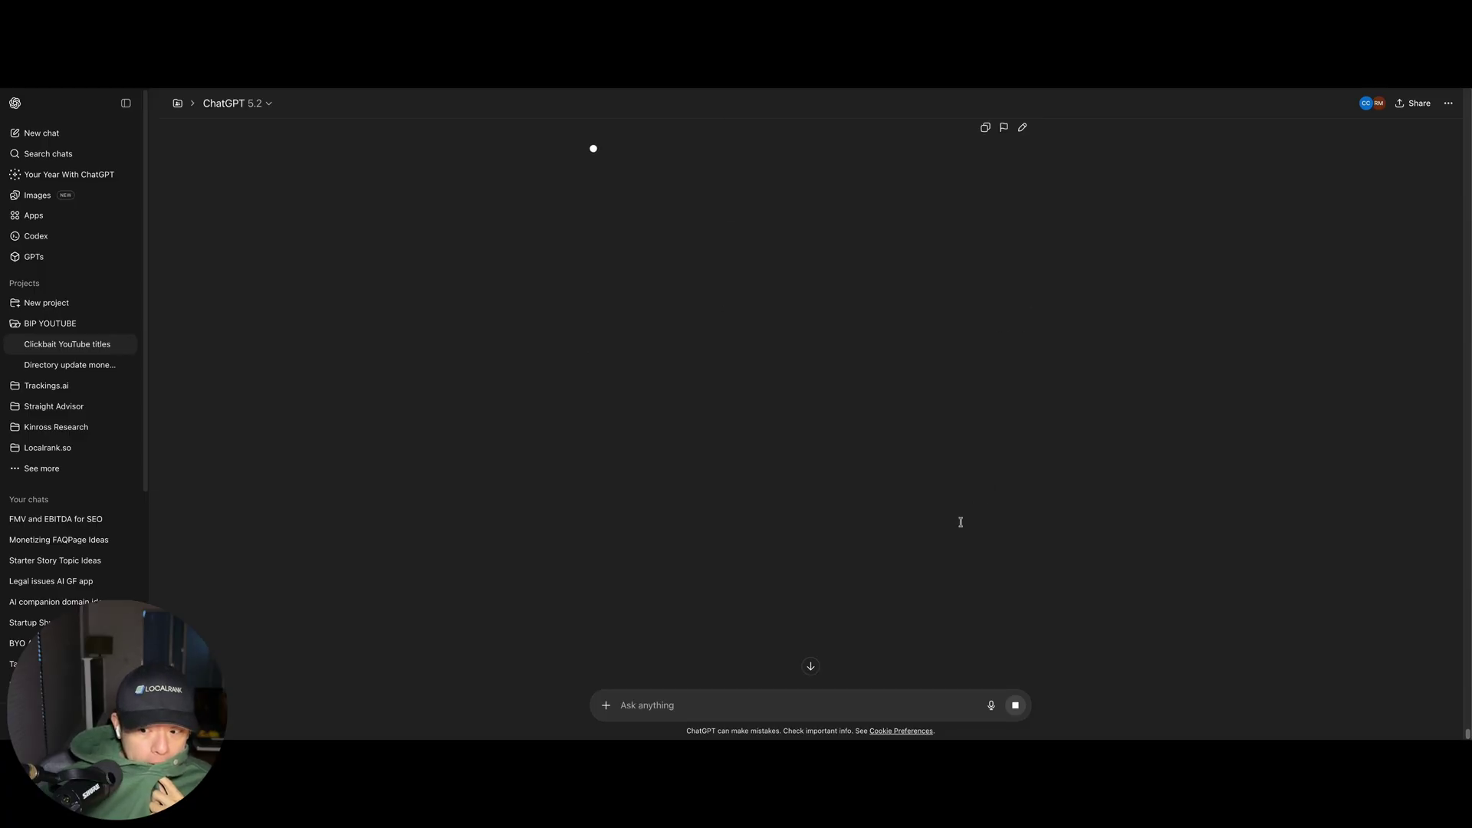
scroll(961, 522, up, 2)
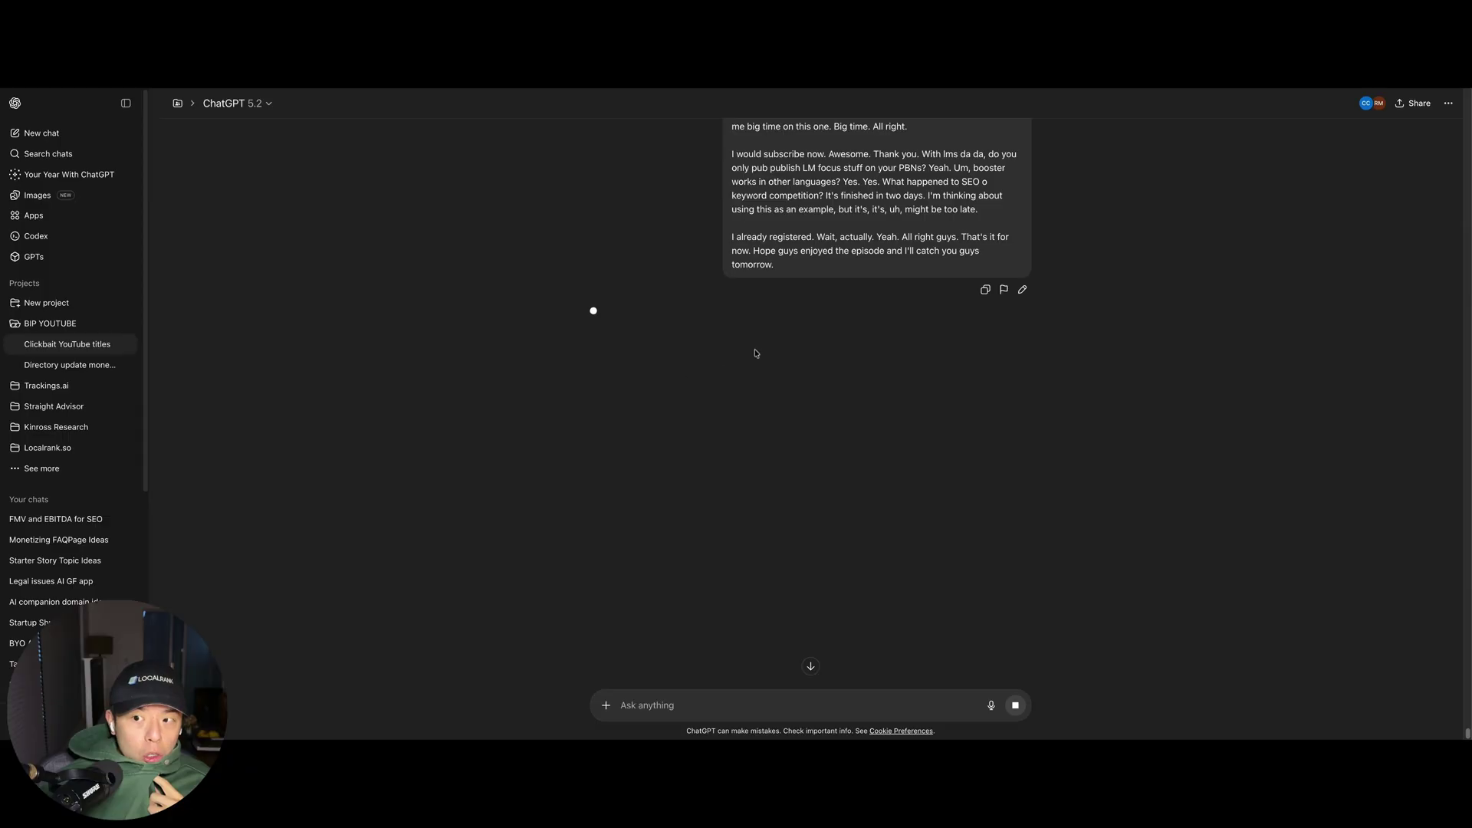
scroll(838, 288, up, 3)
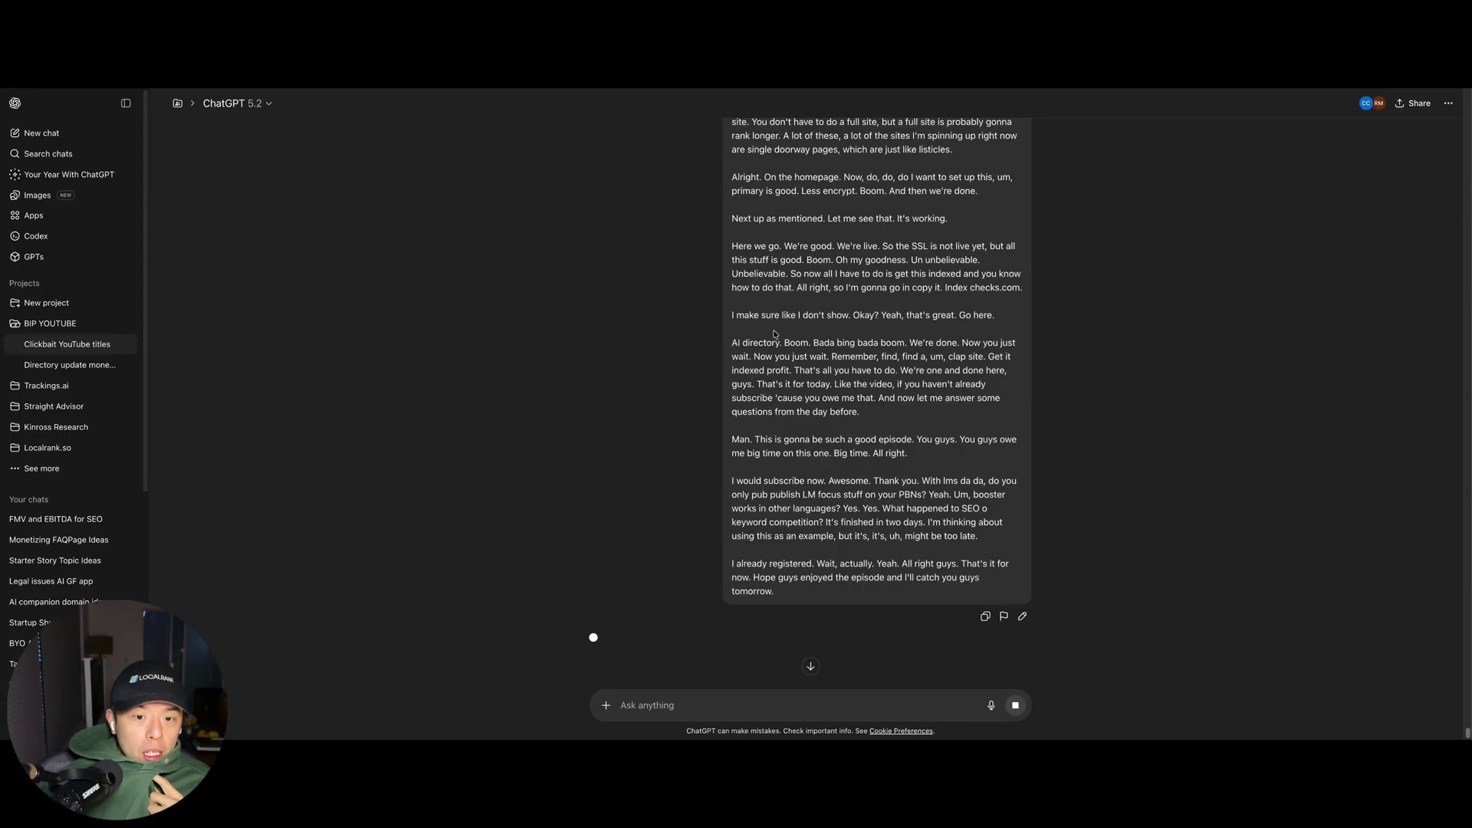
scroll(771, 333, up, 5)
scroll(774, 332, down, 3)
scroll(774, 333, down, 10)
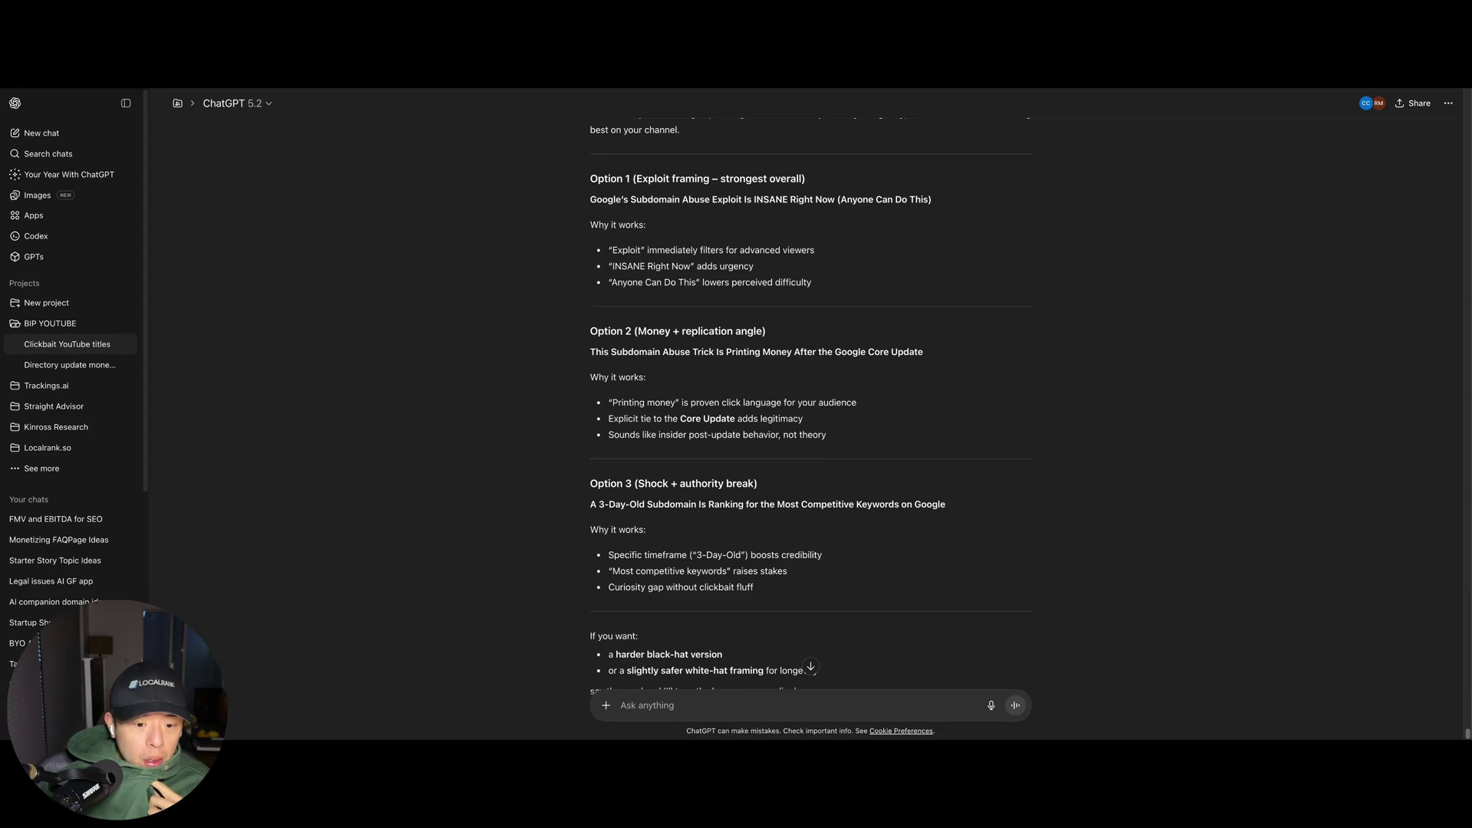
scroll(679, 638, down, 2)
scroll(679, 638, up, 3)
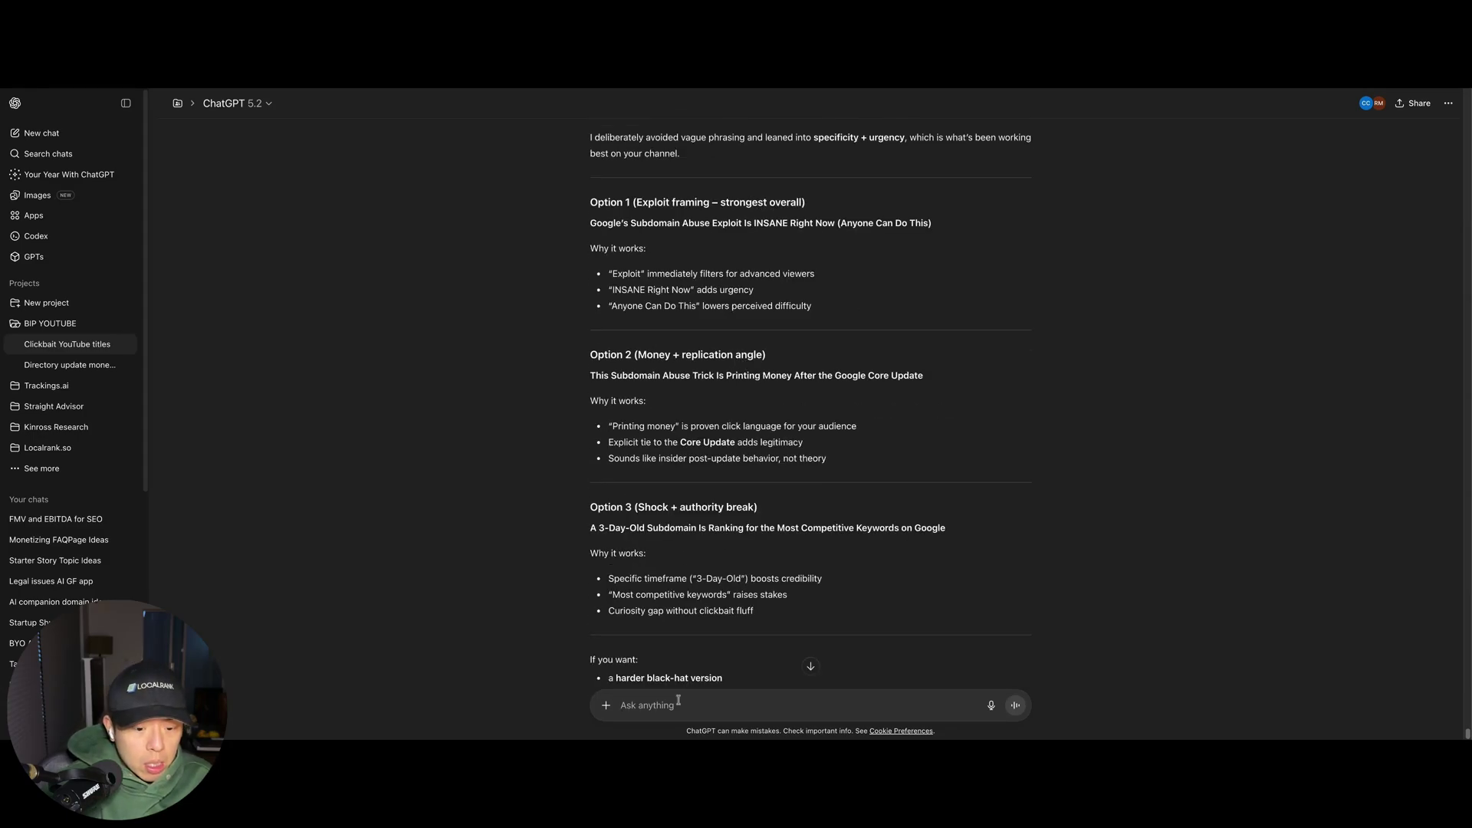
text(Come up)
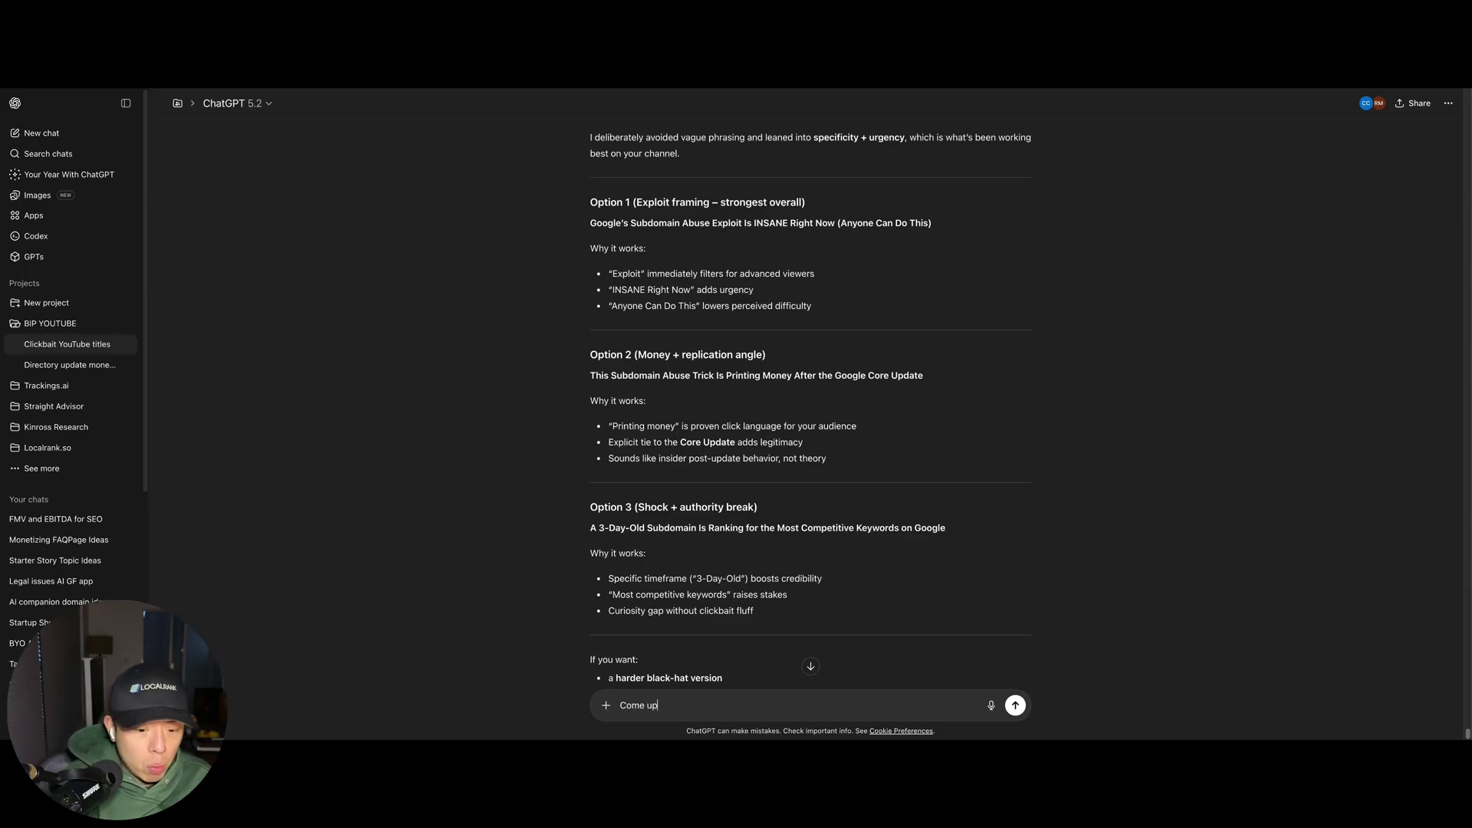
text( with 3 super clic)
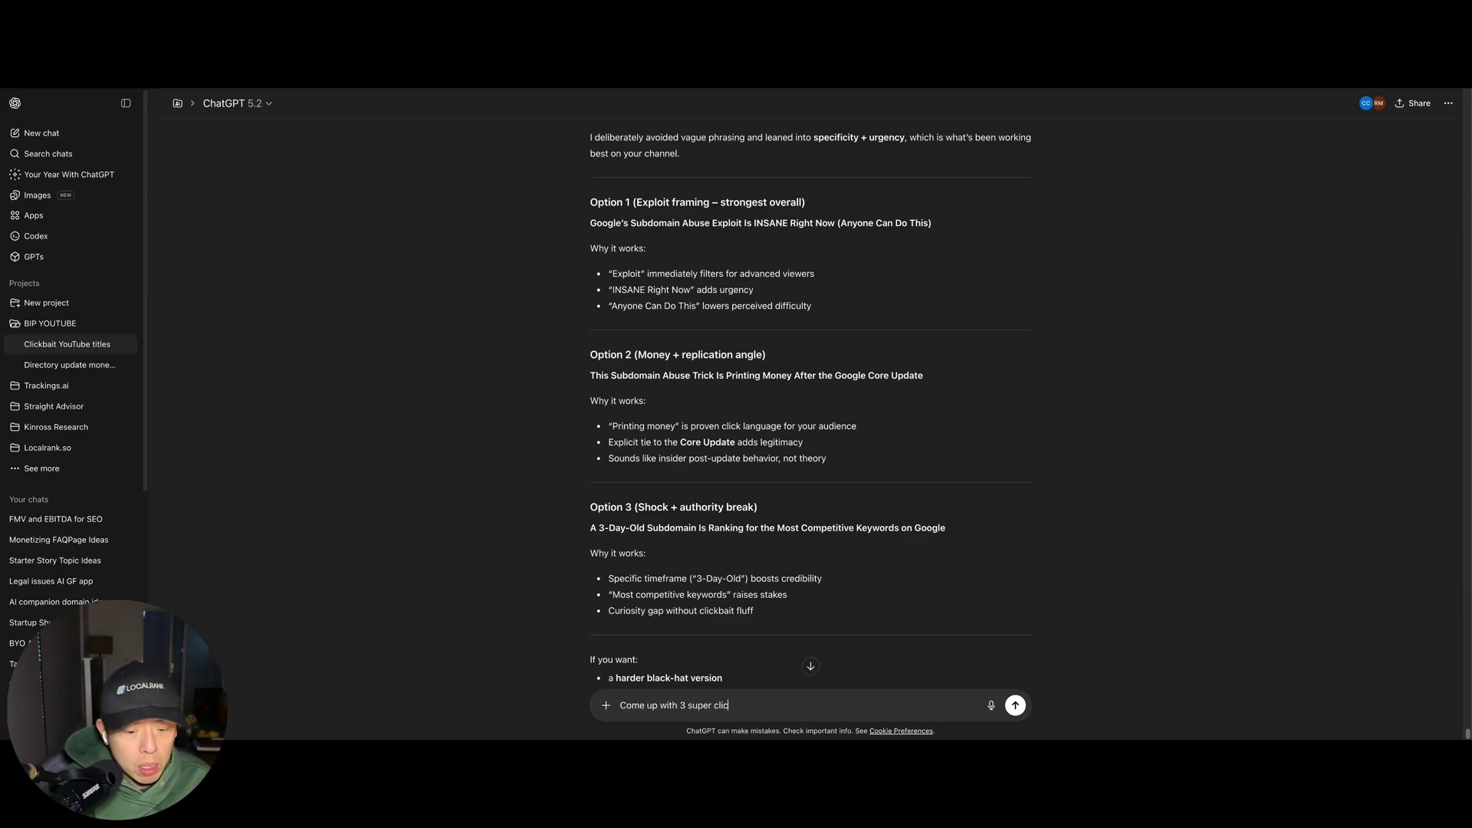
text(kbait thumbnail)
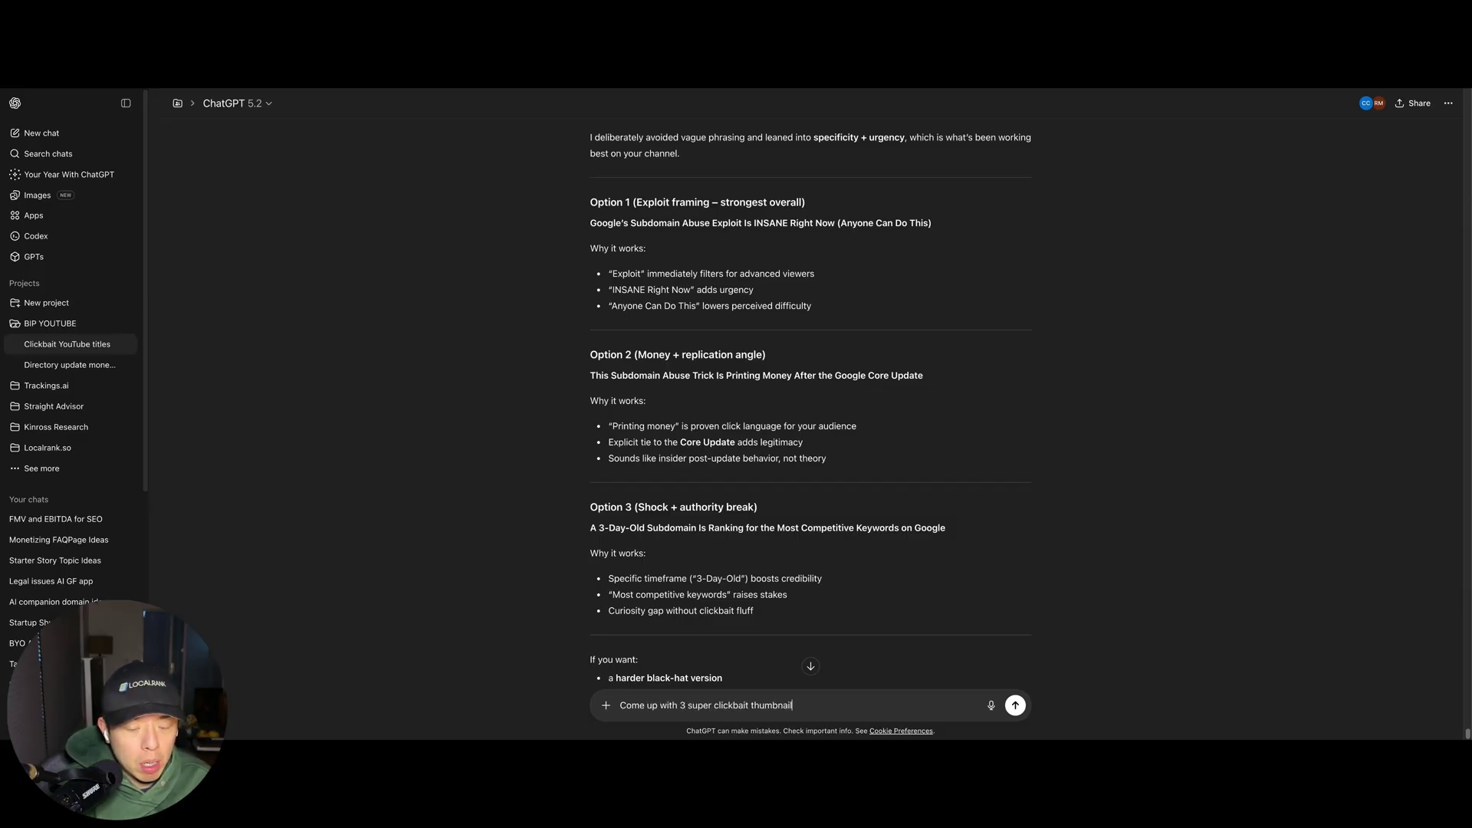
text( concepts)
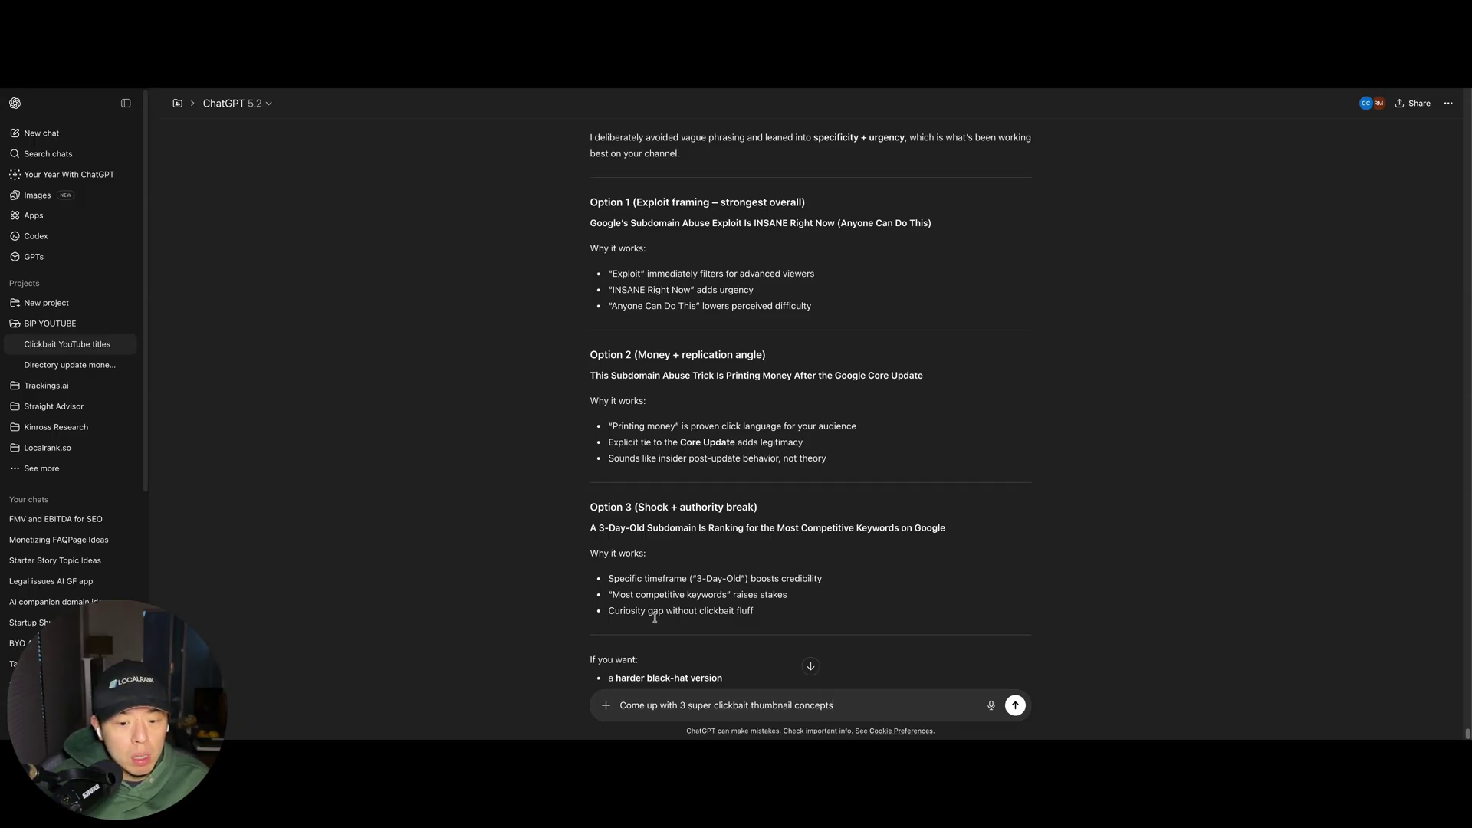
- Send the thumbnail-concepts request and select Concept 1 Exploit Discovery's full image prompt
key(Return)
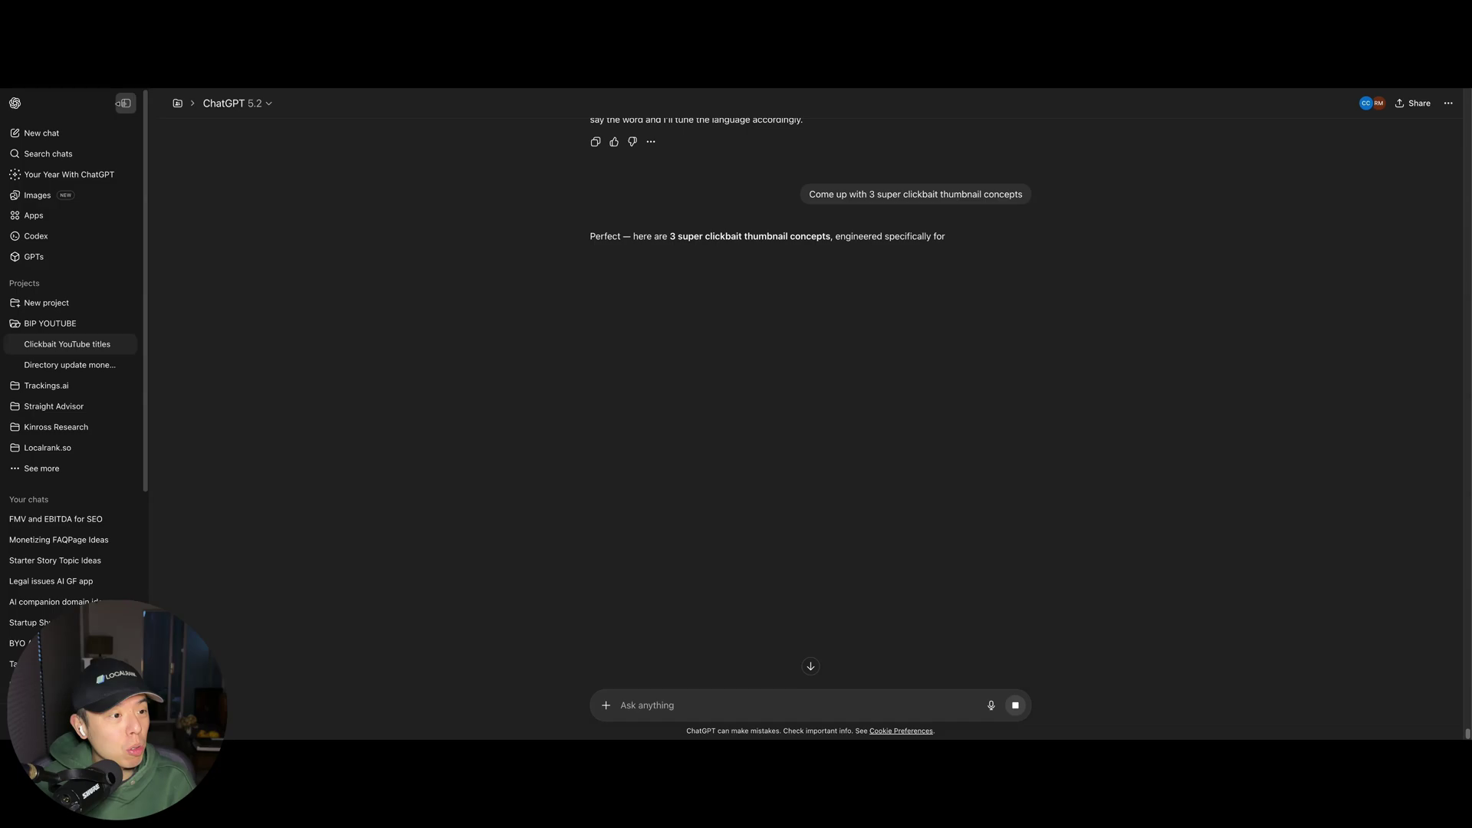
click(125, 107)
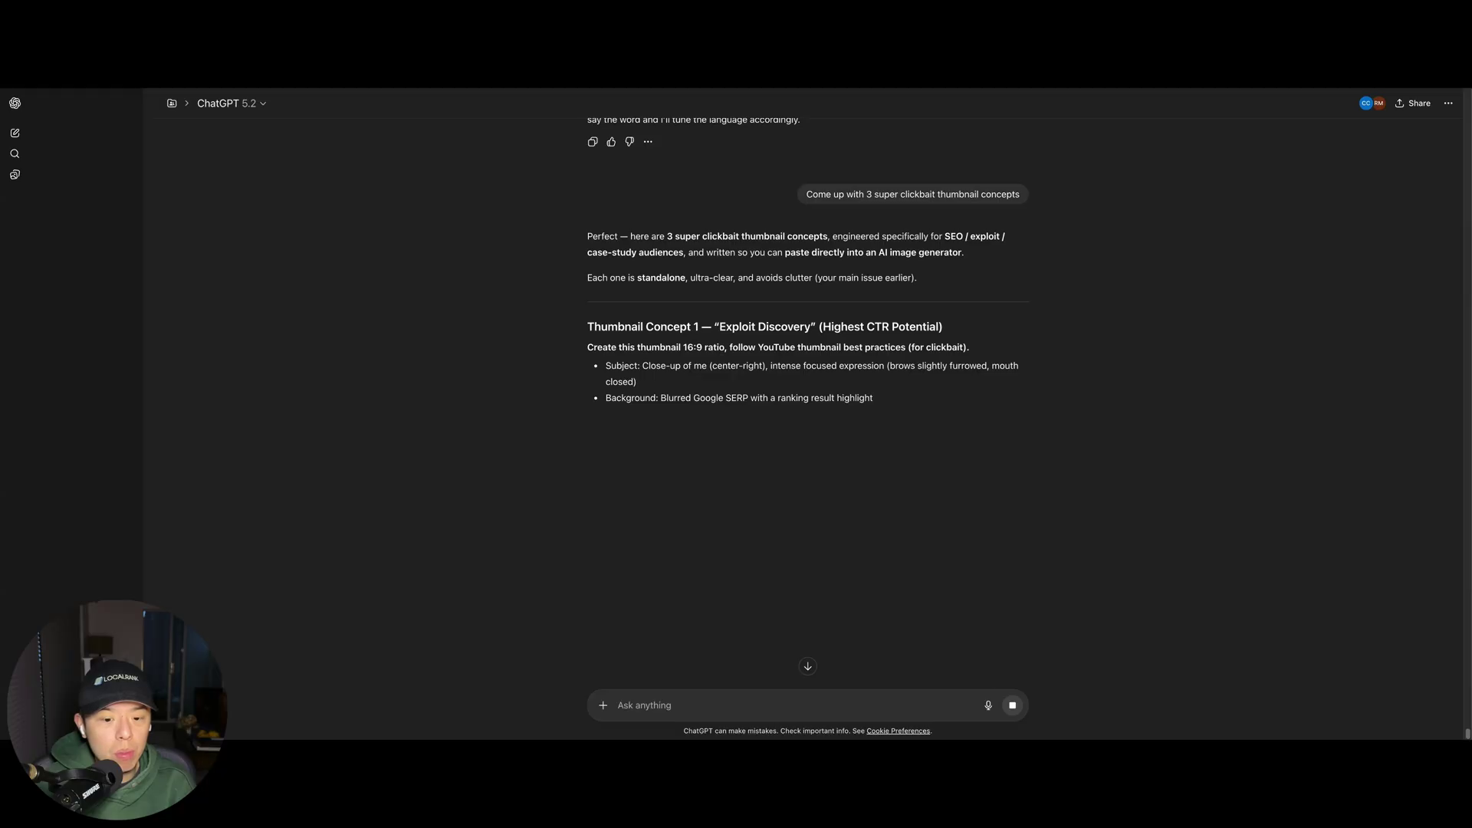
scroll(807, 404, up, 2)
scroll(807, 404, down, 4)
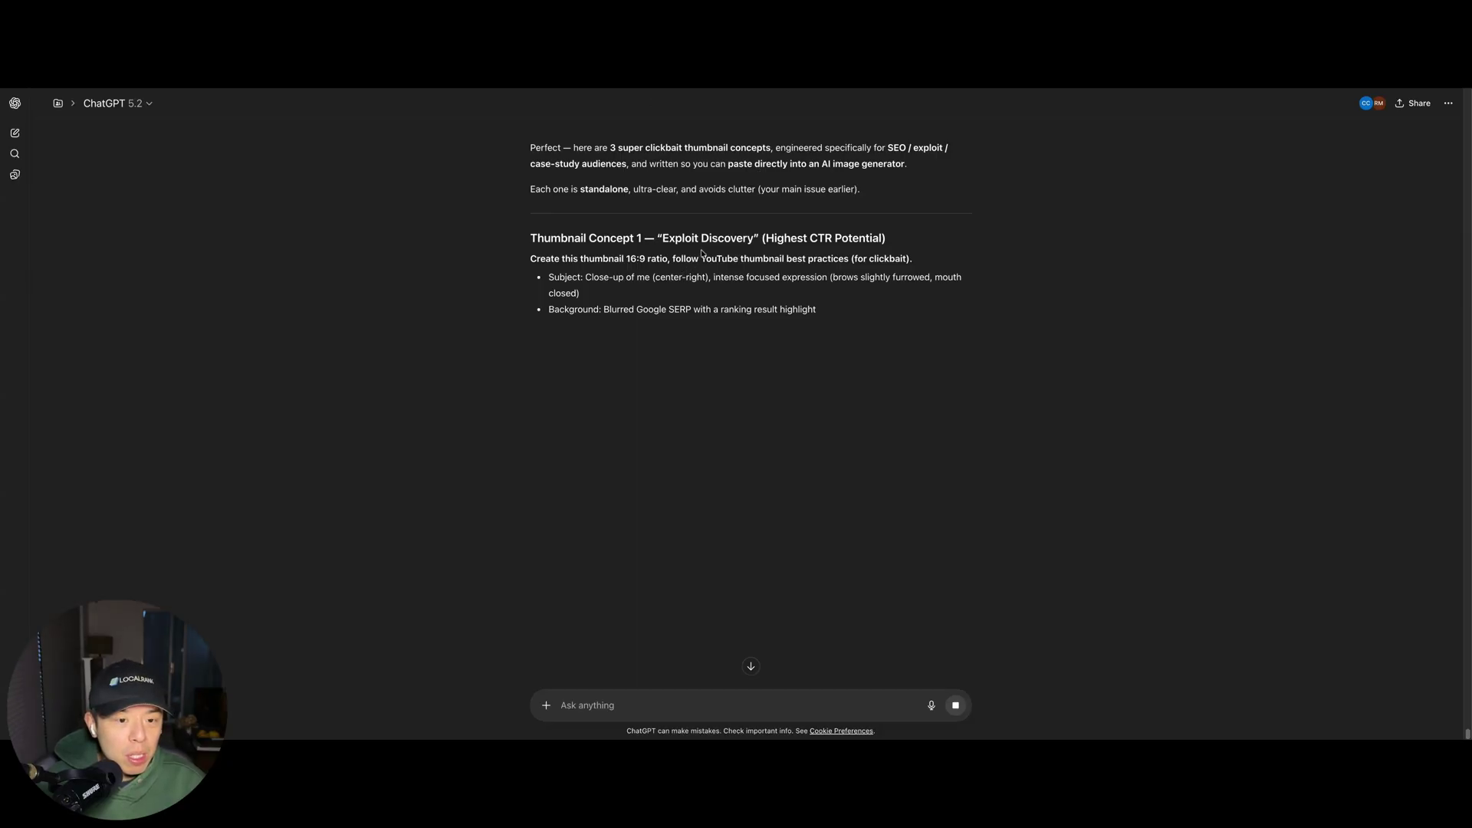
scroll(701, 254, up, 1)
scroll(702, 253, down, 1)
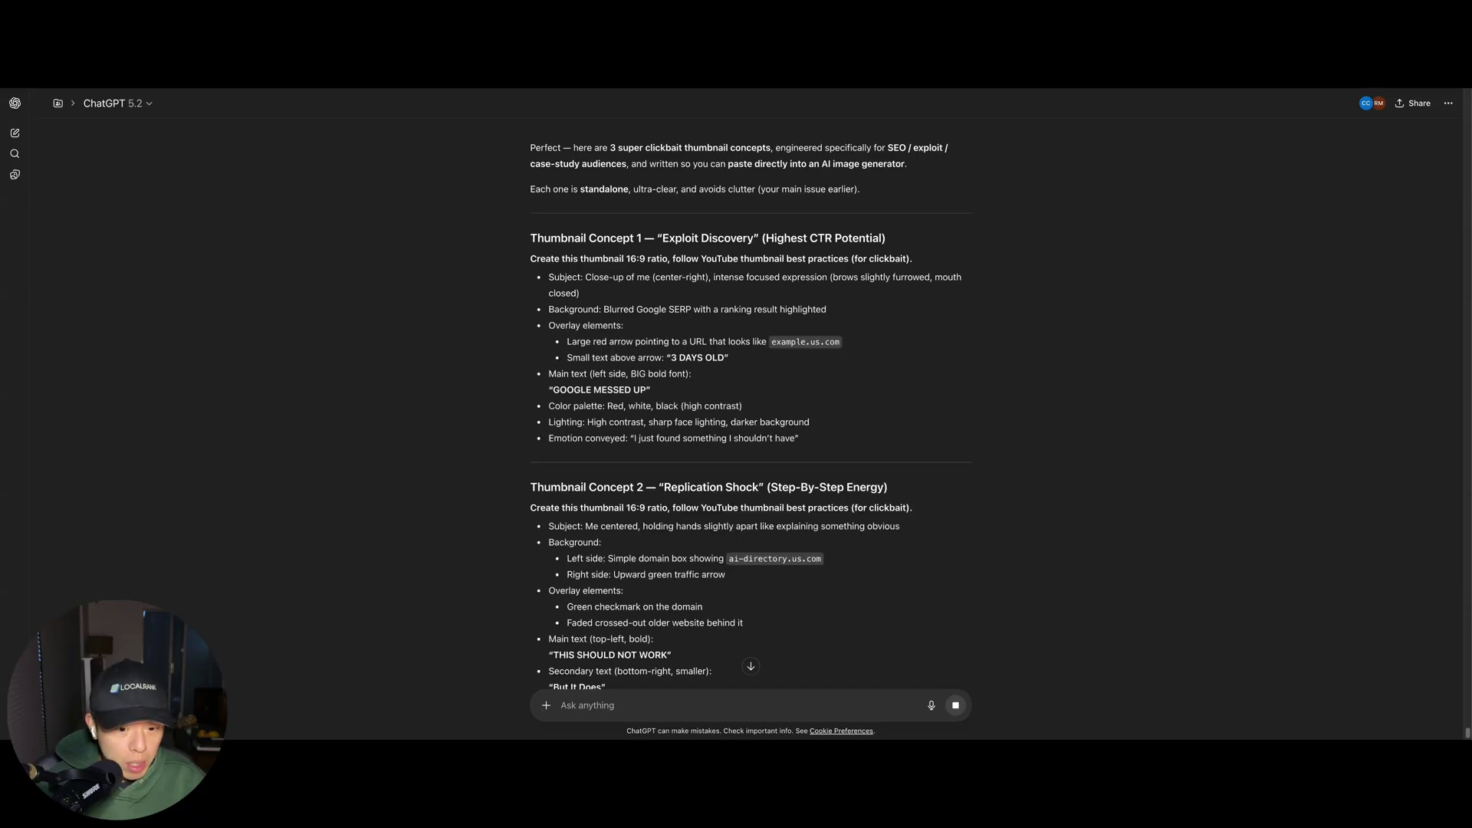
scroll(806, 374, down, 5)
scroll(805, 374, down, 3)
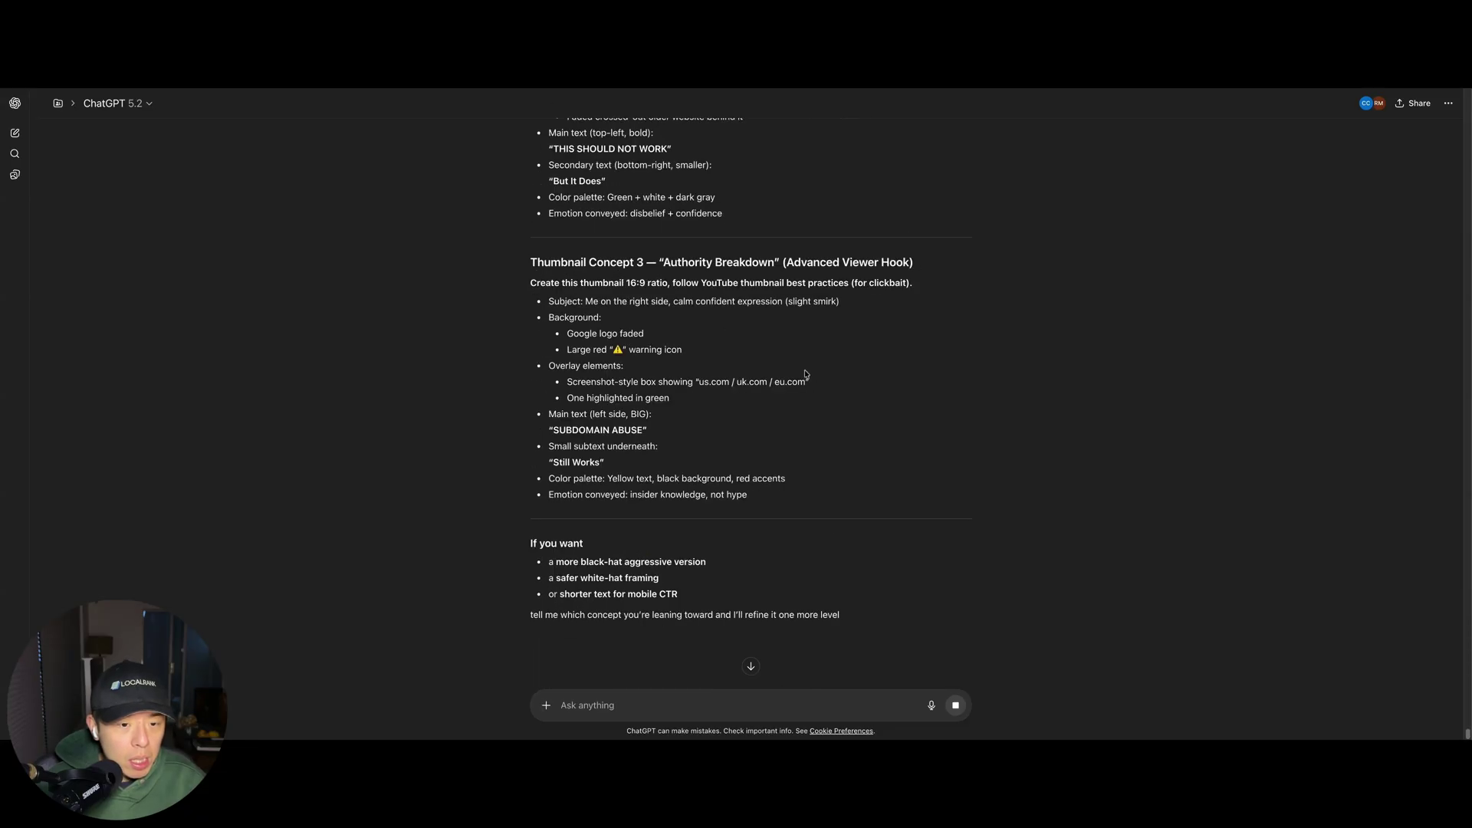
scroll(805, 374, up, 10)
scroll(699, 517, down, 1)
triple_click(698, 515)
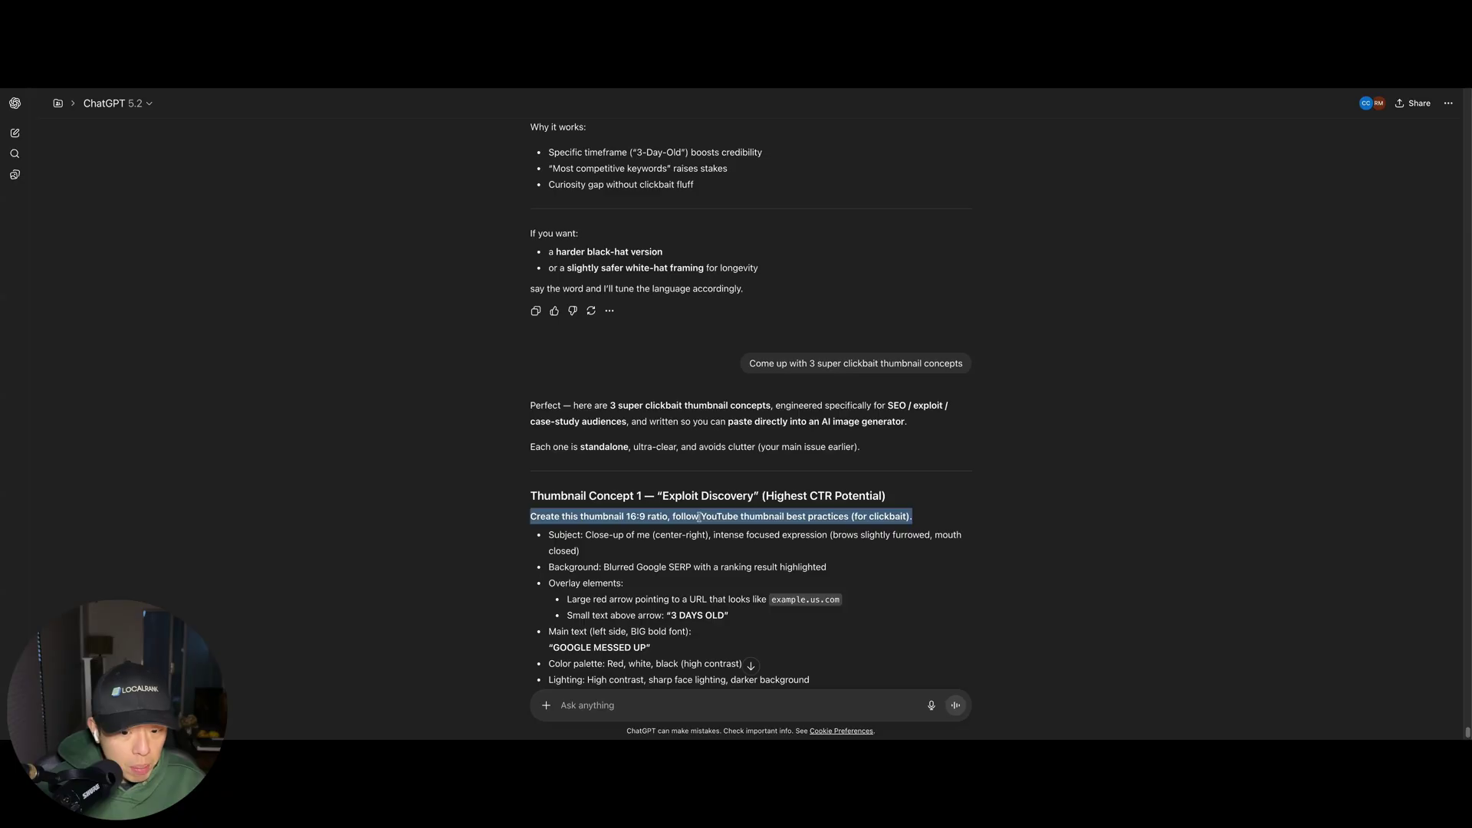
scroll(699, 516, down, 2)
shift+click(812, 587)
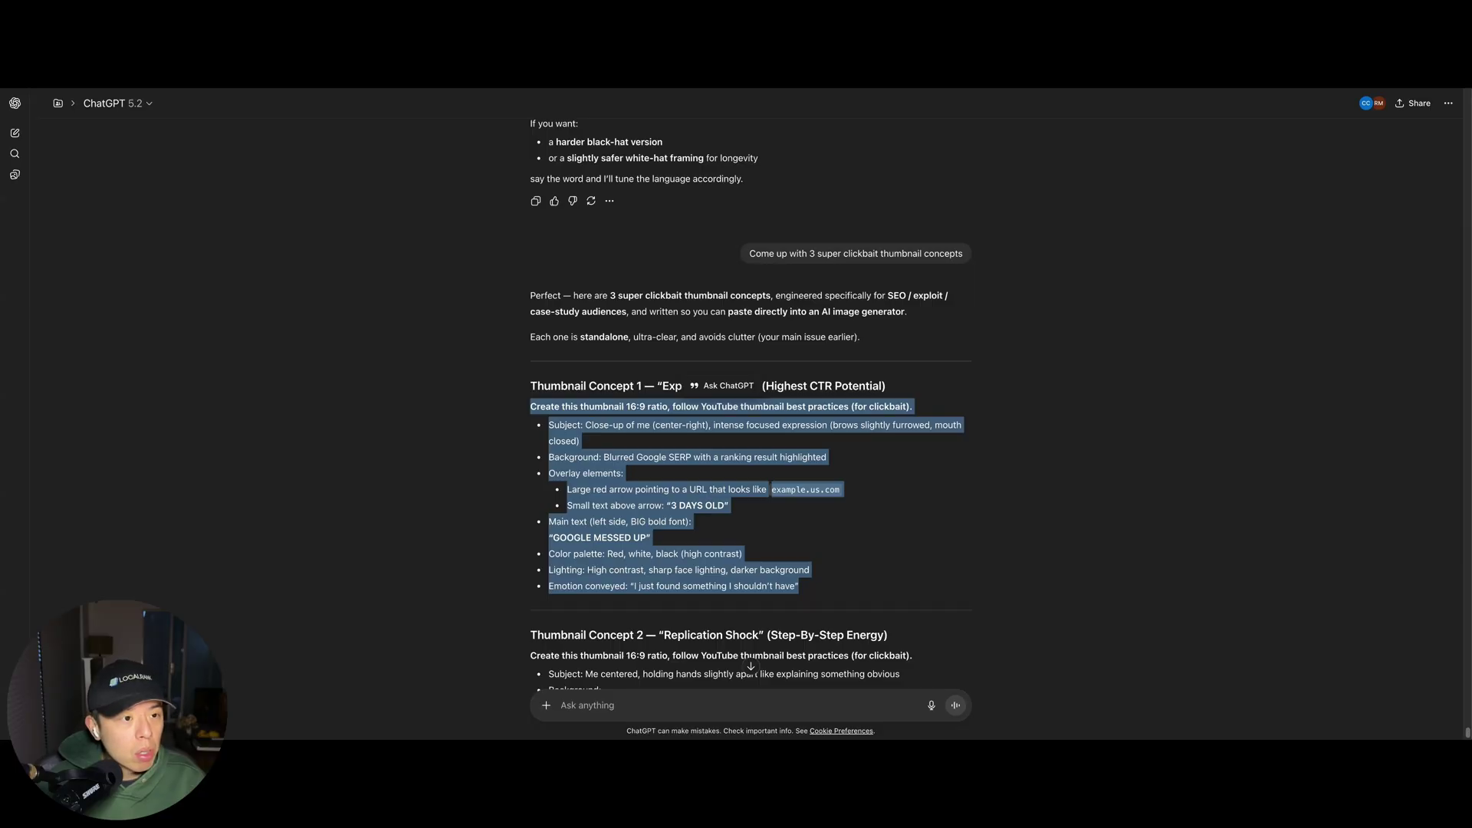
mouse_move(875, 380)
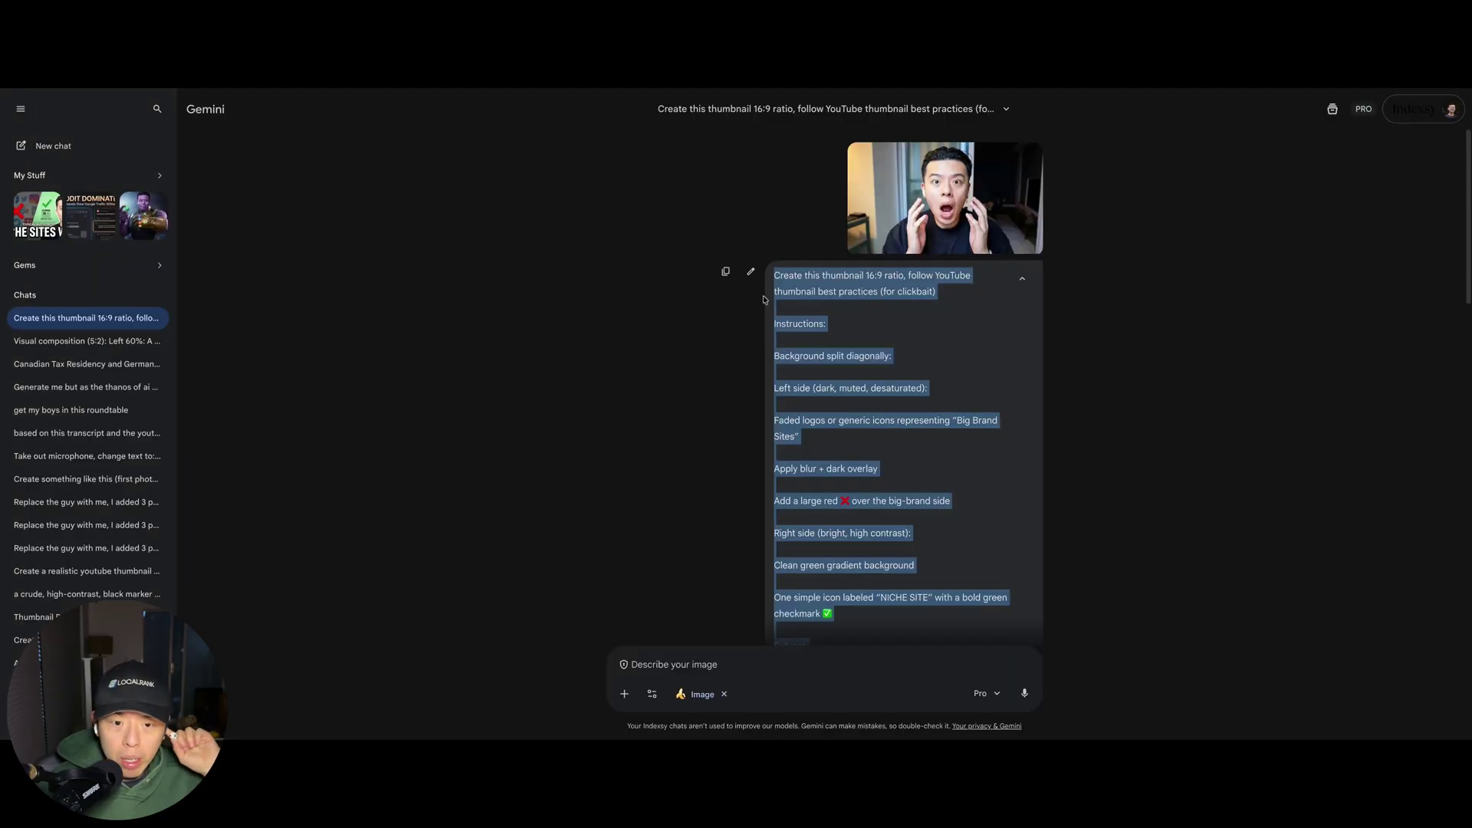
- Swap the earlier prompt for the Concept 1 GOOGLE MESSED UP prompt and regenerate the image
click(750, 272)
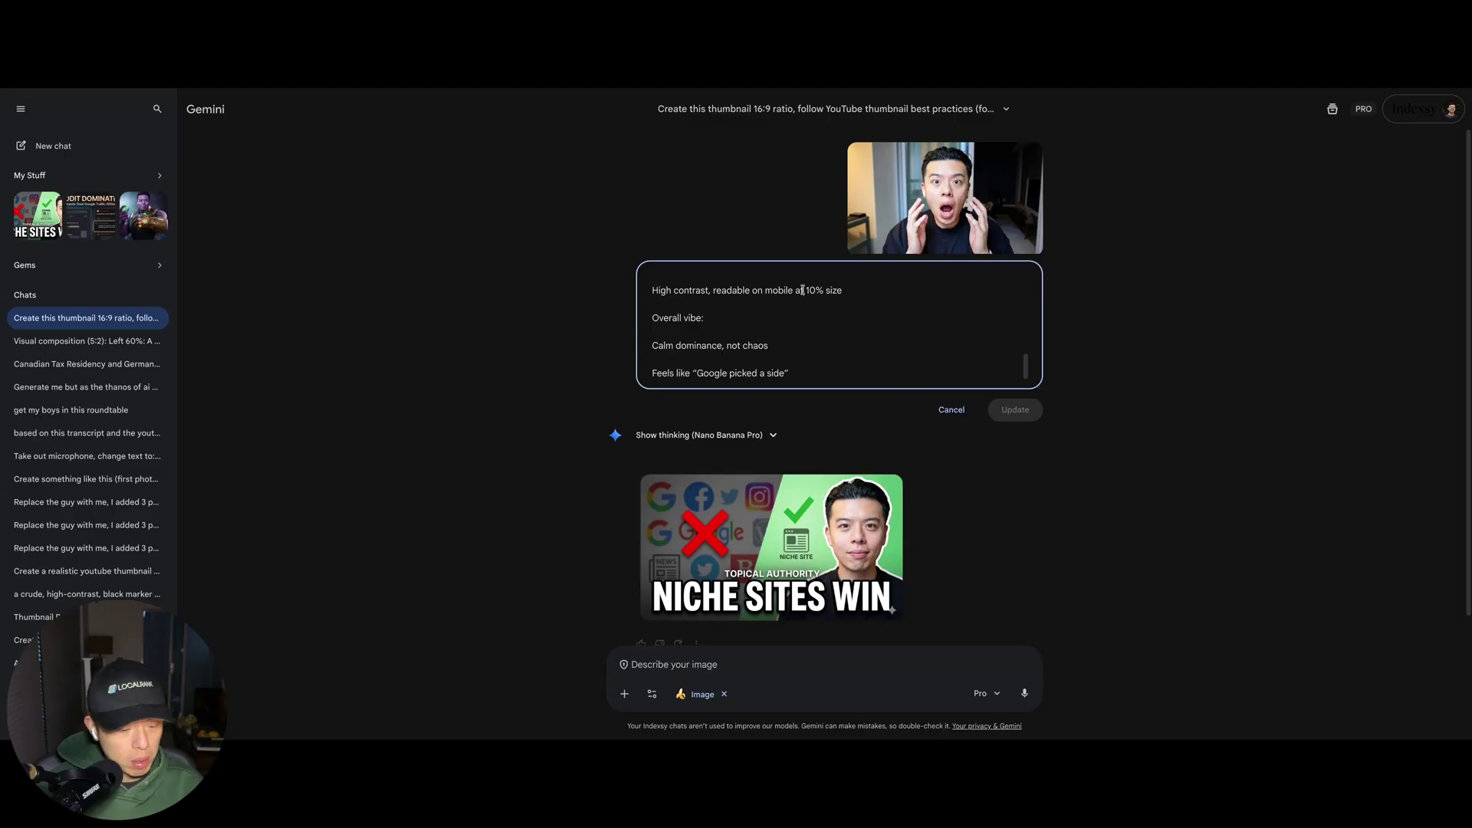
key(ctrl+v)
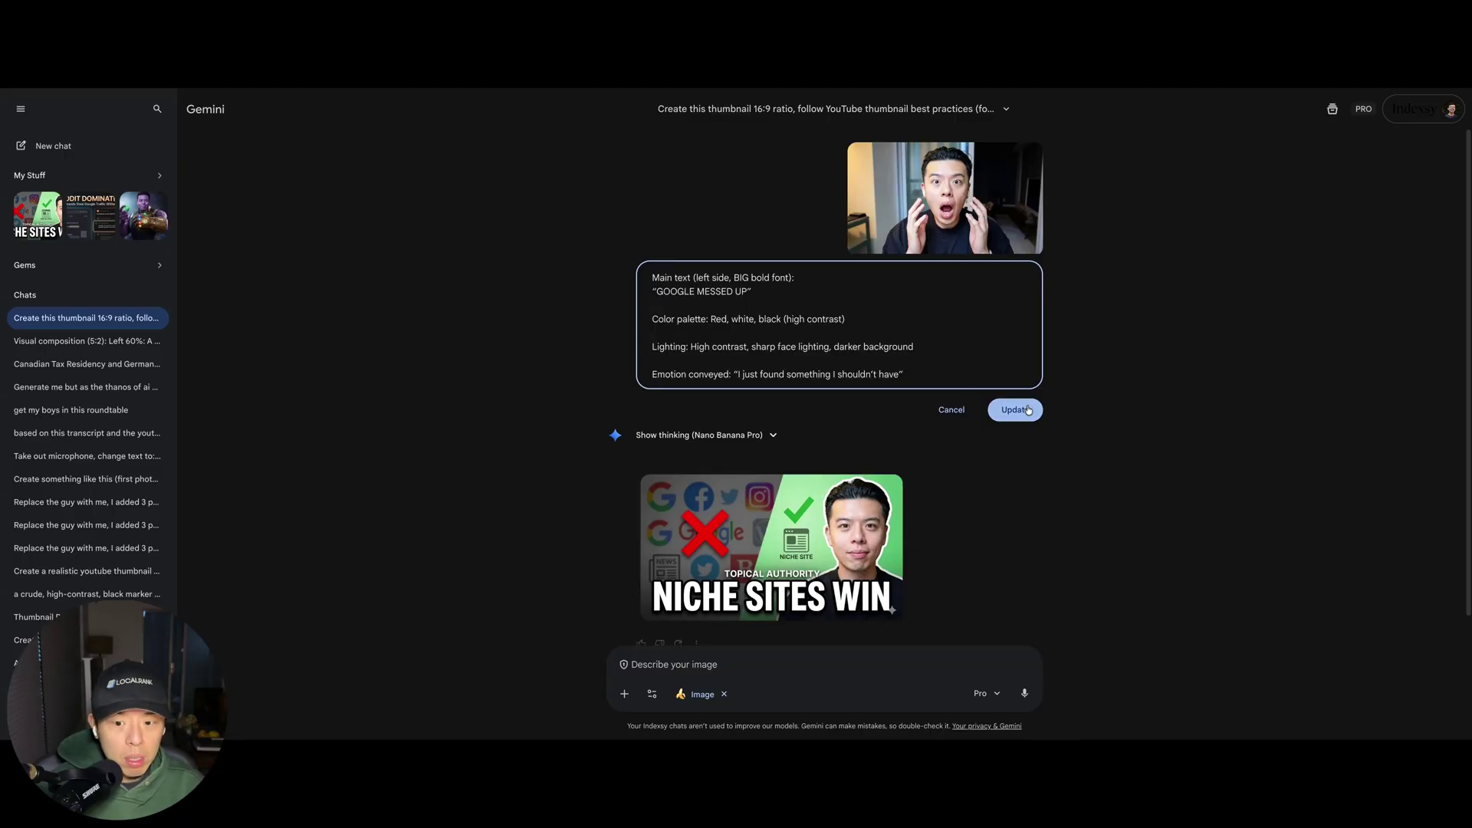
click(1026, 413)
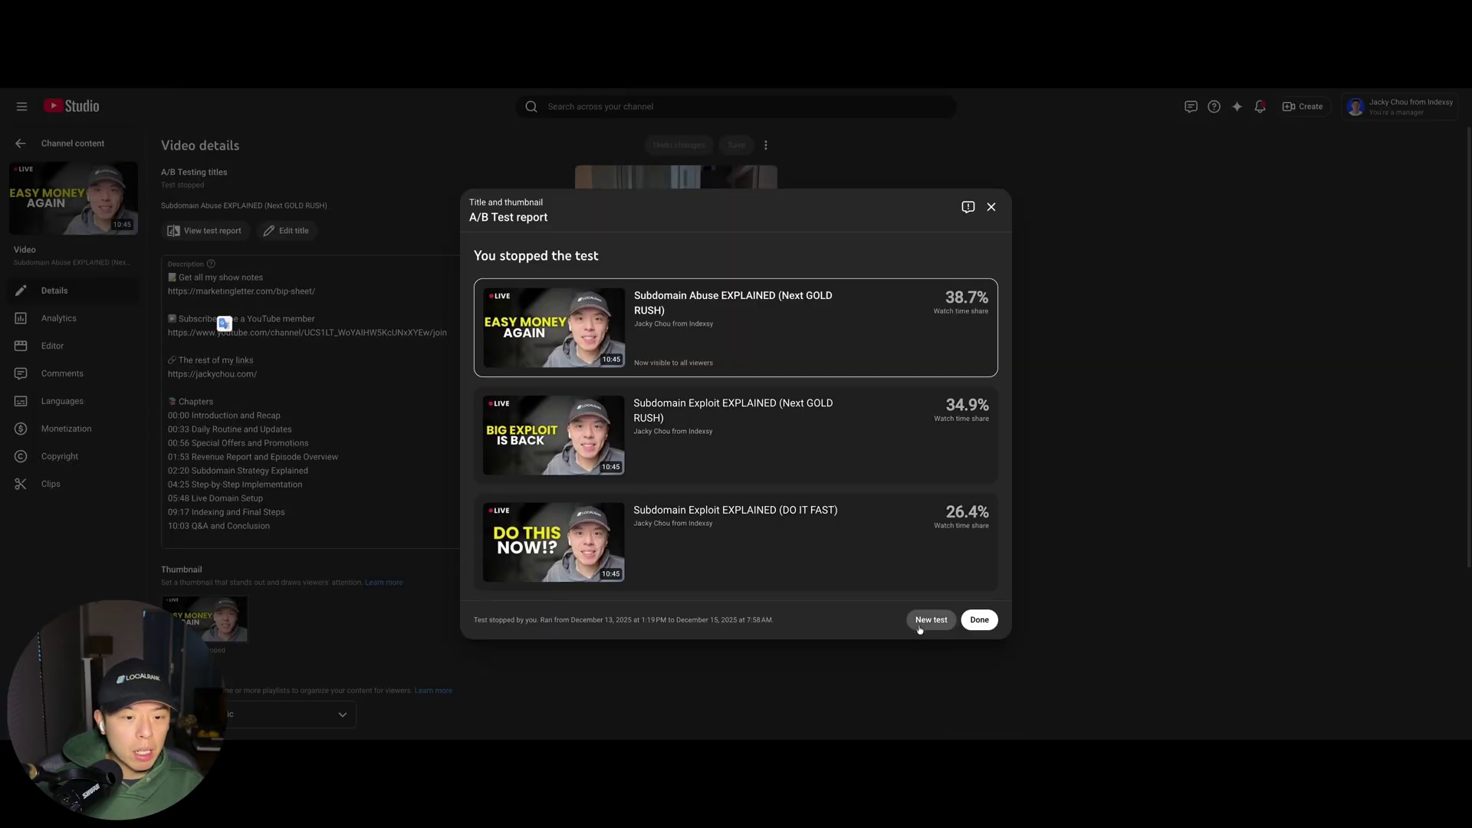
- Replace the stopped test with a new Title and thumbnail test and begin the second variant
click(927, 620)
click(784, 451)
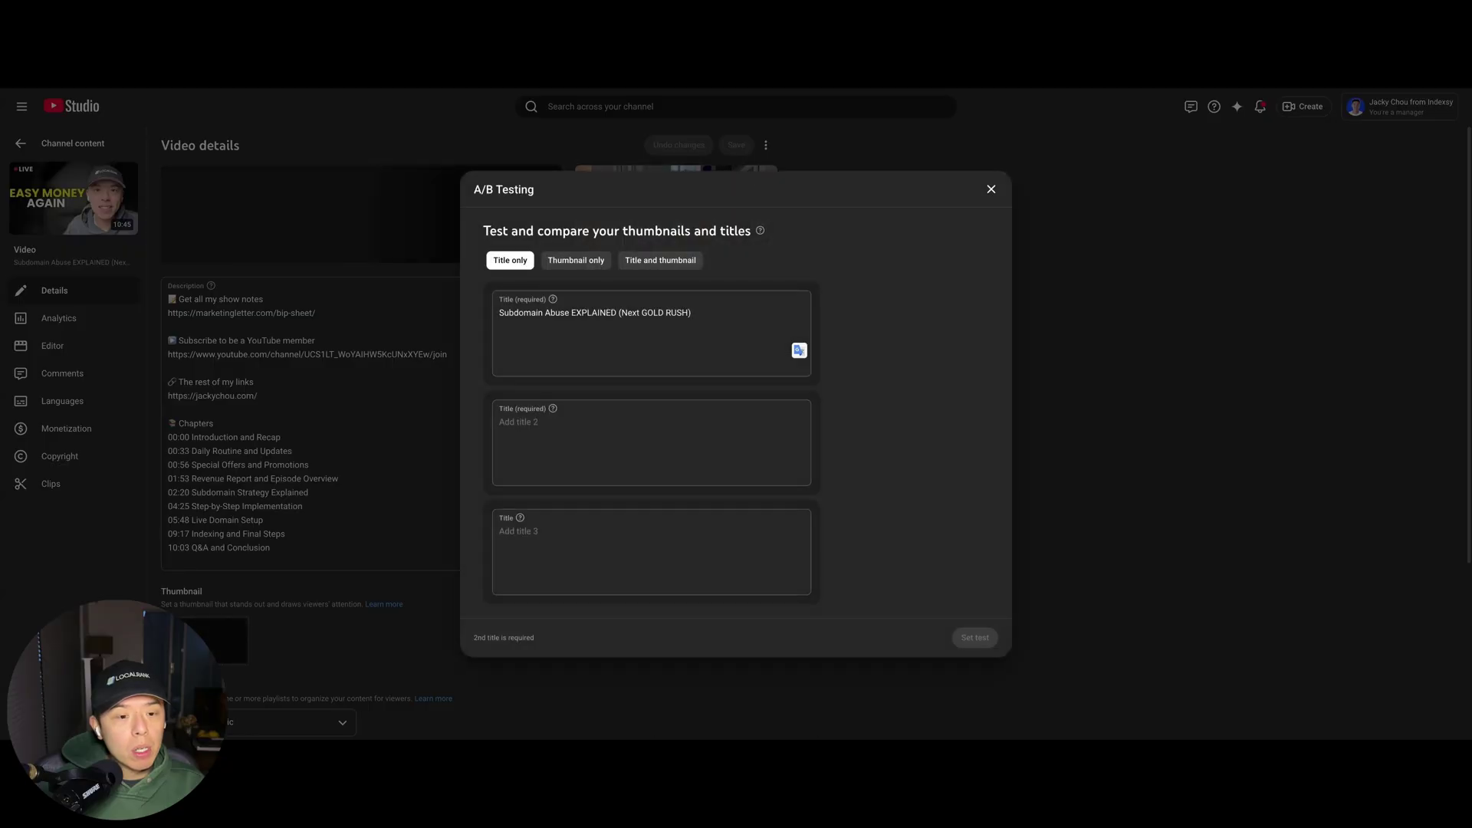
click(685, 263)
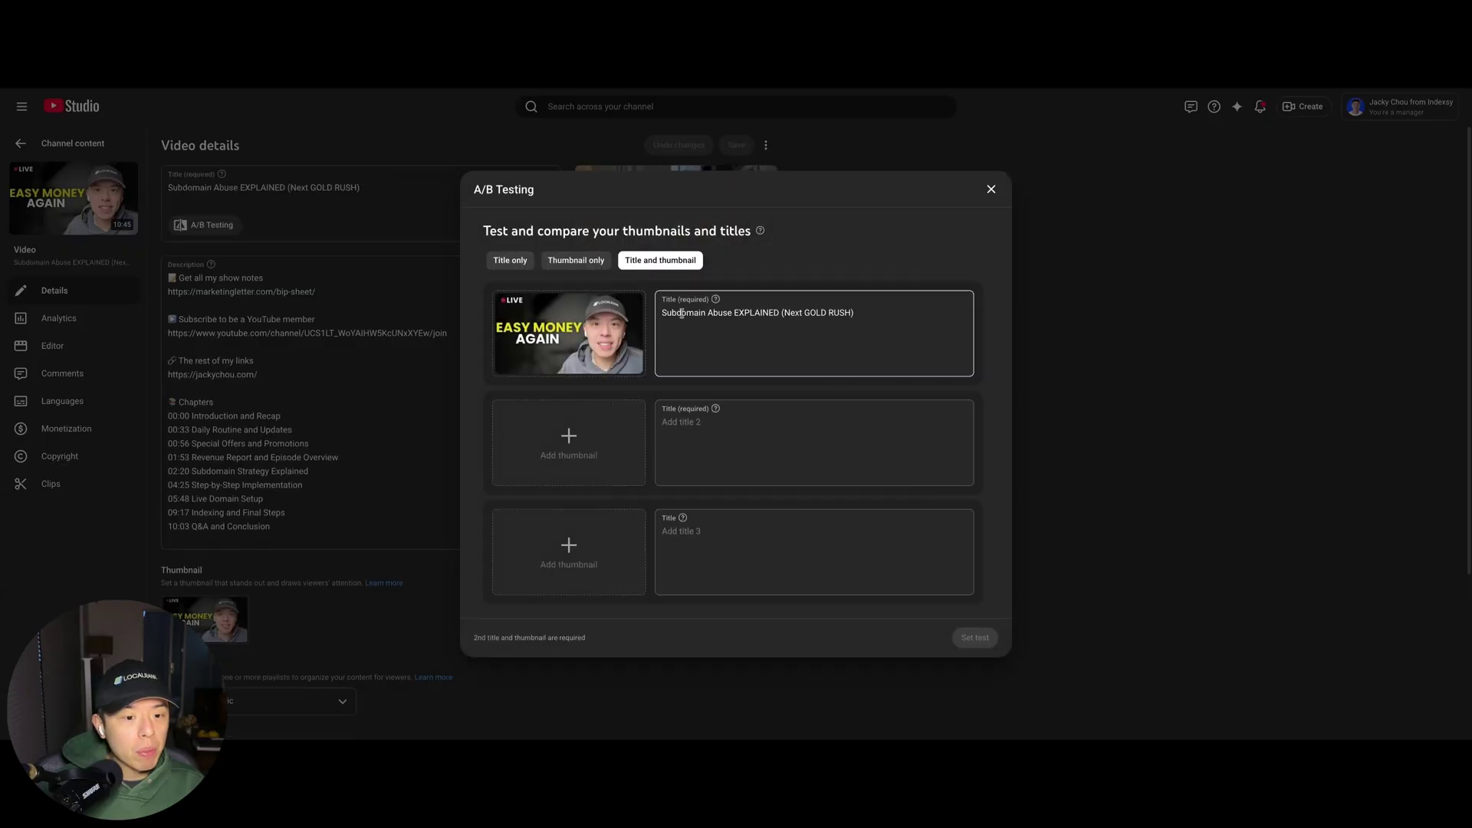
click(707, 437)
click(552, 437)
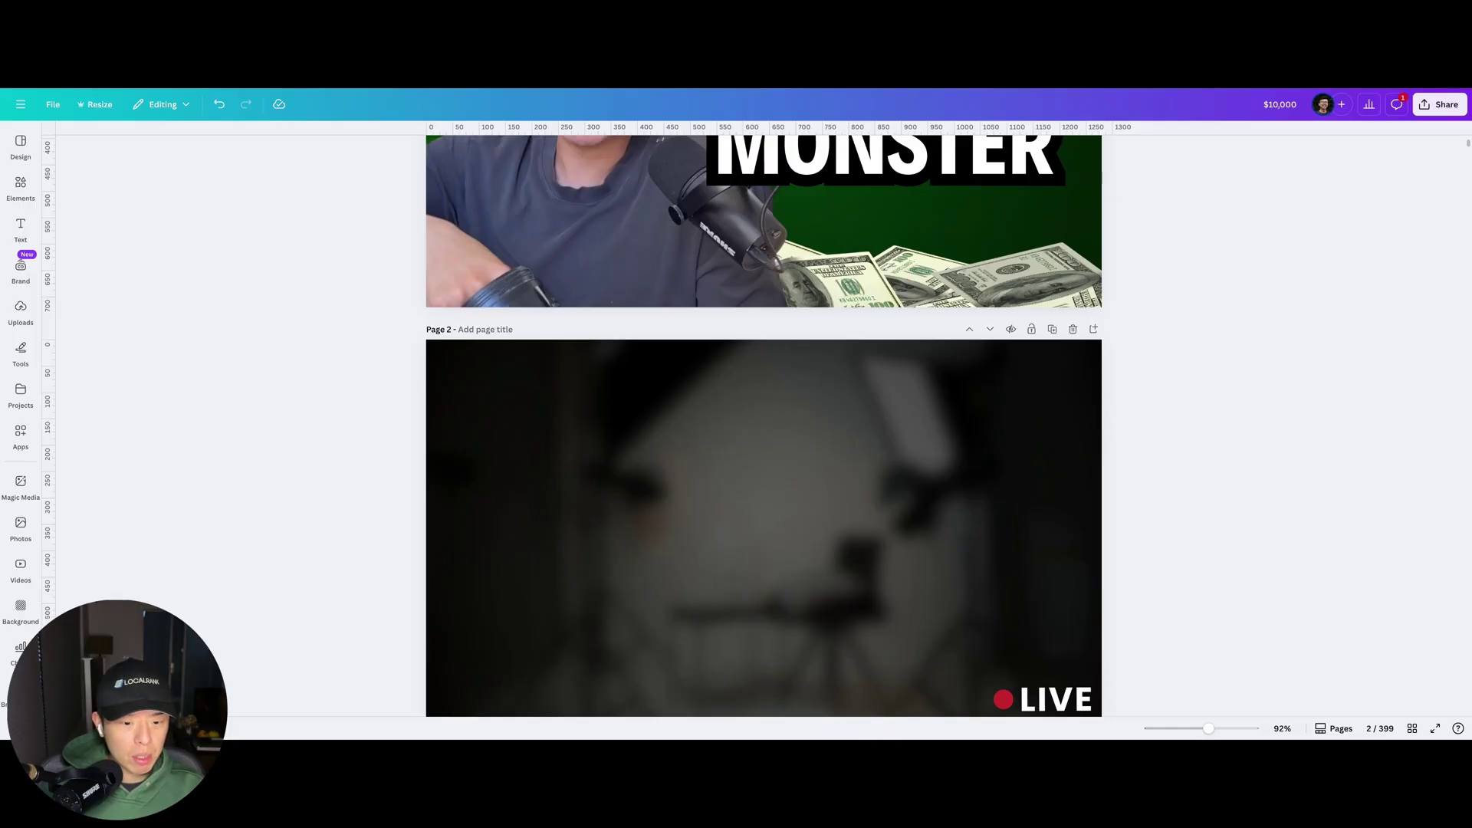
- Fill page 2 with the GOOGLE MESSED UP image, layered behind the LIVE badge
key(ctrl+v)
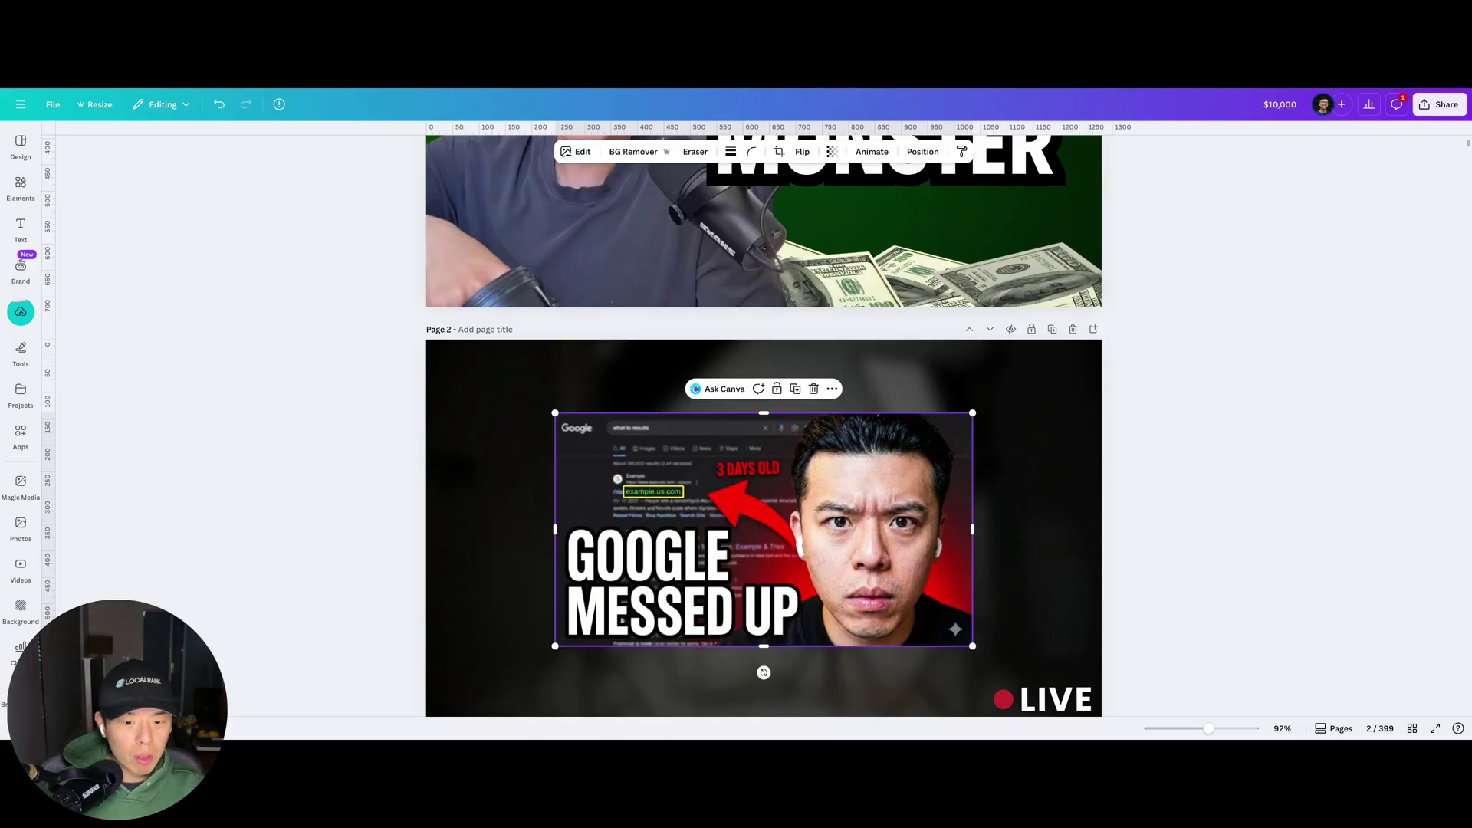
drag(827, 480, 713, 558)
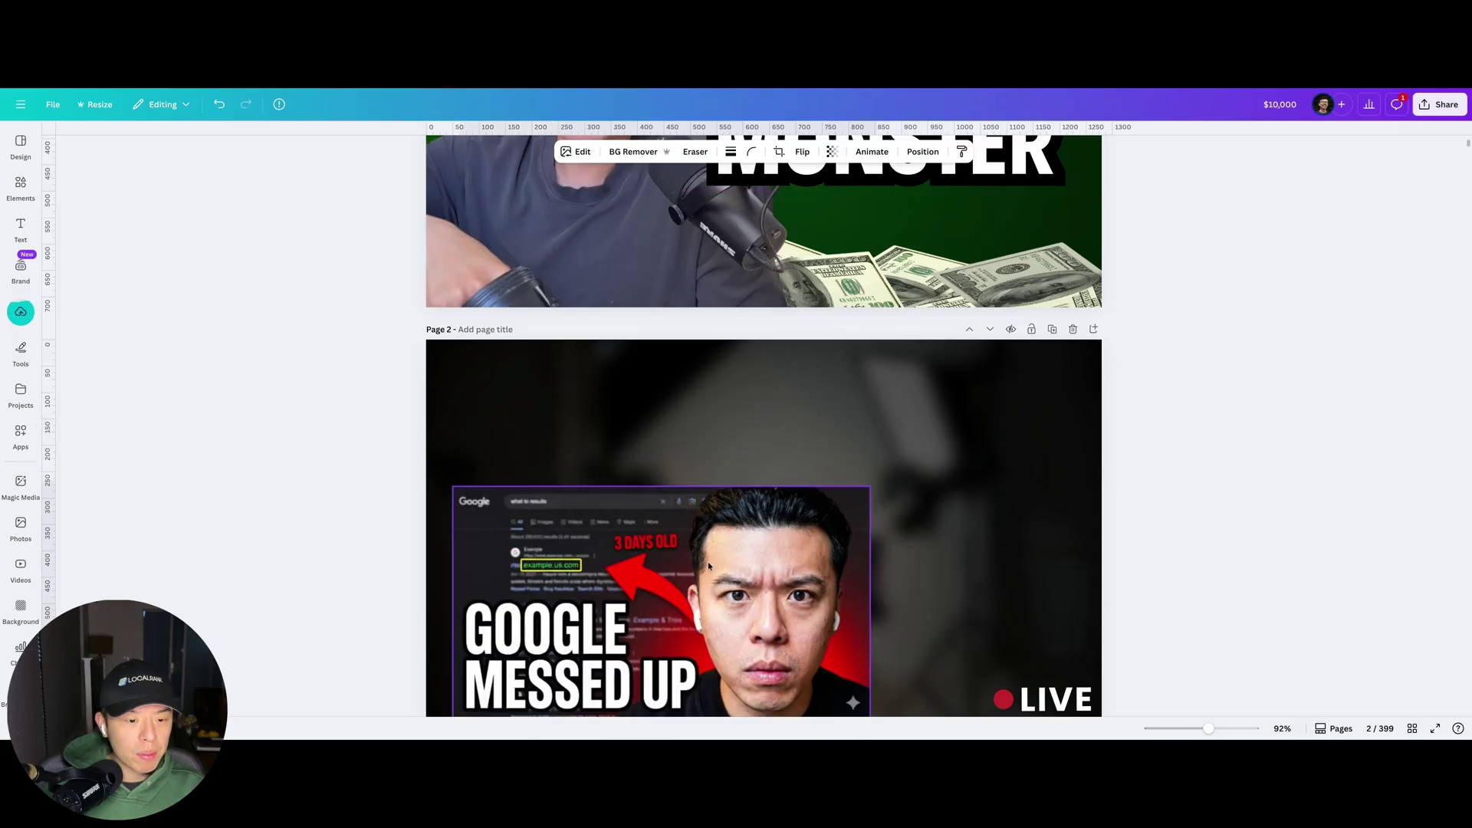
scroll(707, 550, down, 2)
drag(688, 494, 672, 489)
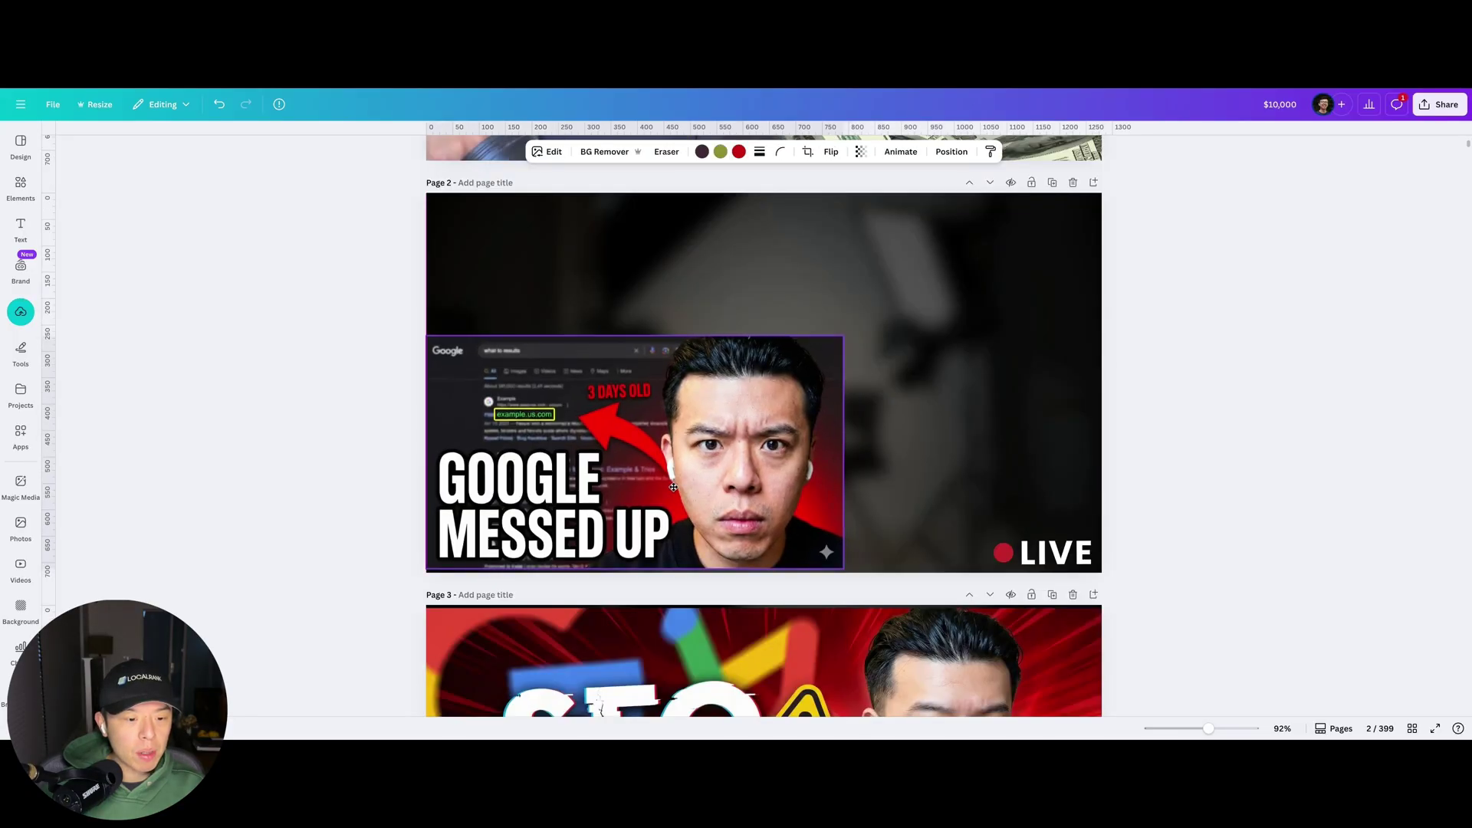
drag(844, 342, 1121, 222)
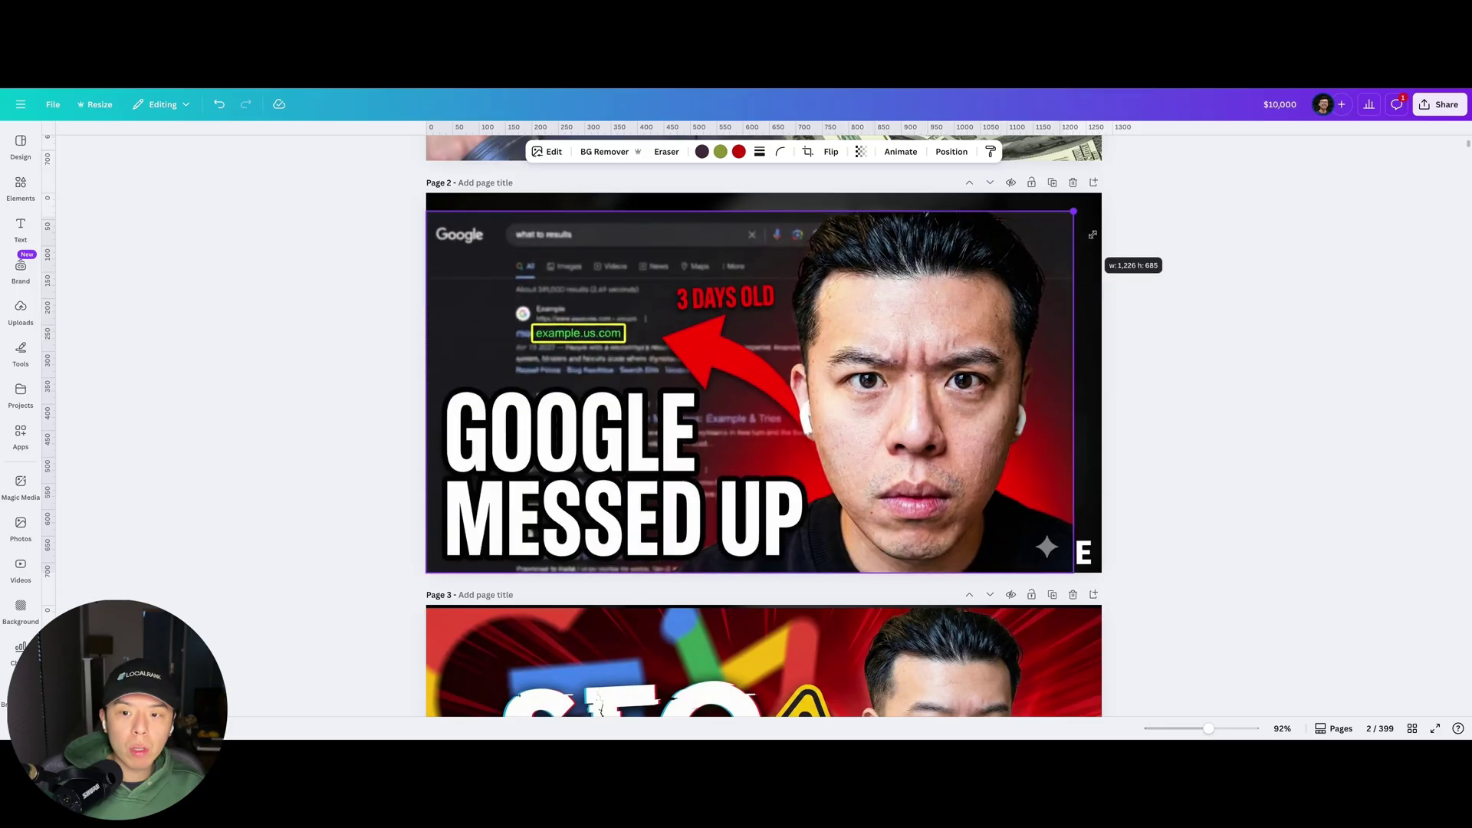
click(951, 151)
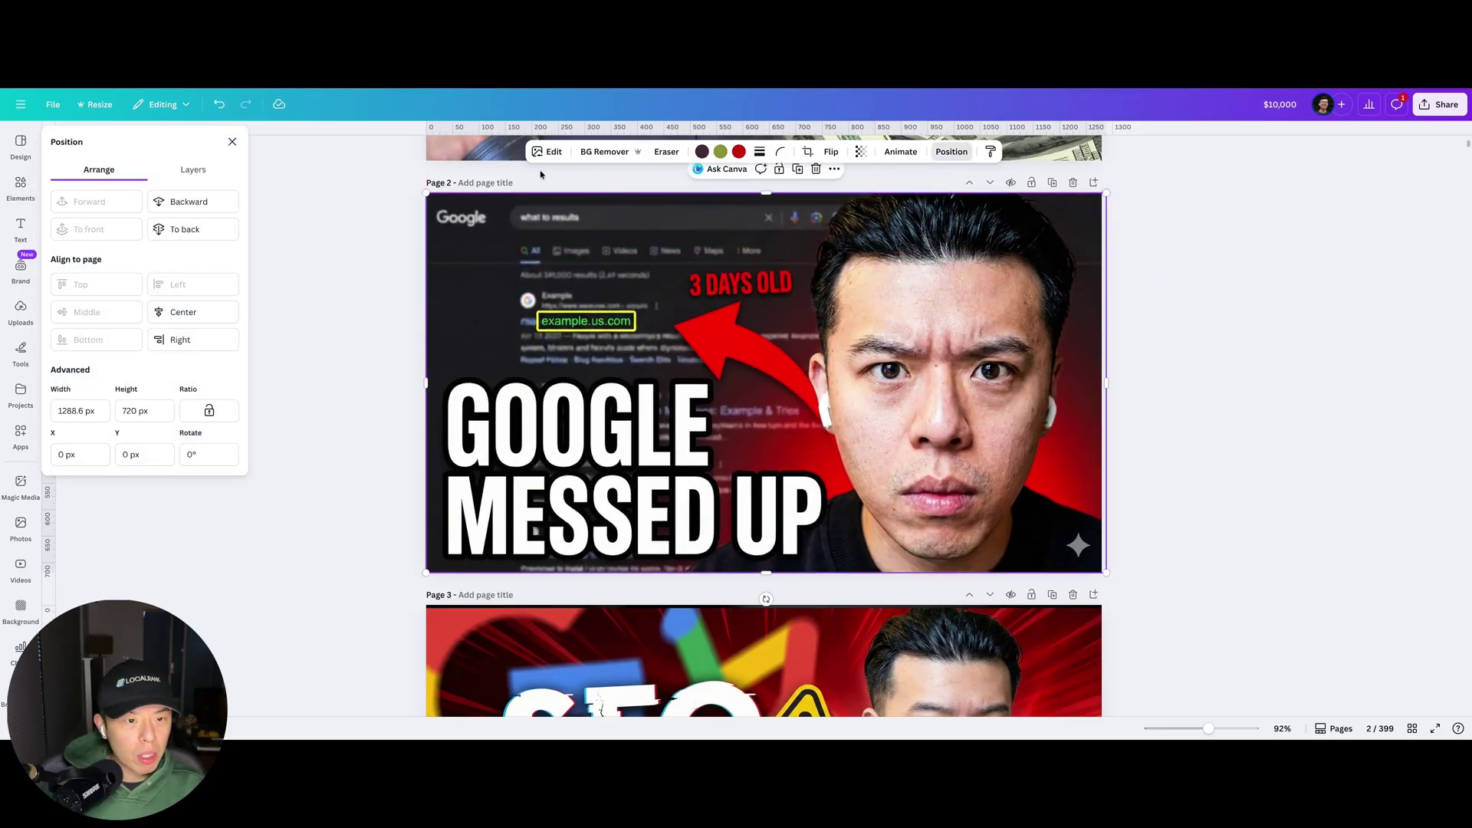
click(172, 201)
click(1167, 275)
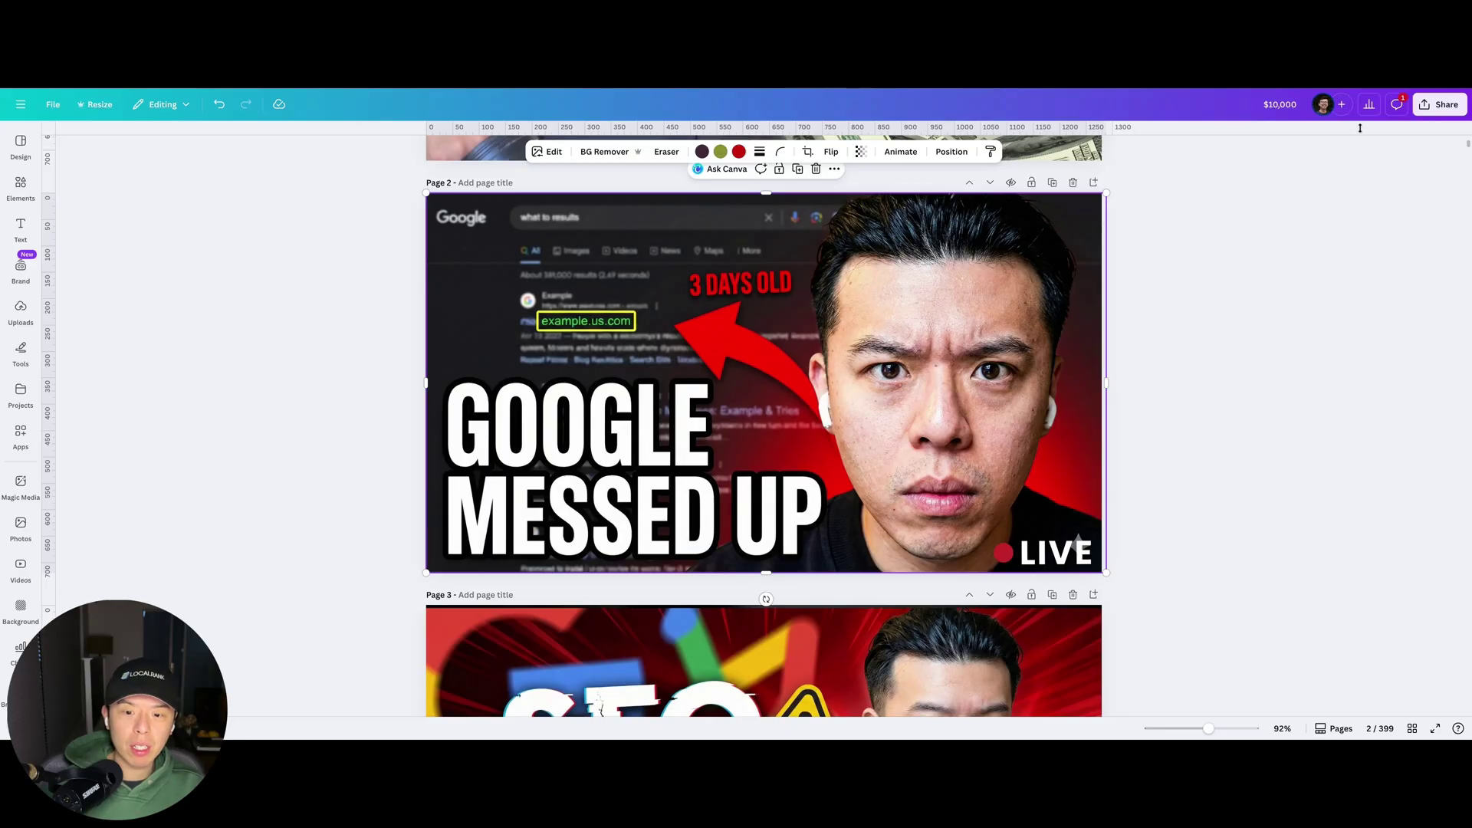
- Download the Canva design, choosing which pages to export
click(1437, 104)
click(1259, 341)
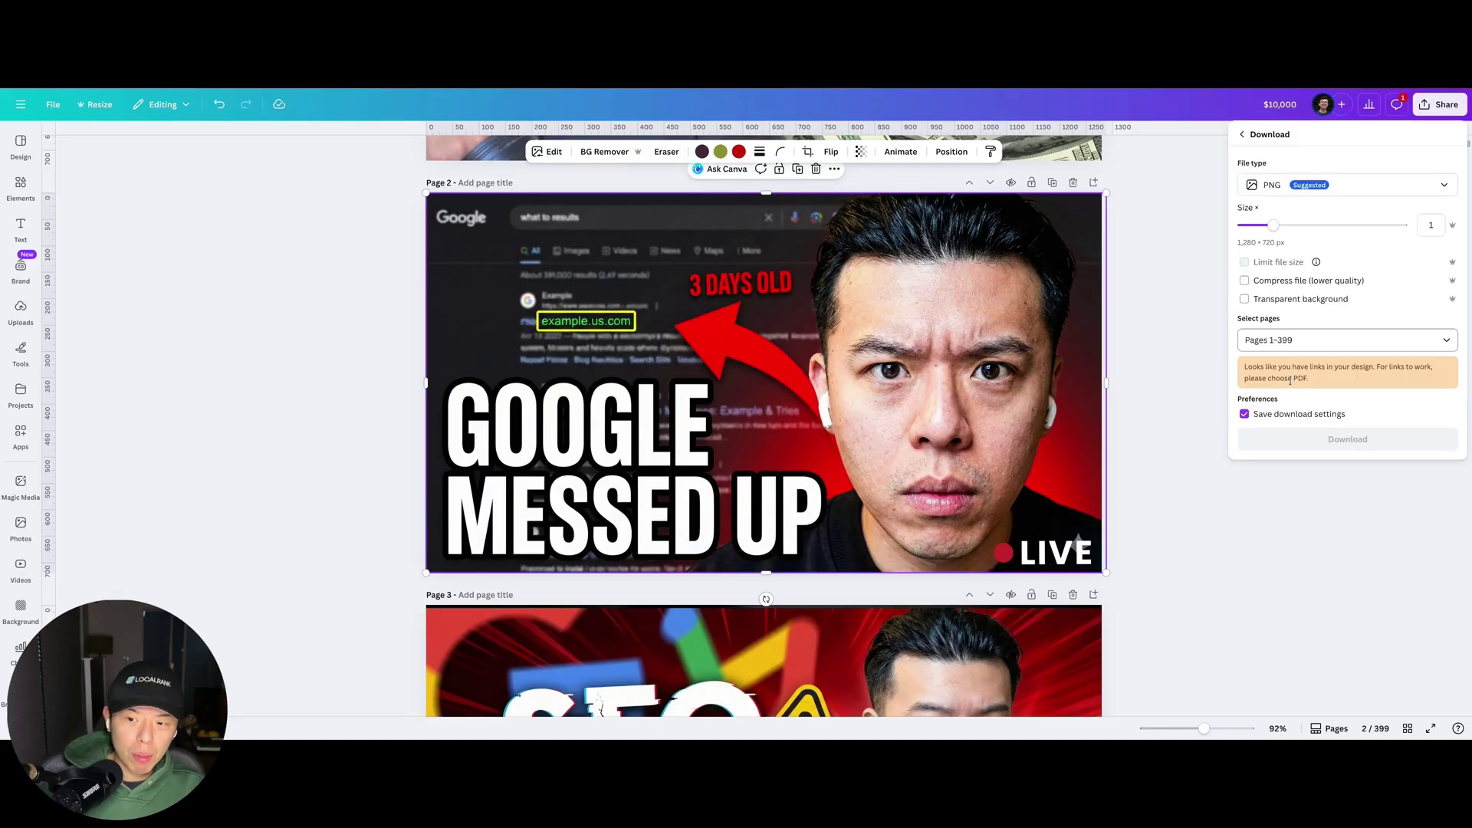
click(1277, 340)
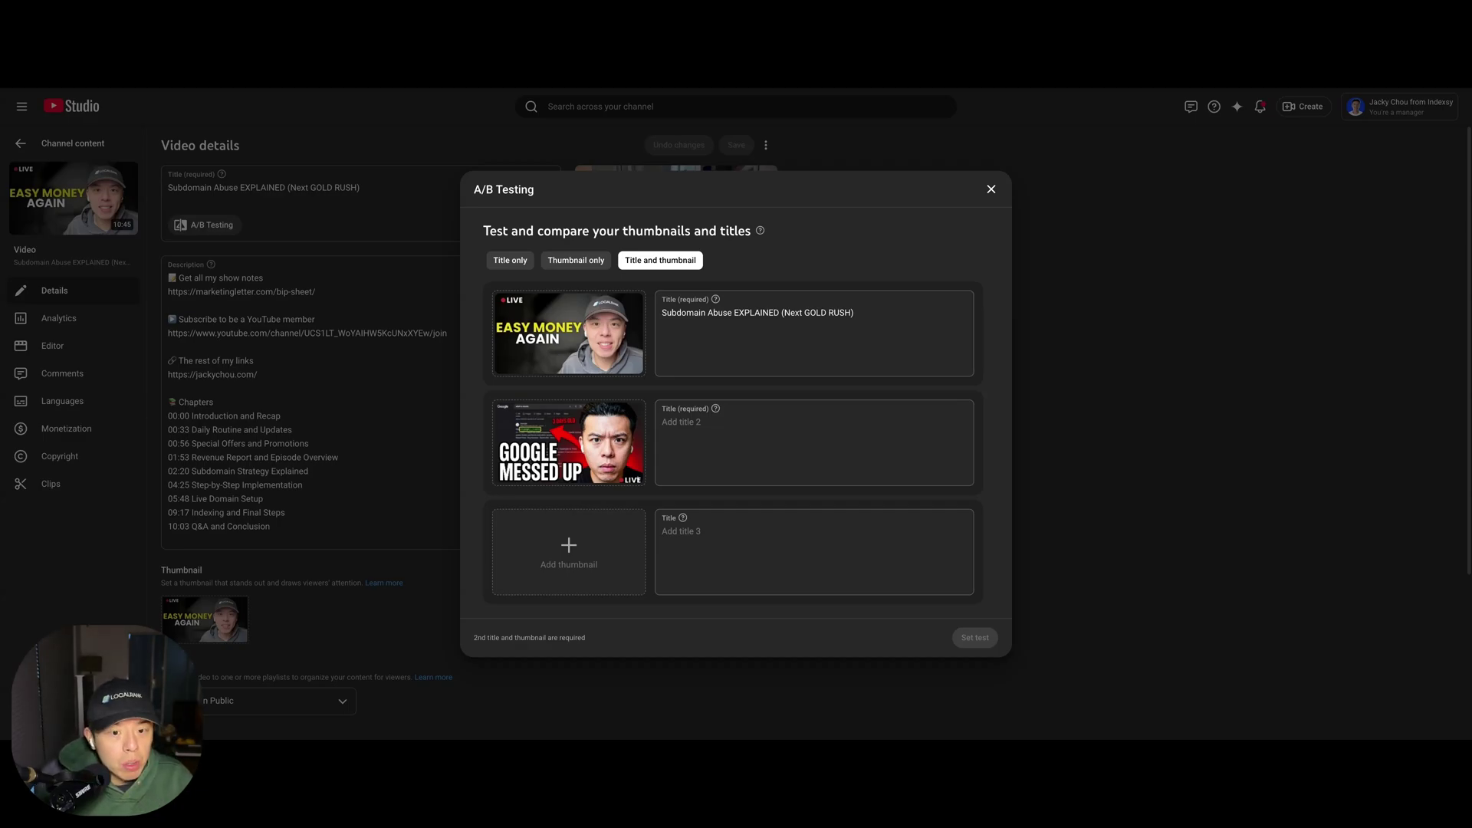
- Paste 'Google's Subdomain Abuse Exploit Is INSANE Right Now (Anyone Can Do This)' into the second variant's title
click(794, 421)
text(Google's Subdomain Abuse Exploit Is INSANE Right Now (Anyone Can Do This))
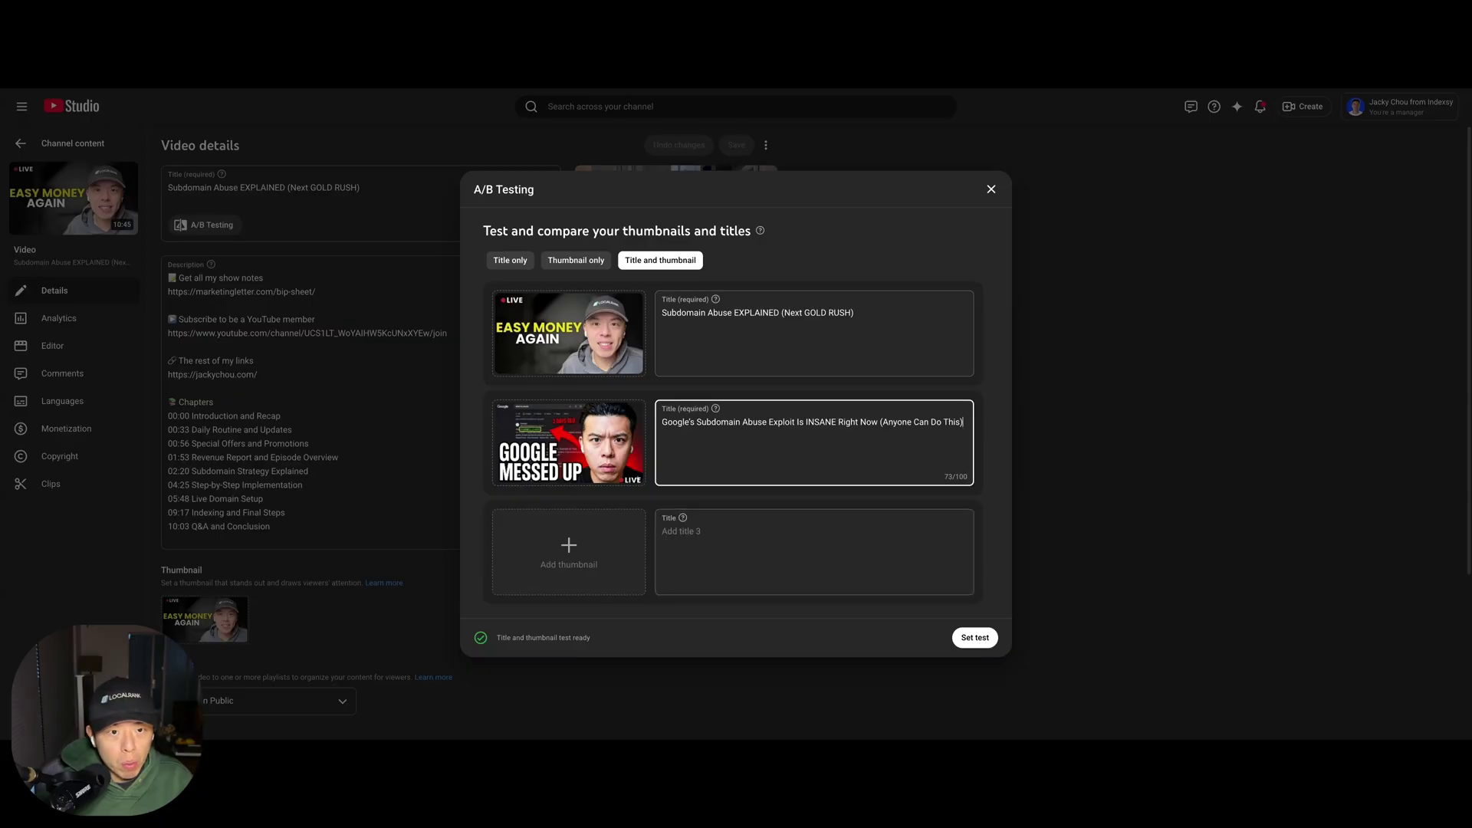
key(Tab)
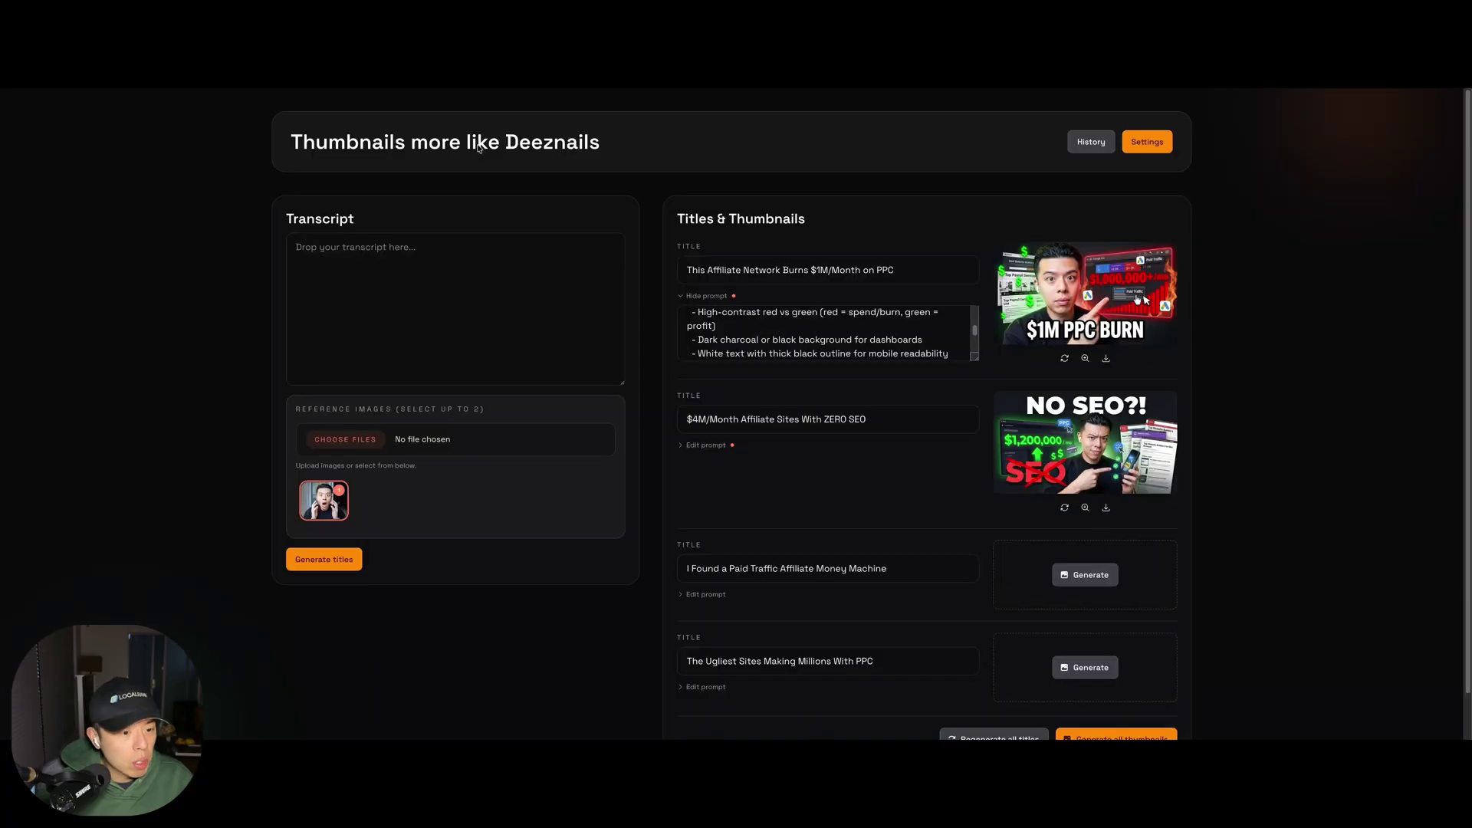
- Reload the expired page, select the reference photo, paste the transcript and generate four title ideas
click(454, 310)
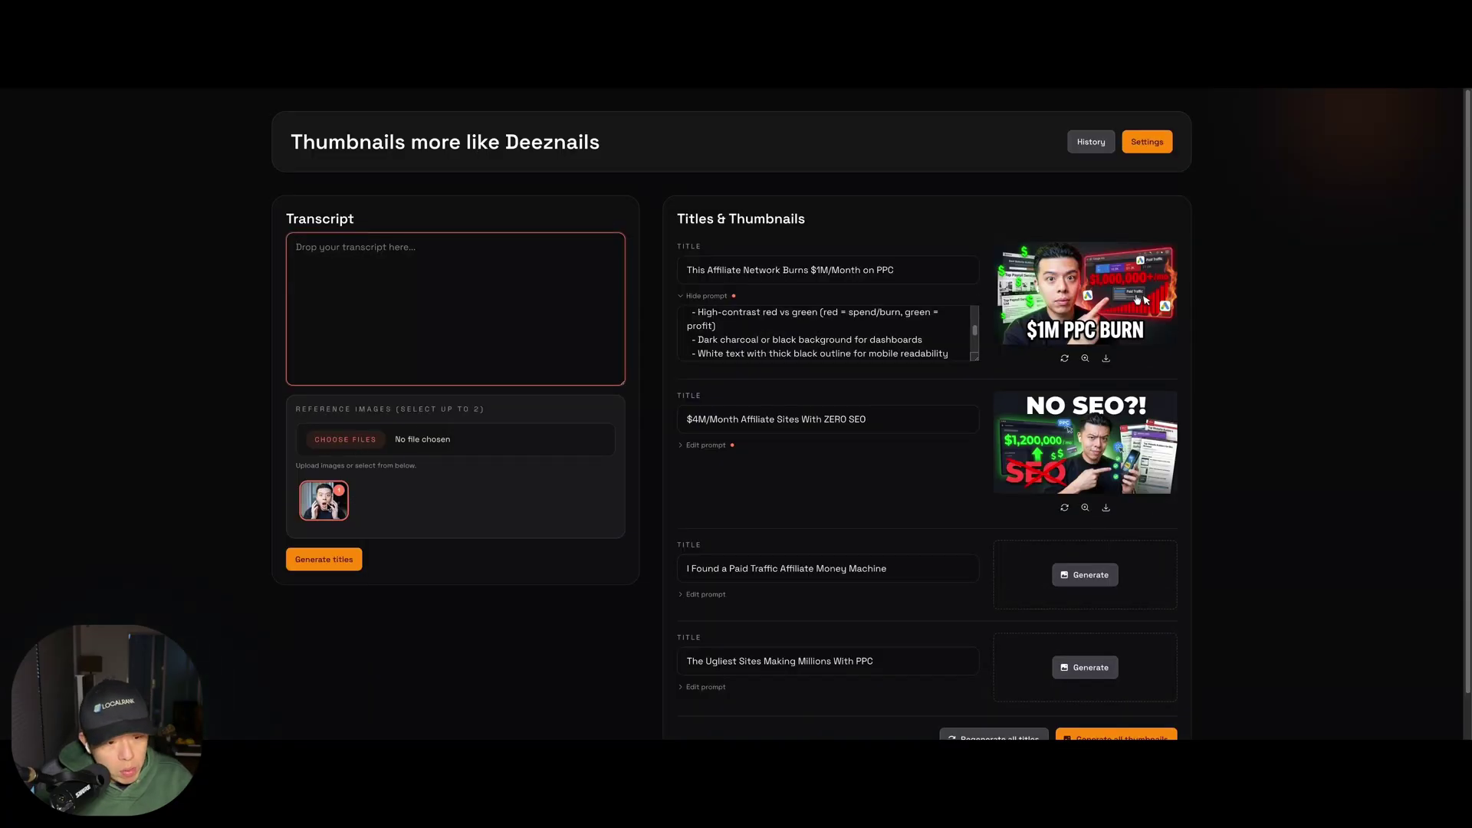
click(328, 509)
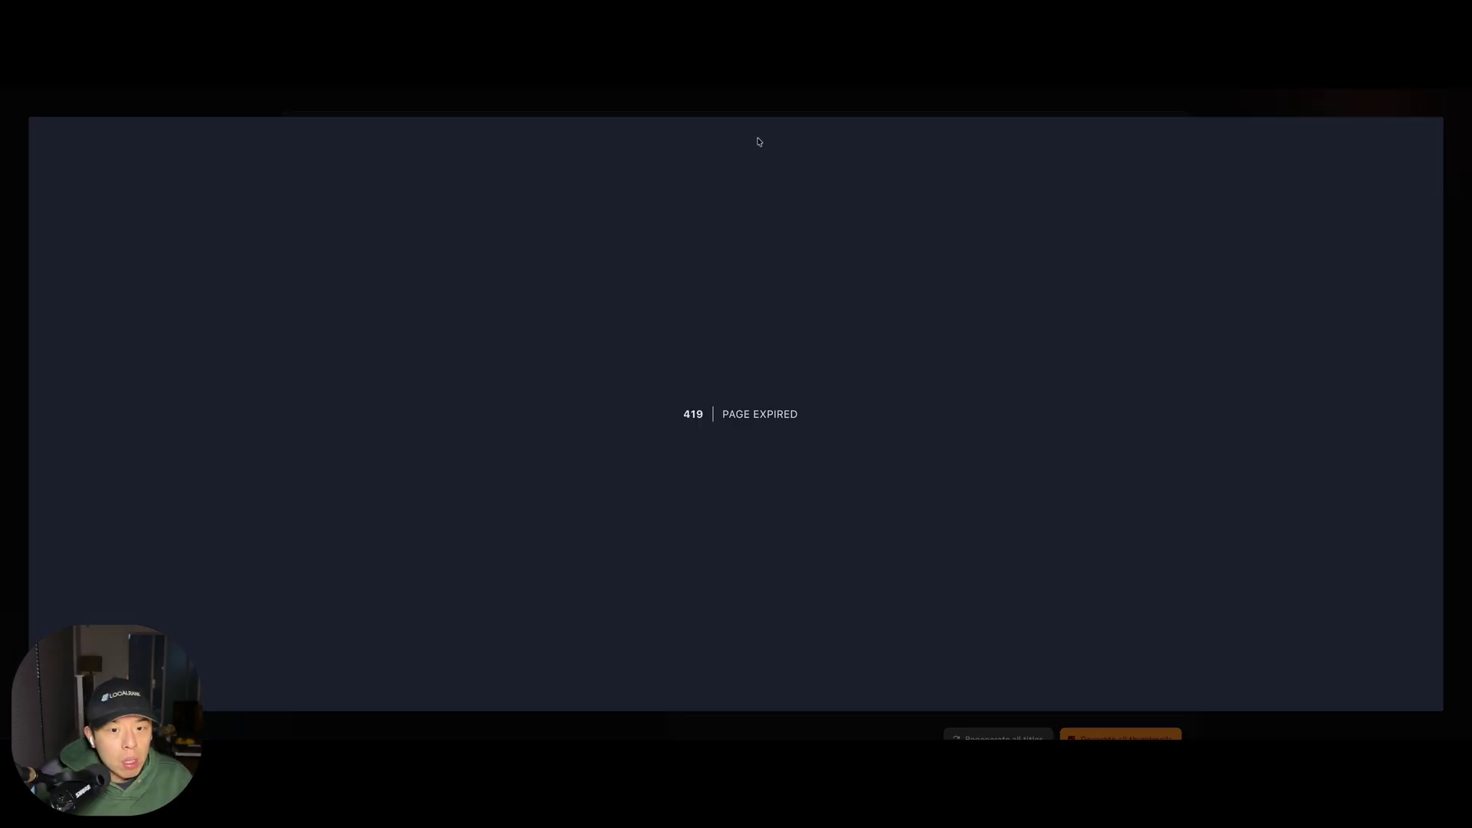
key(ctrl+r)
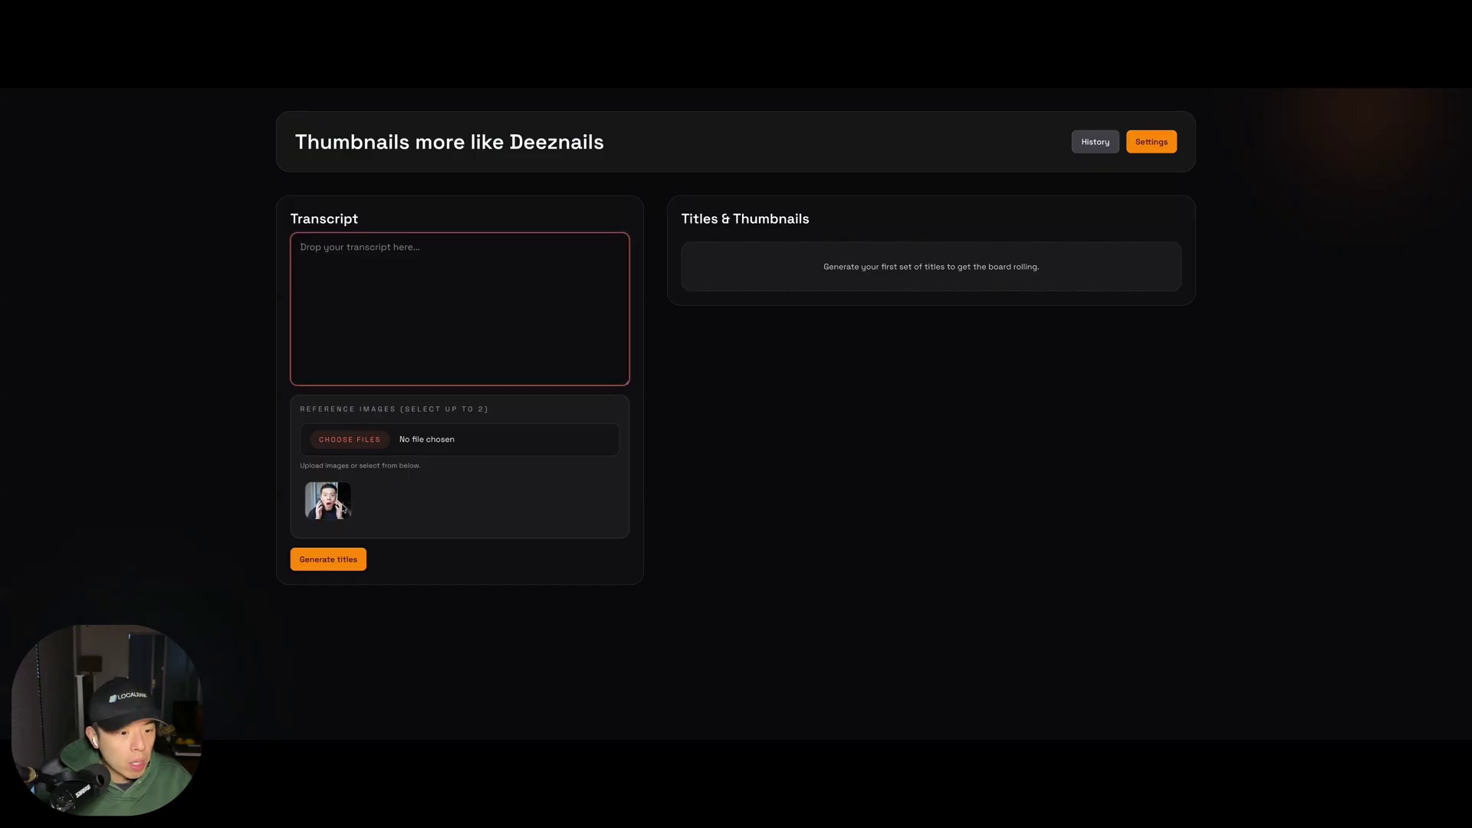
click(328, 488)
click(453, 274)
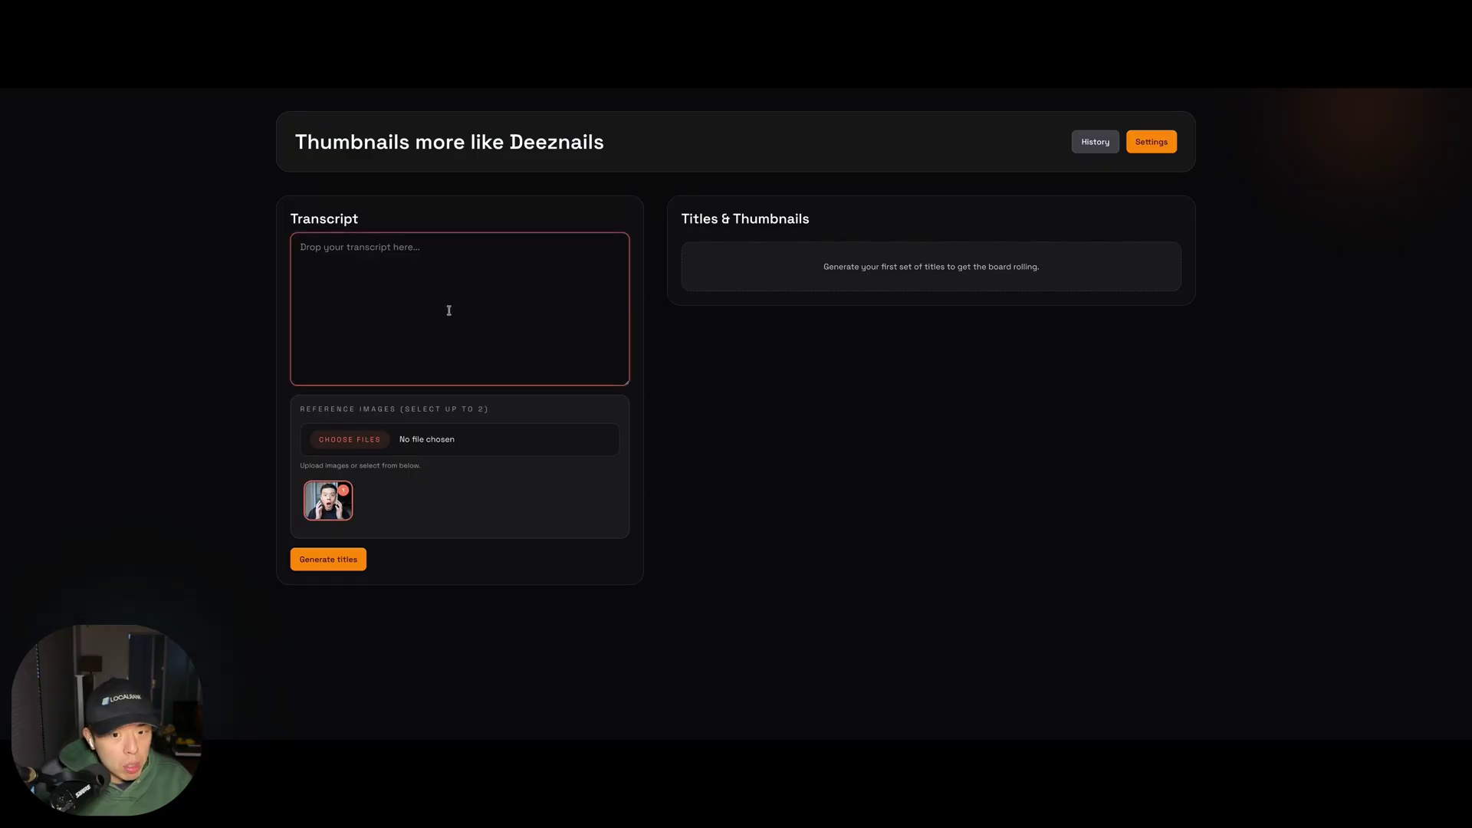
key(ctrl+v)
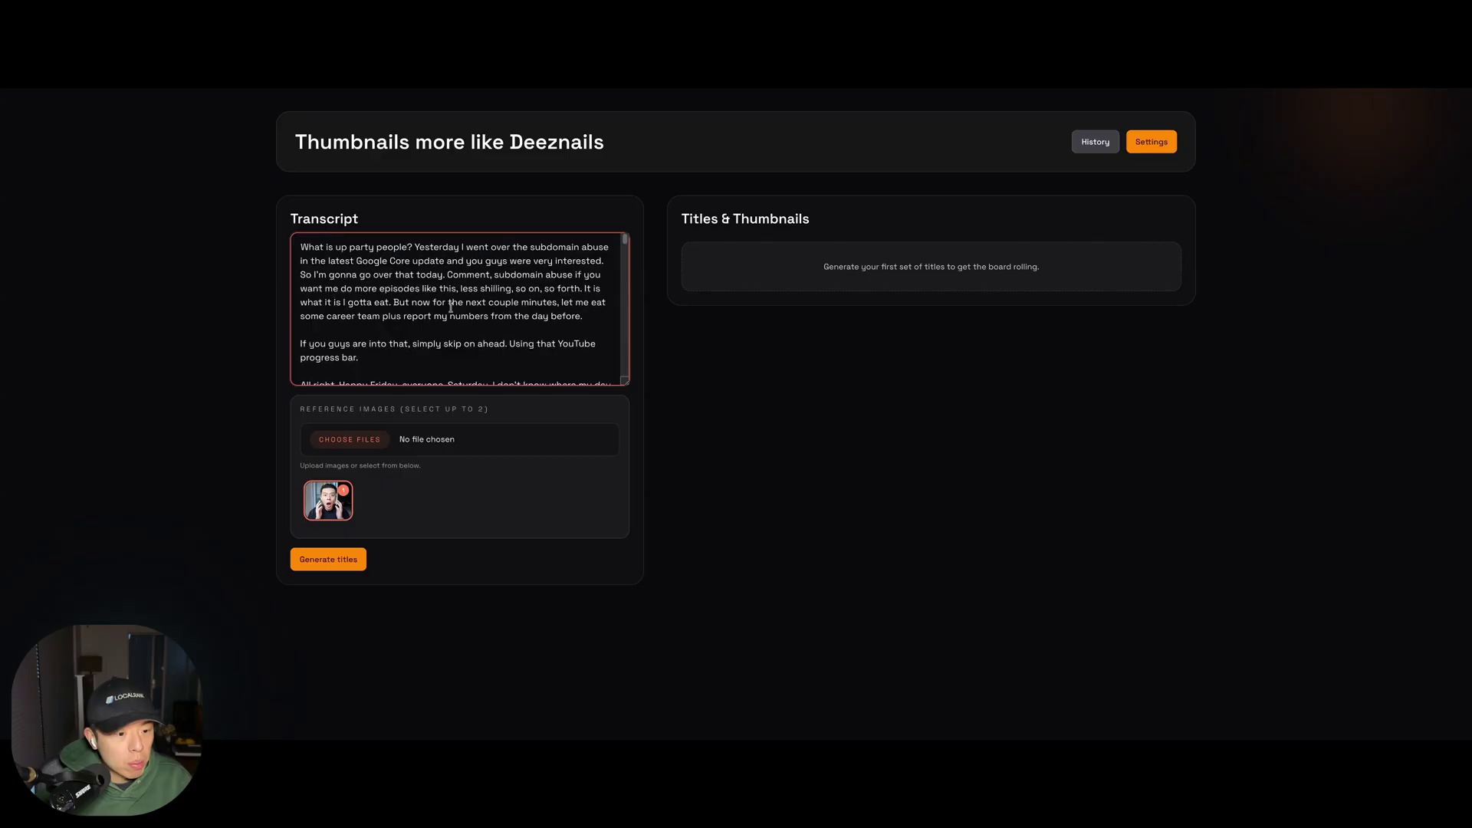
click(327, 560)
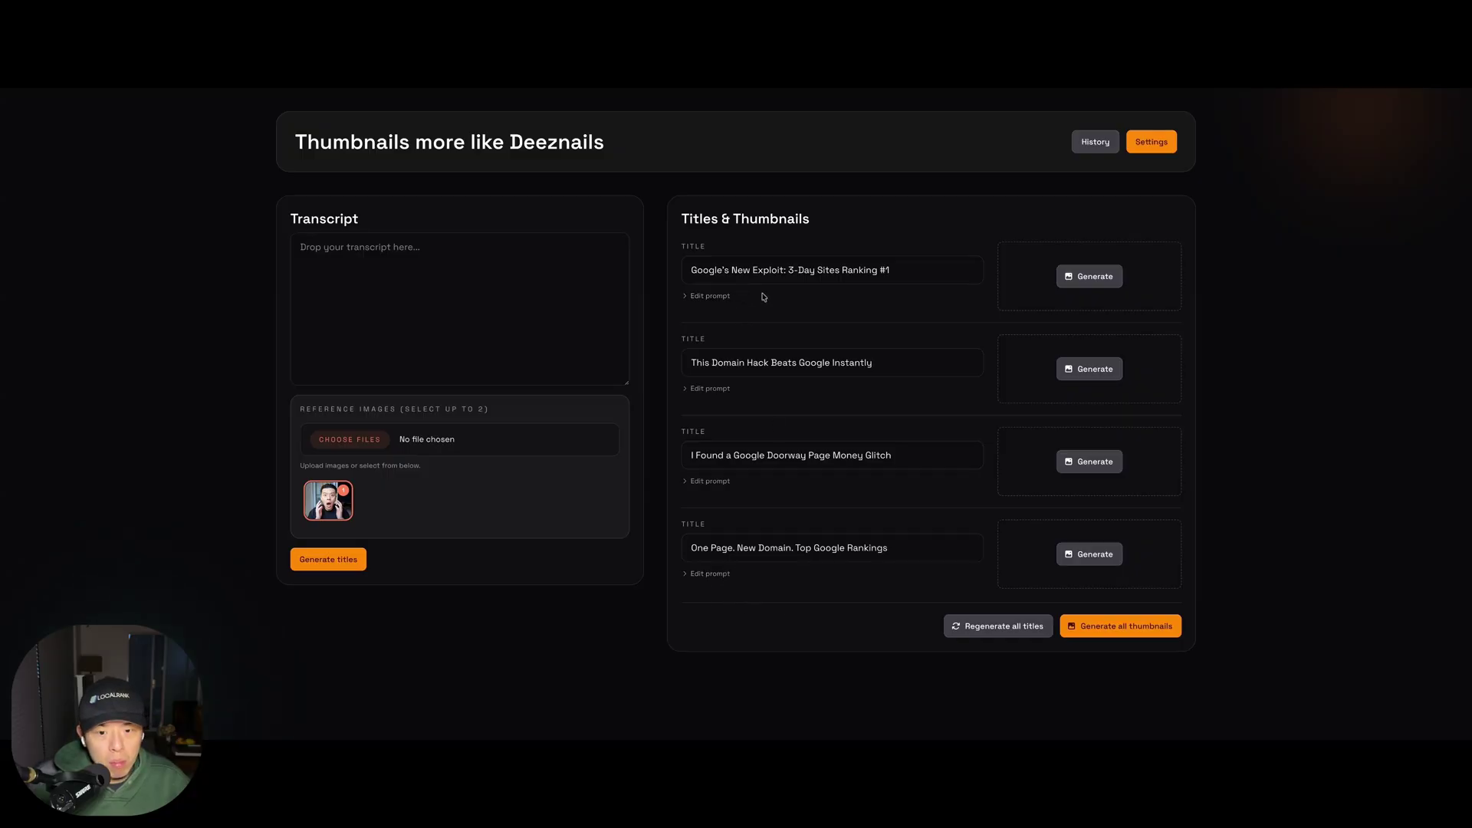
- Generate thumbnails for the titles, producing the 3-DAY RANKINGS and GOOGLE MONEY GLITCH images
click(1068, 279)
click(1084, 460)
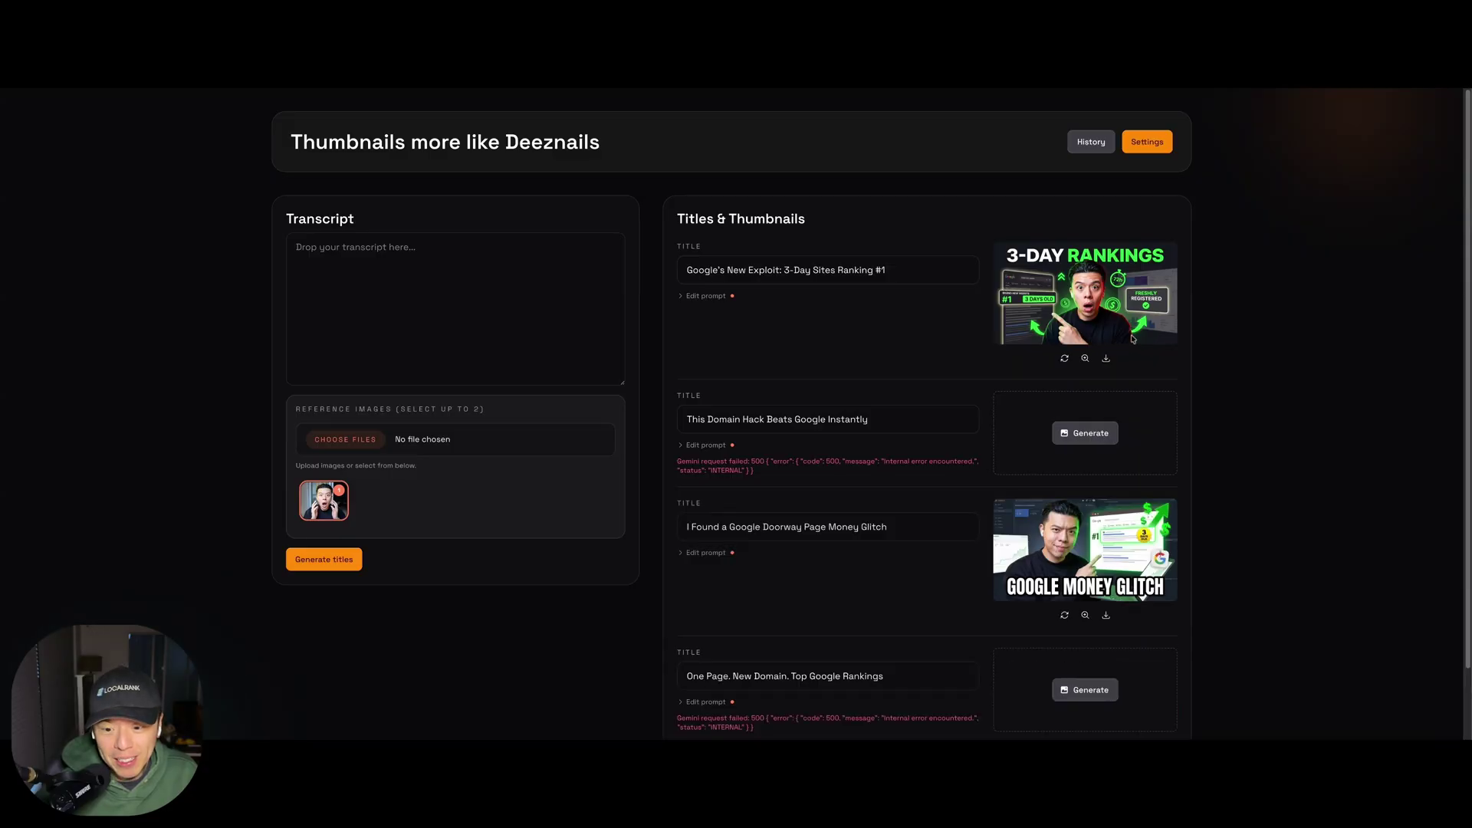
- Inspect the Gemini error messages, then select the first title to carry it and its 3-DAY RANKINGS thumbnail into the third A/B slot
triple_click(859, 461)
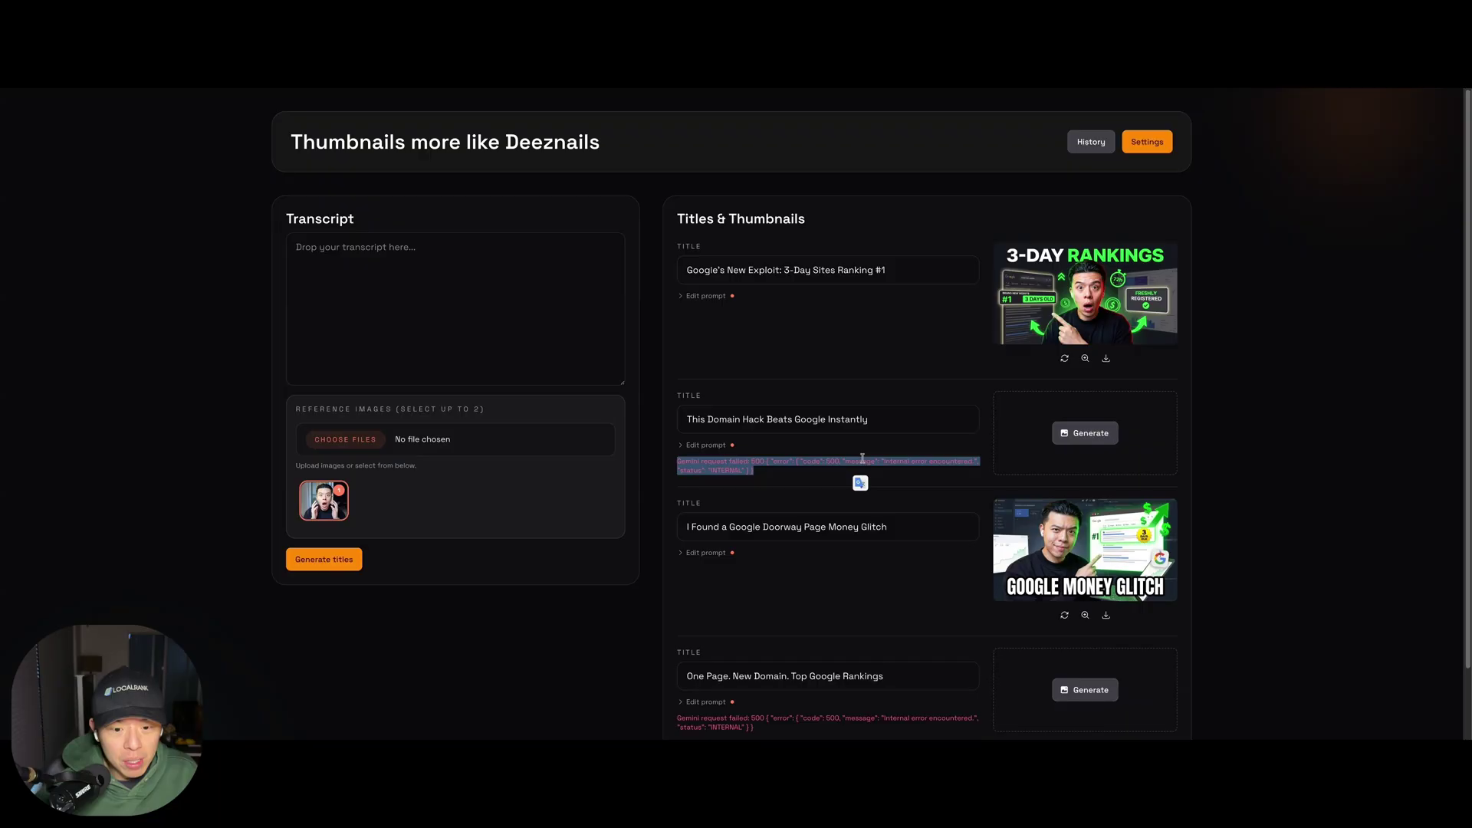
scroll(863, 454, down, 2)
triple_click(778, 640)
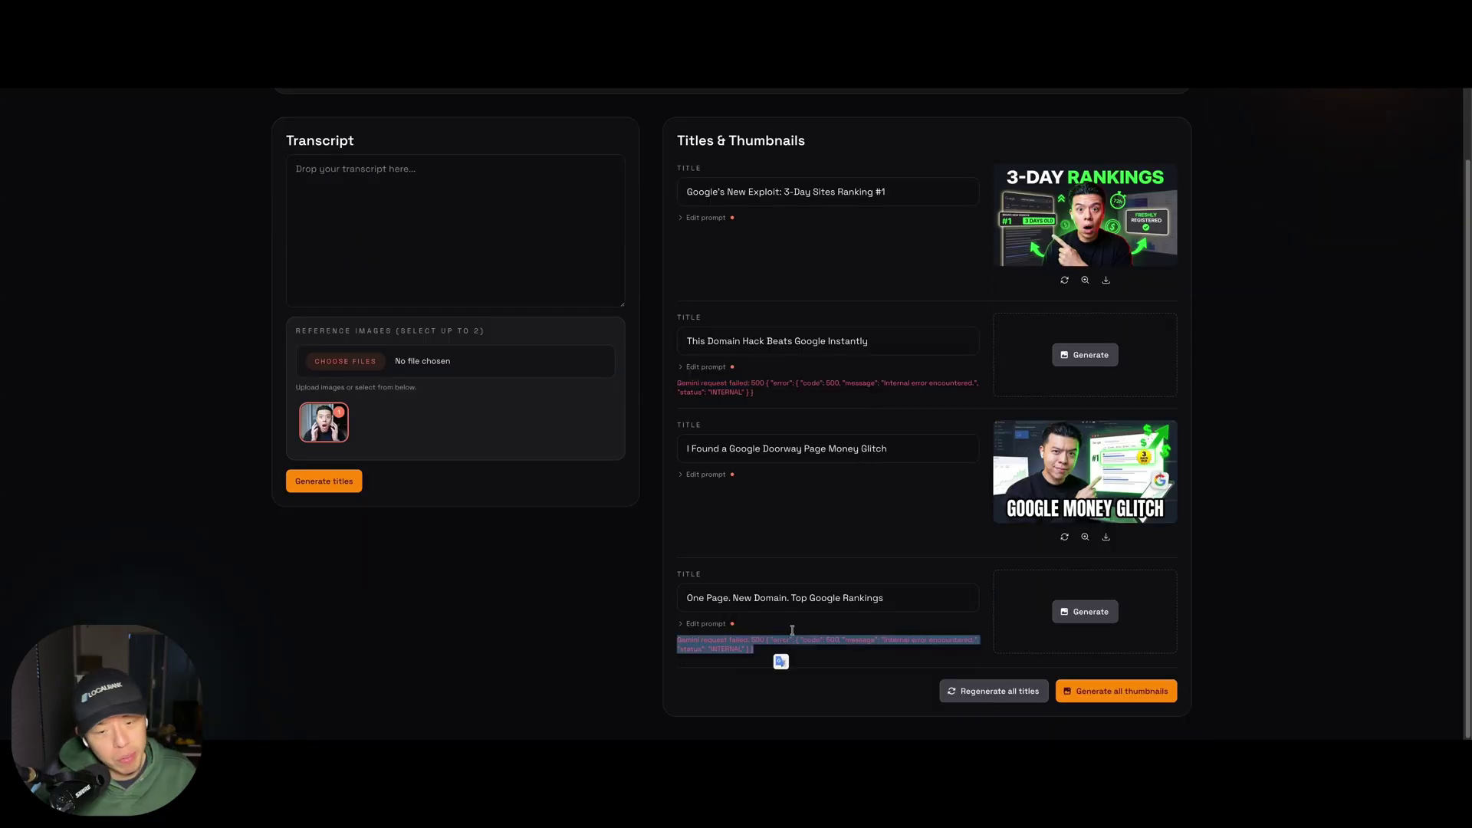
click(1198, 395)
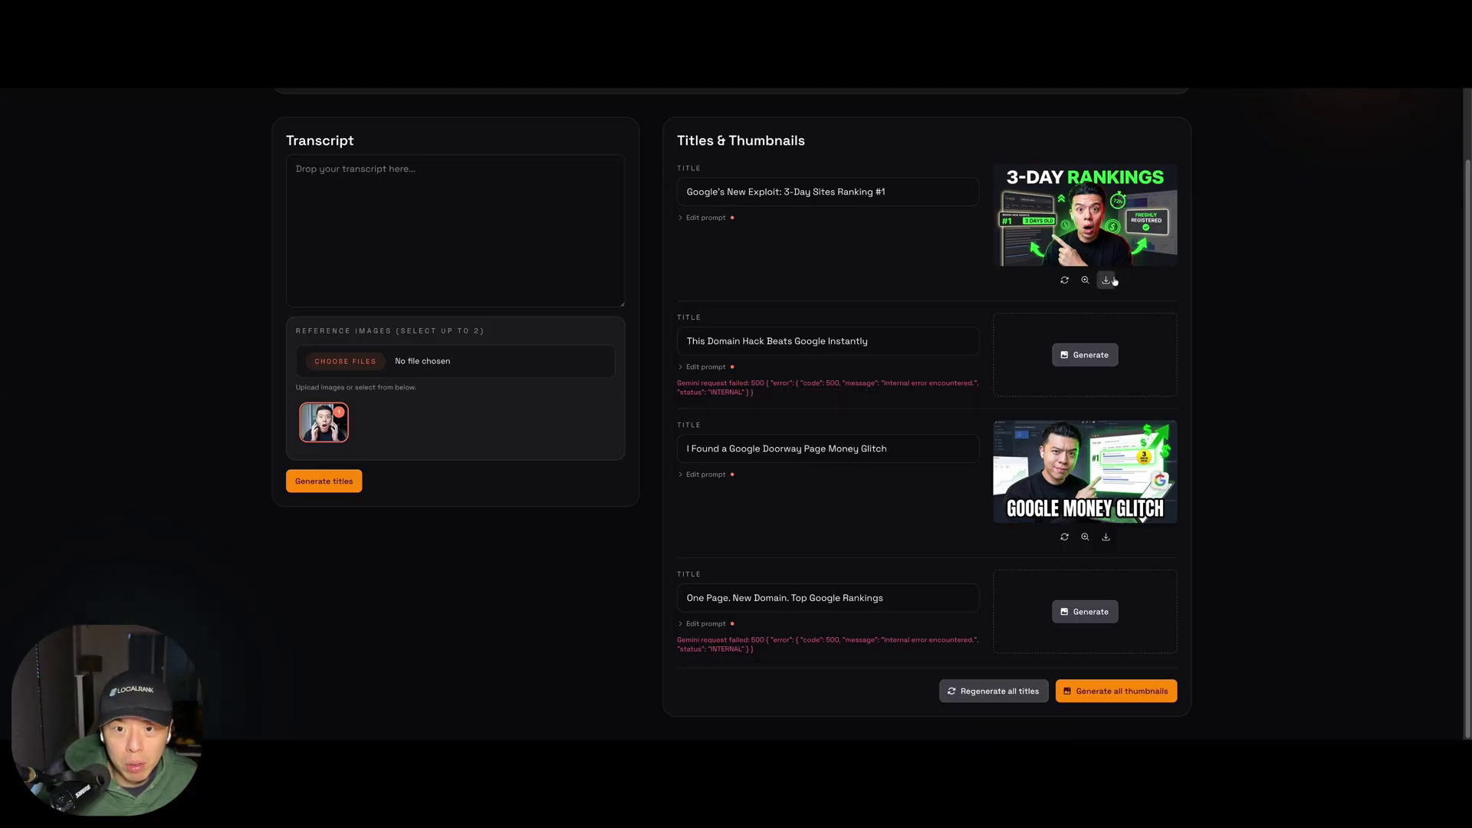
triple_click(802, 188)
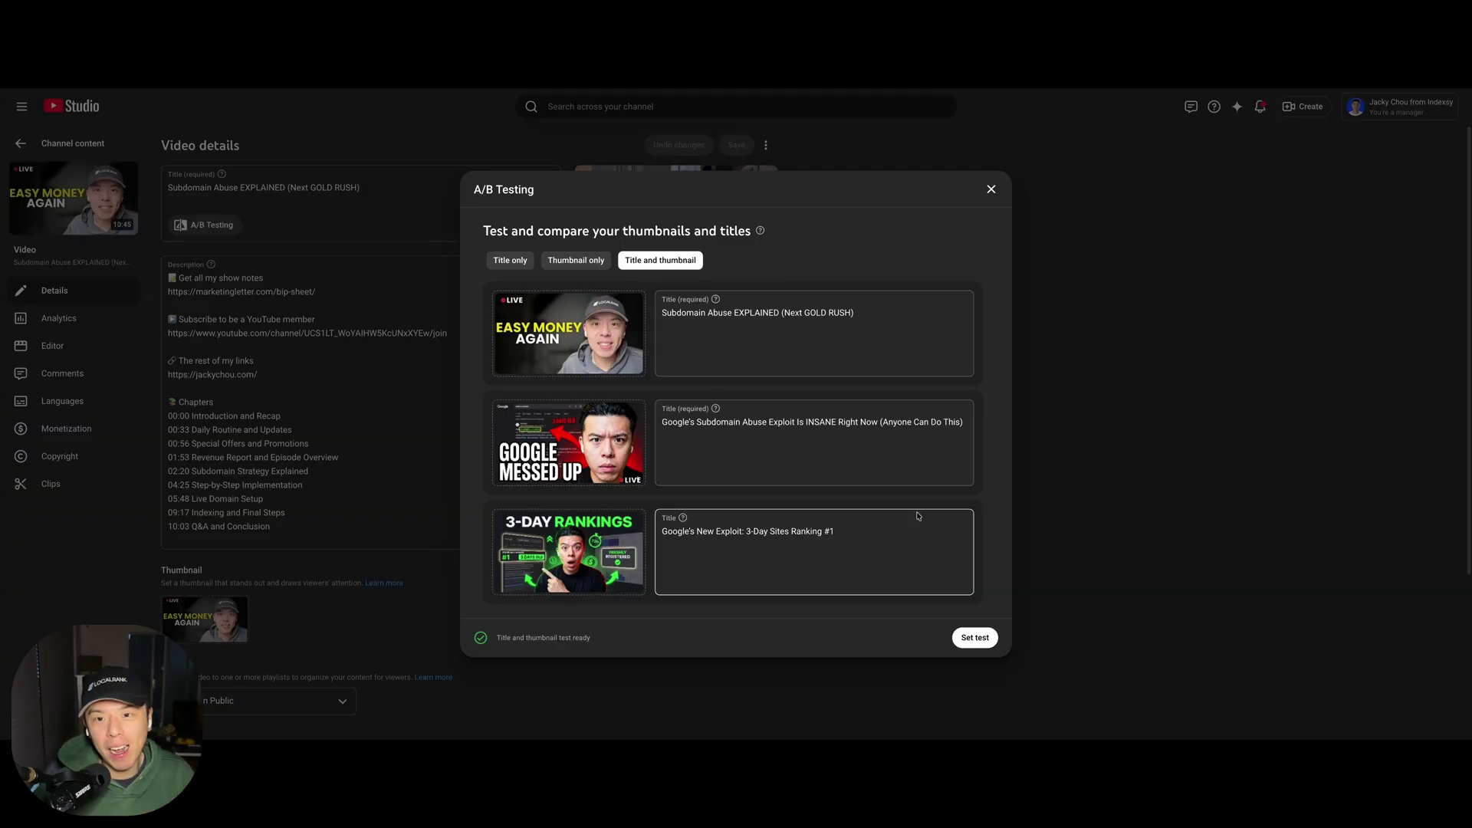
- Confirm the three-variant A/B test with Set test and save the video so it starts running
click(964, 636)
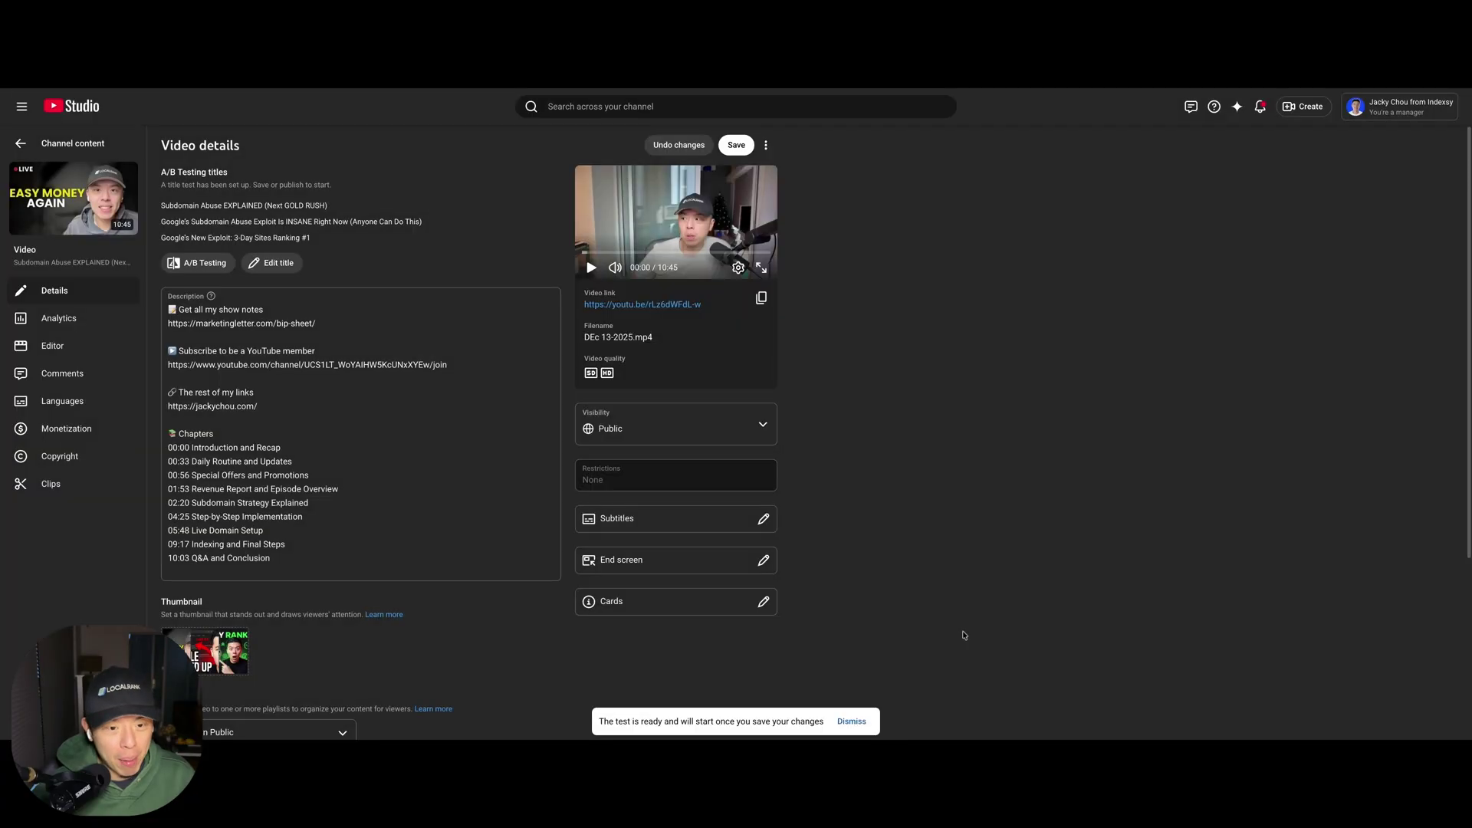
click(737, 145)
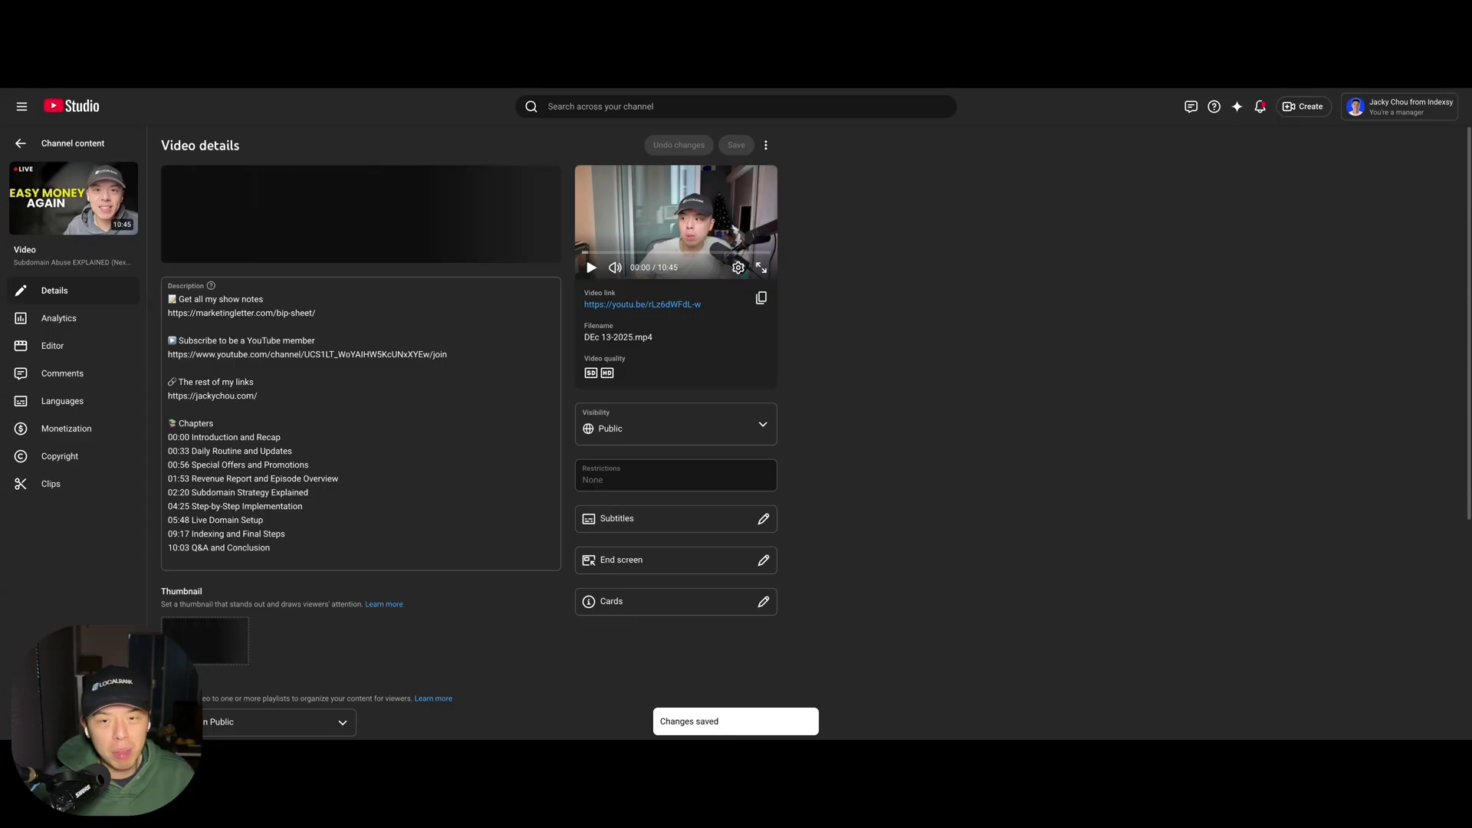
- From Channel content, open the newest video's comments and heart the one asking which AI browser is used
click(100, 155)
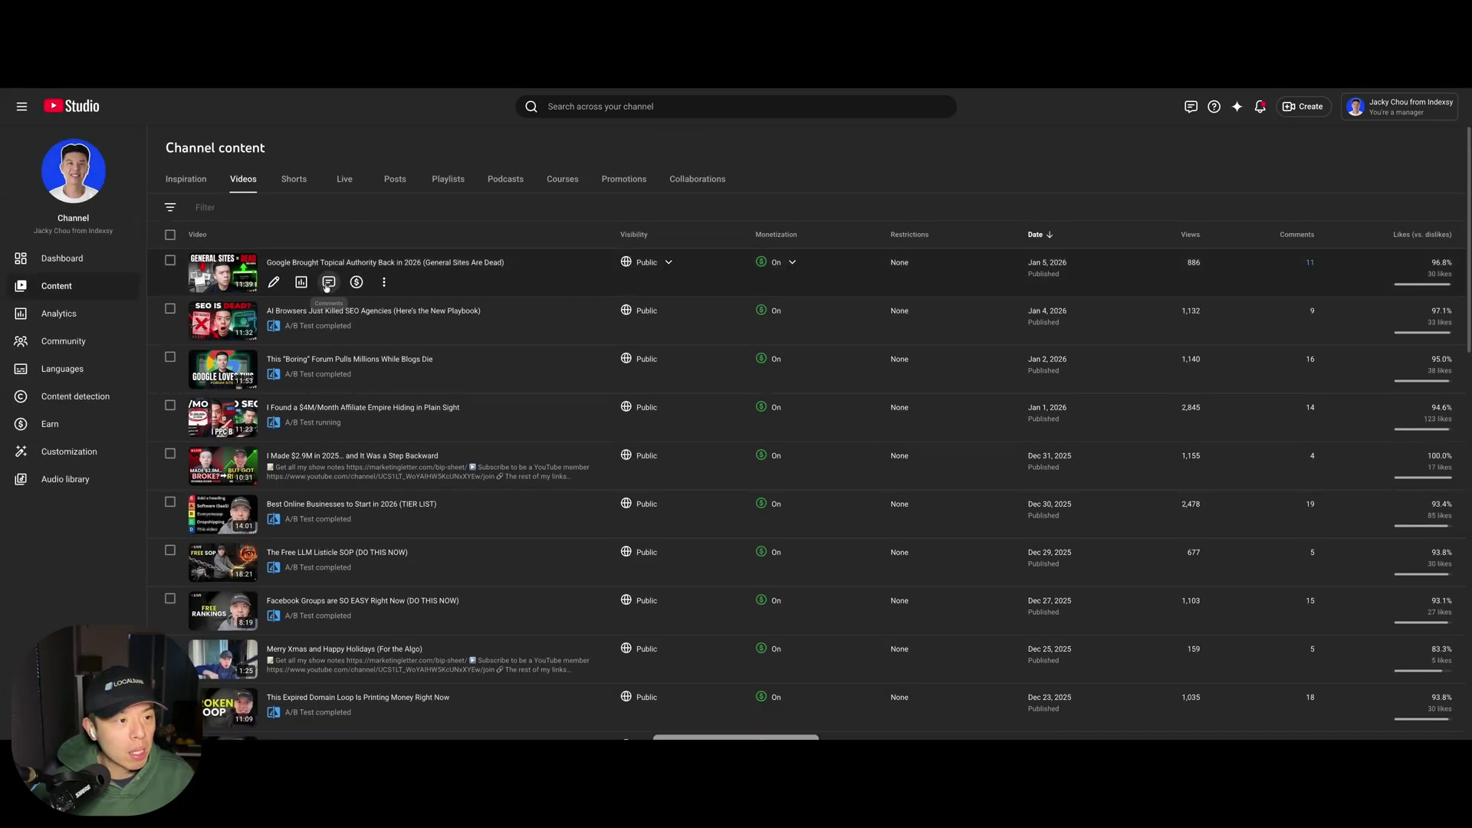
click(327, 283)
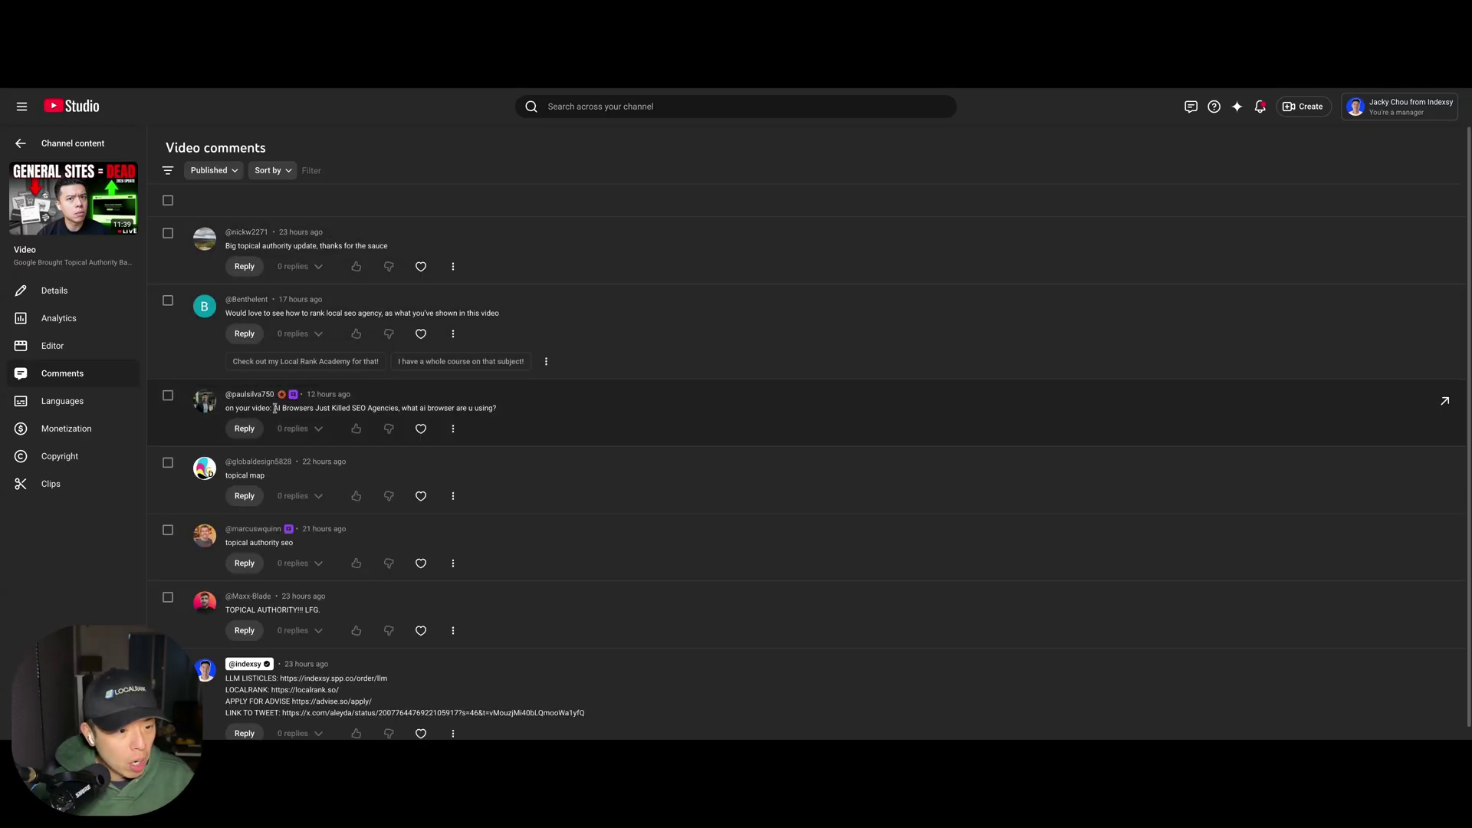
triple_click(276, 407)
click(422, 431)
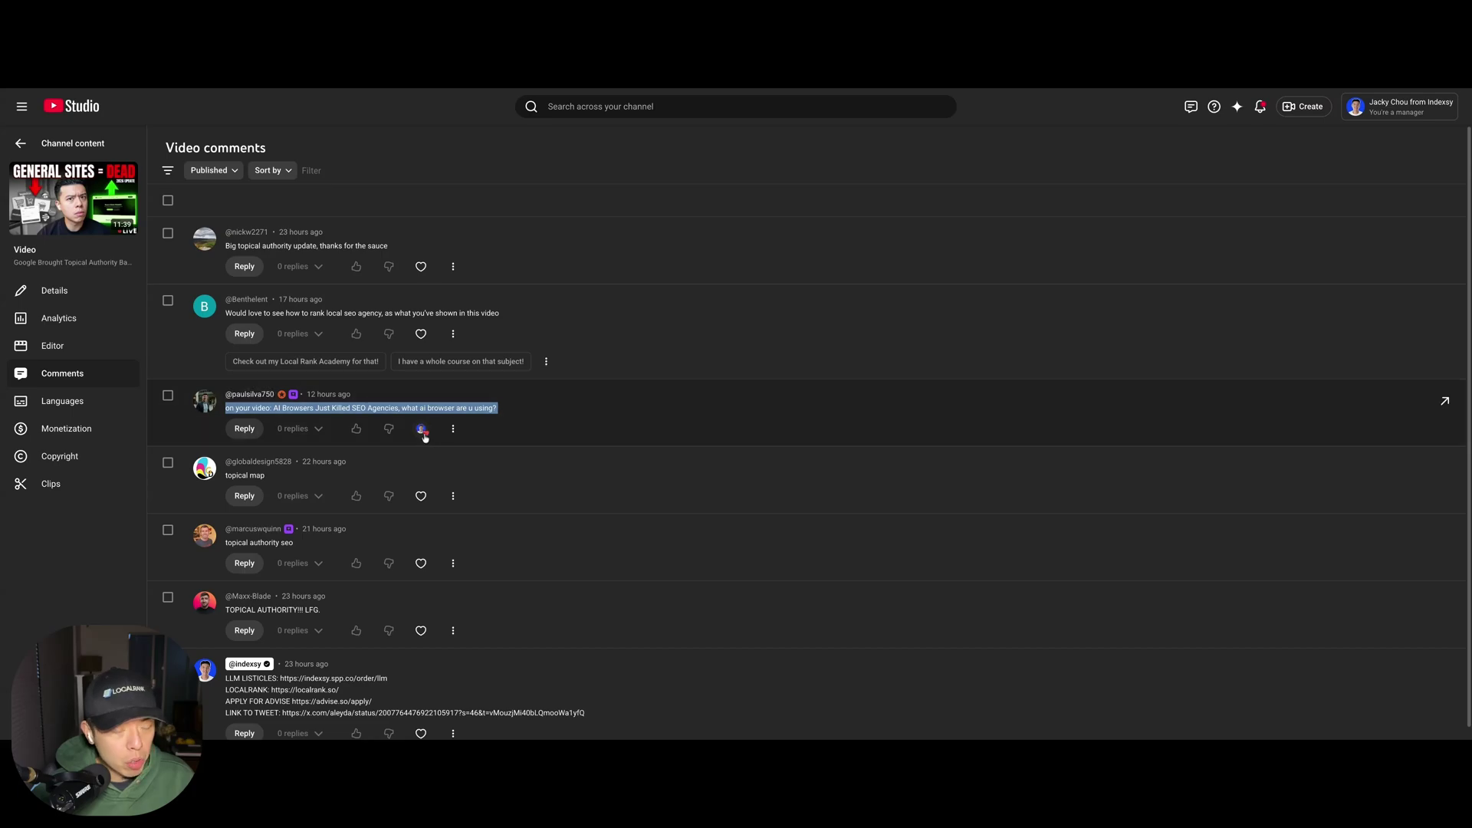
scroll(423, 434, down, 1)
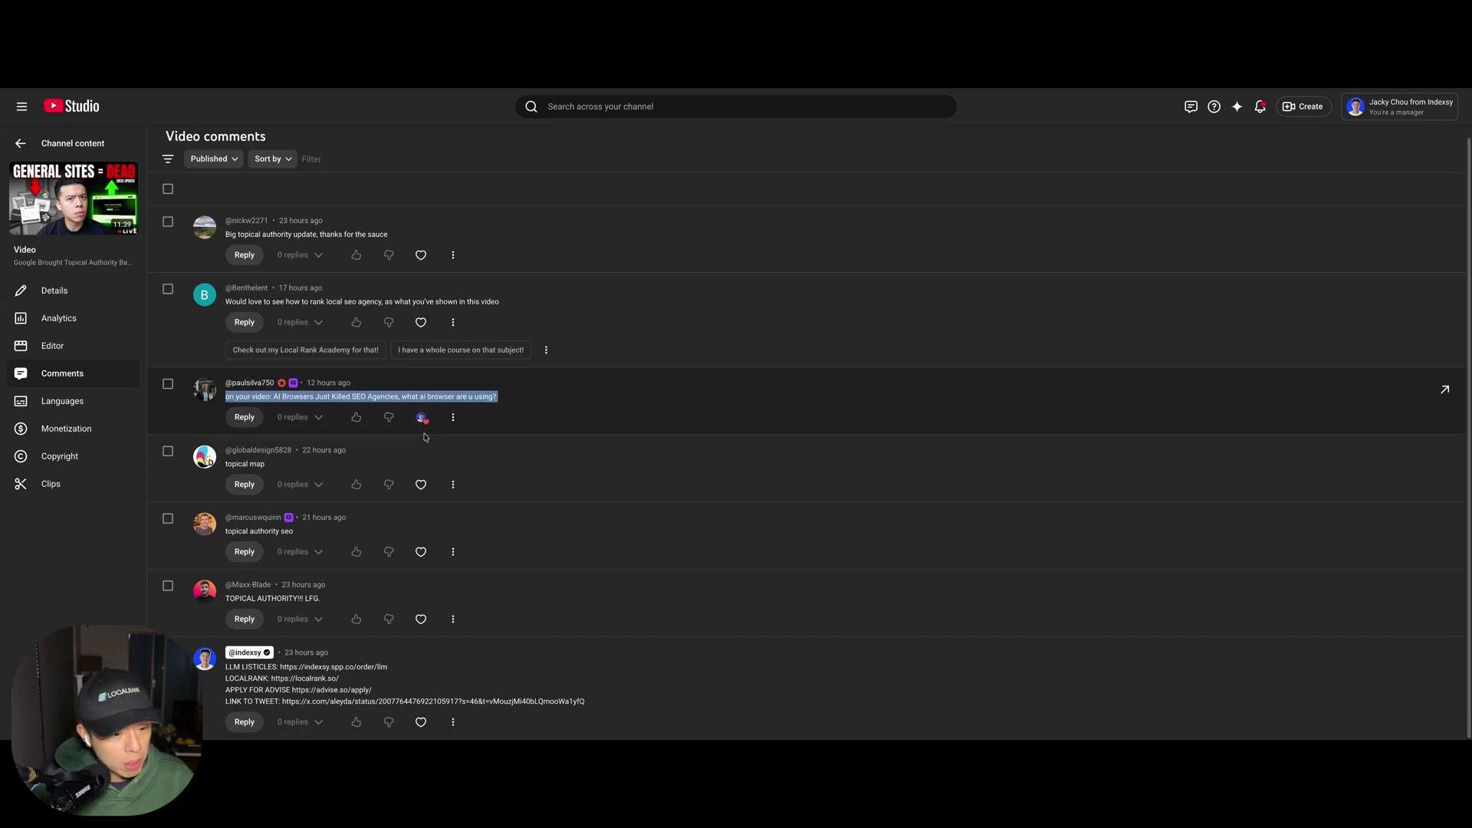
scroll(423, 436, up, 1)
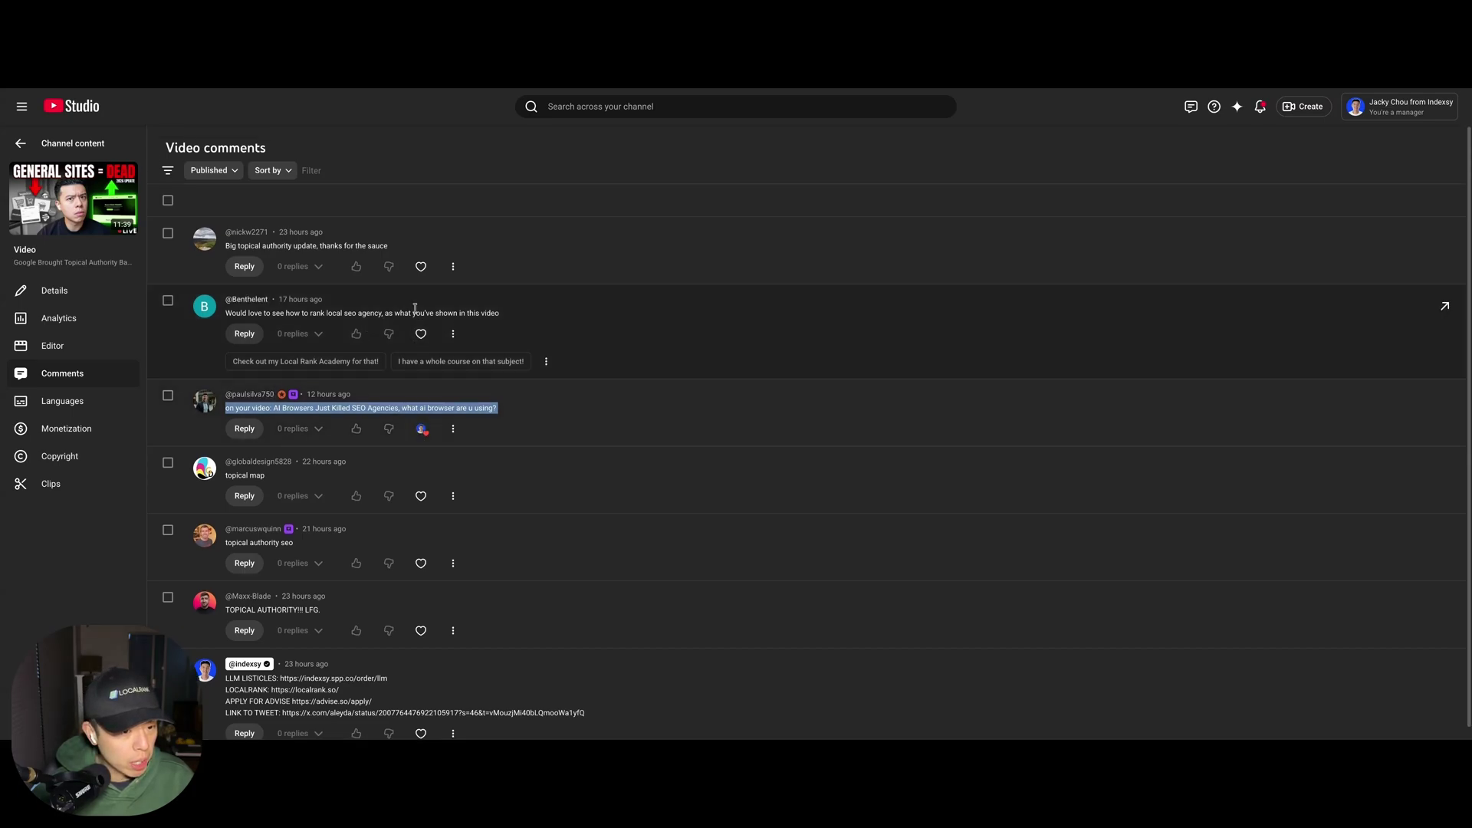